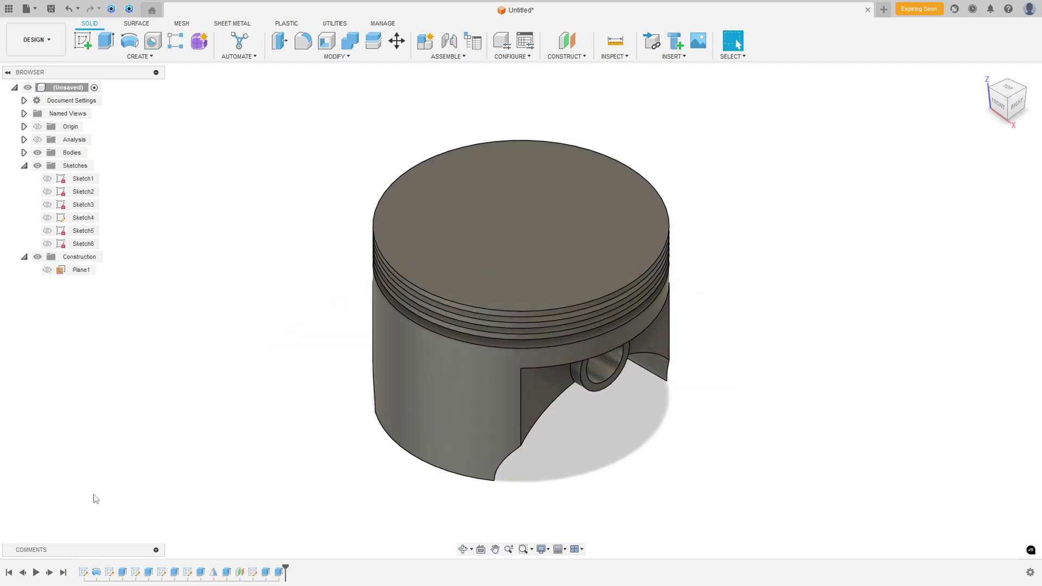
Switch to the PDF drawing and sketch red arrows pointing at the piston render and at section A-A
{"action": "middle_click_drag", "start_coordinate": [96, 499], "coordinate": [84, 493], "text": "shift"}
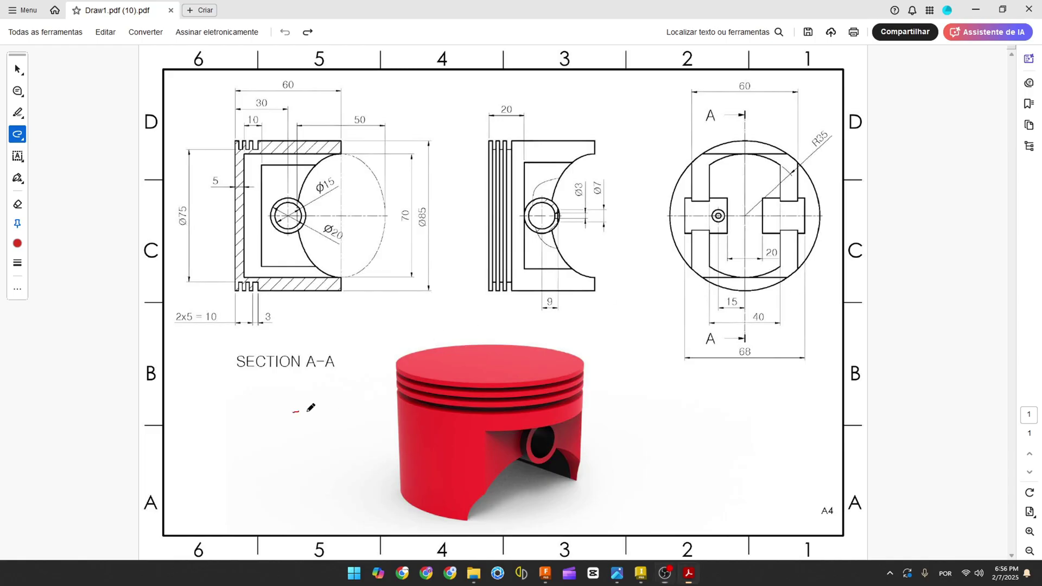
{"action": "mouse_move", "coordinate": [293, 413]}
{"action": "left_mouse_down"}
{"action": "mouse_move", "coordinate": [348, 411]}
{"action": "mouse_move", "coordinate": [347, 421]}
{"action": "left_mouse_up"}
{"action": "scroll", "coordinate": [192, 152], "scroll_direction": "up", "scroll_amount": 3, "text": "ctrl"}
{"action": "scroll", "coordinate": [136, 152], "scroll_direction": "up", "scroll_amount": 1}
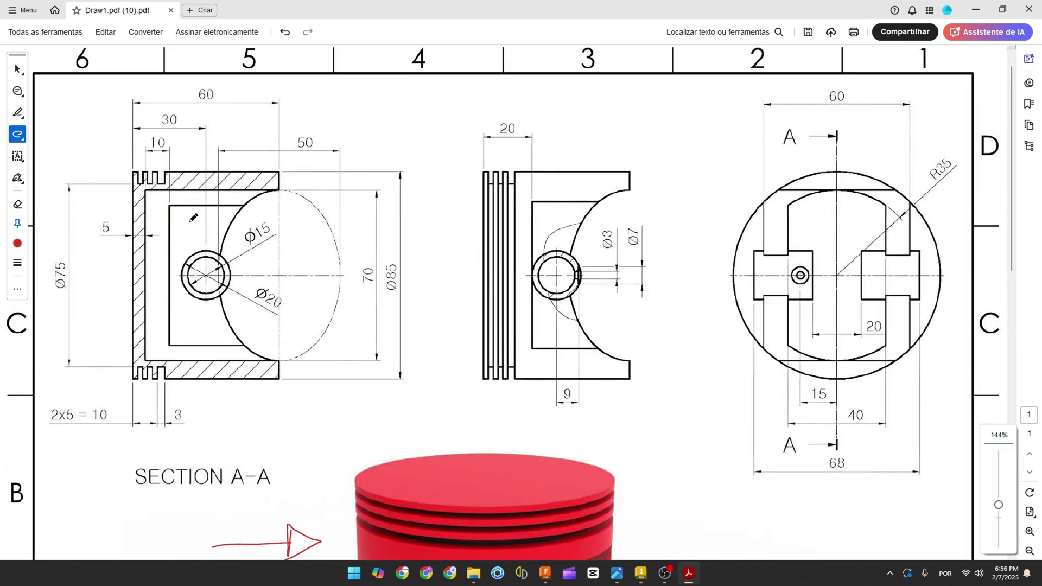
{"action": "left_click_drag", "start_coordinate": [64, 156], "coordinate": [84, 175]}
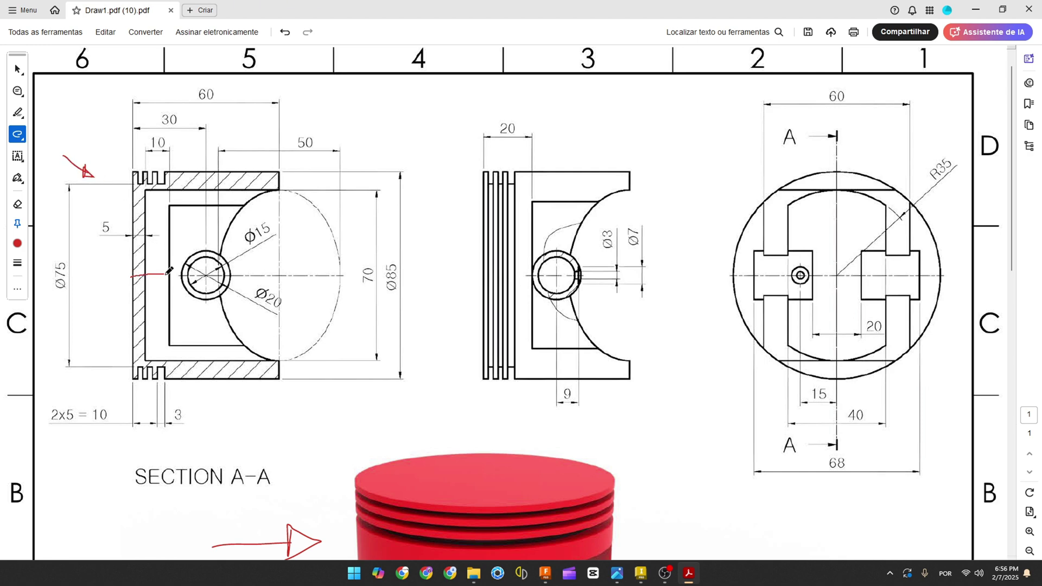
Trace the upper half-profile of section A-A in red from its centreline and circle the 60 length dimension
{"action": "left_click_drag", "start_coordinate": [197, 276], "coordinate": [280, 275]}
{"action": "mouse_move", "coordinate": [210, 82]}
{"action": "left_mouse_down"}
{"action": "mouse_move", "coordinate": [219, 104]}
{"action": "mouse_move", "coordinate": [214, 83]}
{"action": "left_mouse_up"}
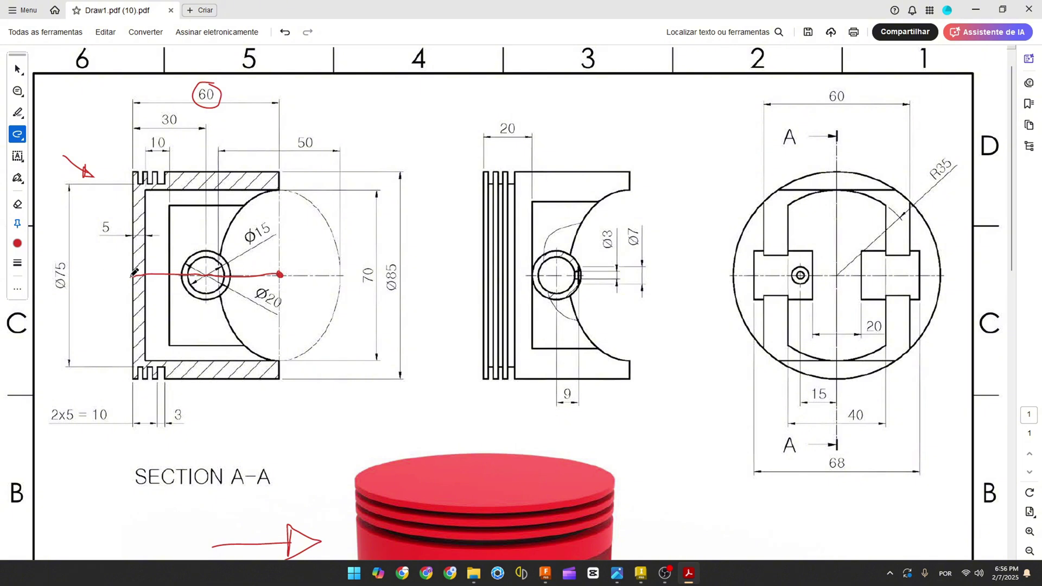
{"action": "left_click_drag", "start_coordinate": [132, 262], "coordinate": [136, 168]}
{"action": "mouse_move", "coordinate": [168, 170]}
{"action": "left_mouse_down"}
{"action": "mouse_move", "coordinate": [278, 172]}
{"action": "mouse_move", "coordinate": [280, 275]}
{"action": "left_mouse_up"}
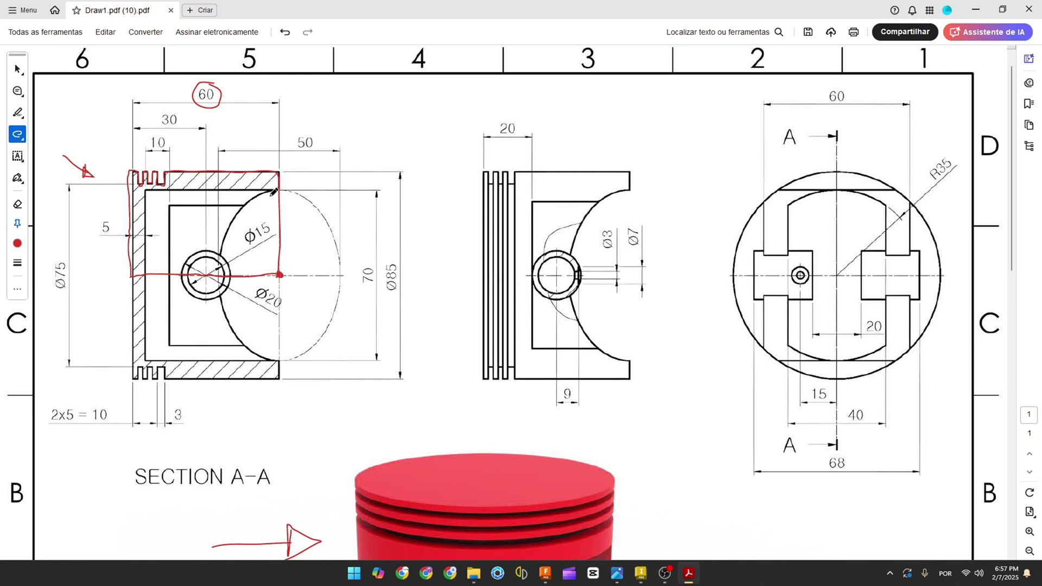
Write "/2" beside Ø85 and mark the half-height, the ring grooves, Ø75, the groove size 2 and the 3 dimension in red
{"action": "left_click_drag", "start_coordinate": [285, 172], "coordinate": [312, 171]}
{"action": "left_click_drag", "start_coordinate": [286, 276], "coordinate": [312, 276]}
{"action": "mouse_move", "coordinate": [410, 255]}
{"action": "left_mouse_down"}
{"action": "mouse_move", "coordinate": [401, 285]}
{"action": "mouse_move", "coordinate": [428, 282]}
{"action": "left_mouse_up"}
{"action": "mouse_move", "coordinate": [75, 253]}
{"action": "left_mouse_down"}
{"action": "mouse_move", "coordinate": [54, 260]}
{"action": "mouse_move", "coordinate": [80, 286]}
{"action": "mouse_move", "coordinate": [76, 258]}
{"action": "left_mouse_up"}
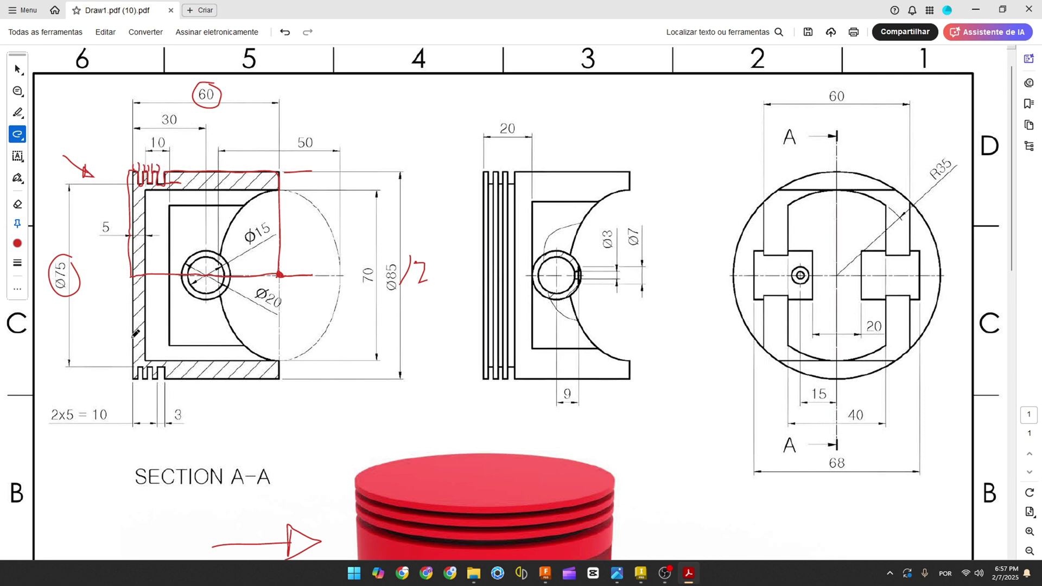
{"action": "left_click_drag", "start_coordinate": [53, 406], "coordinate": [53, 427]}
{"action": "left_click_drag", "start_coordinate": [179, 405], "coordinate": [178, 426]}
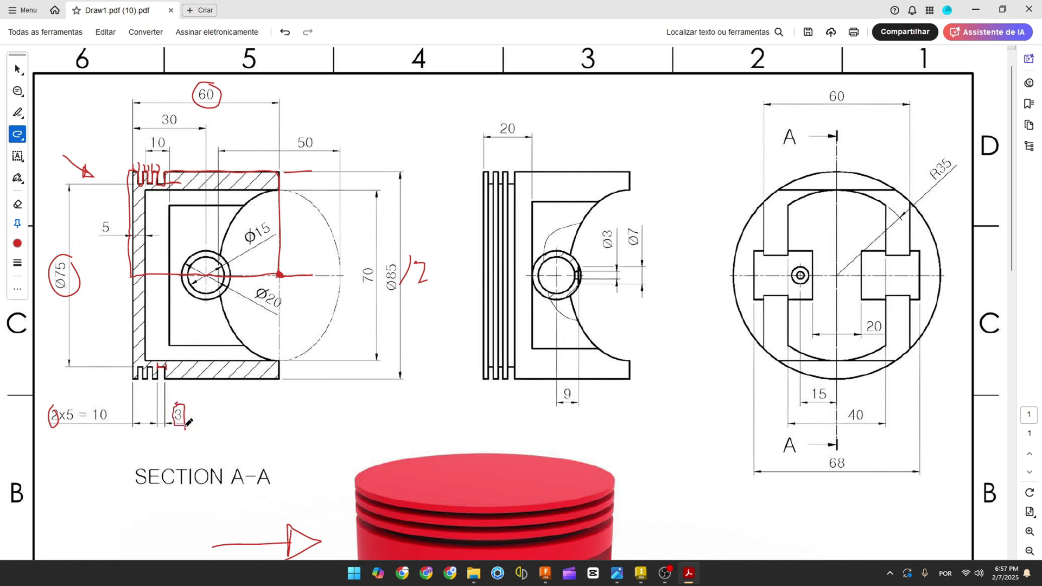
Switch to Fusion, start a sketch on the front plane and draw a vertical line about 45 mm up from the origin
{"action": "left_click", "coordinate": [547, 573]}
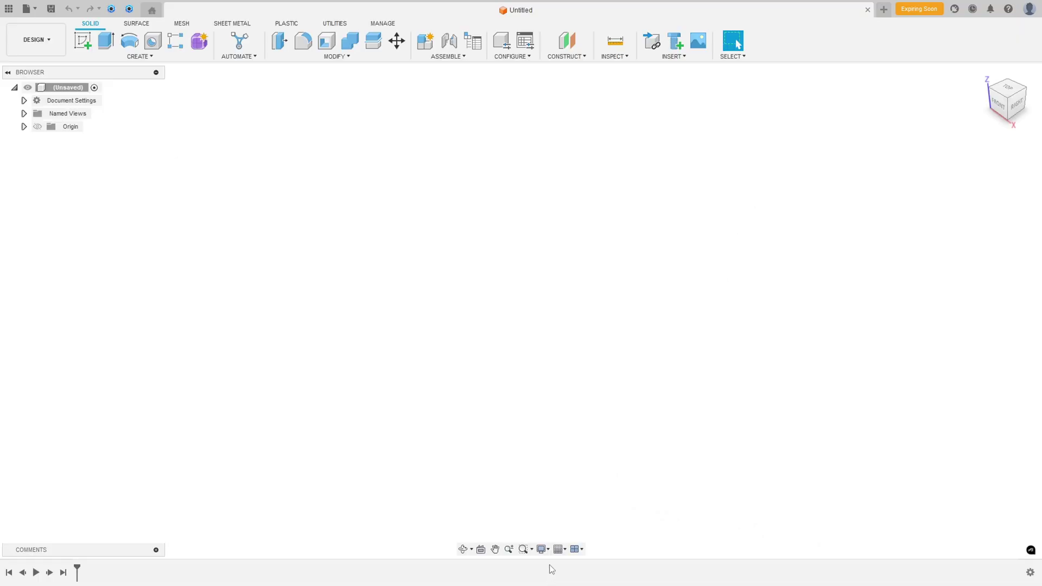
{"action": "left_click", "coordinate": [83, 40]}
{"action": "left_click", "coordinate": [538, 274]}
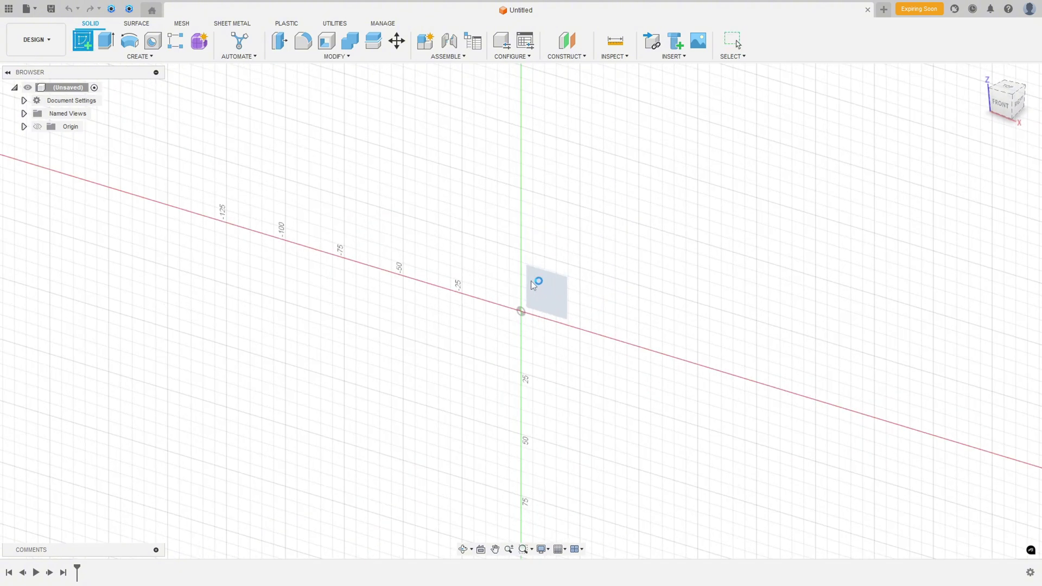
{"action": "left_click", "coordinate": [90, 42]}
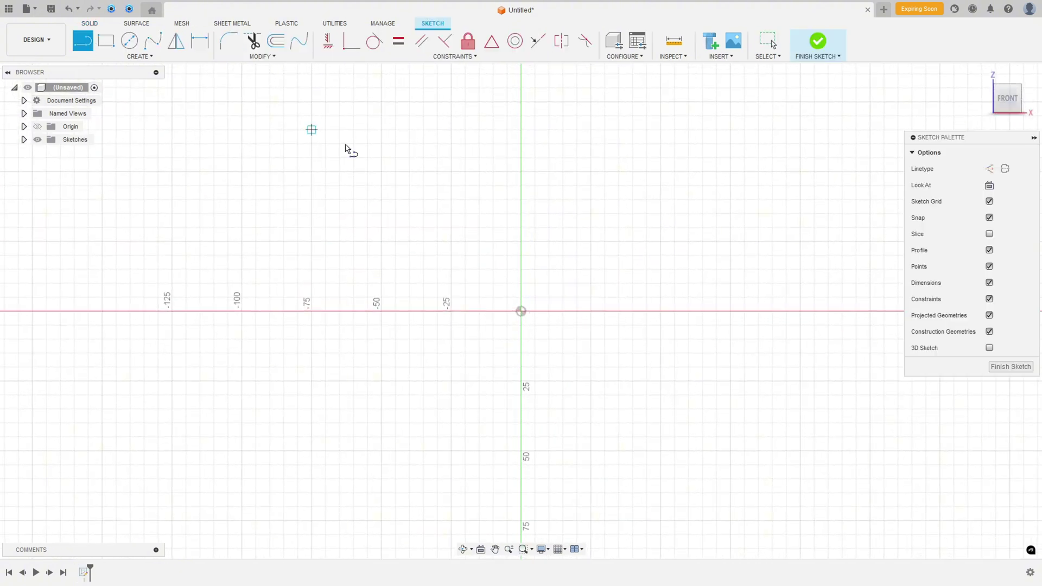
{"action": "left_click", "coordinate": [522, 310]}
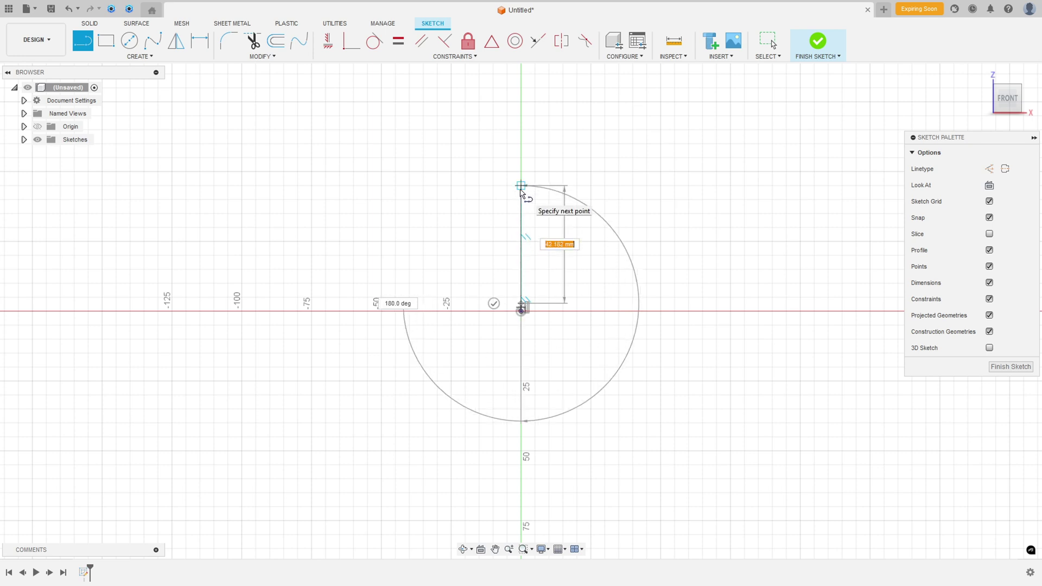
{"action": "key", "text": "Escape"}
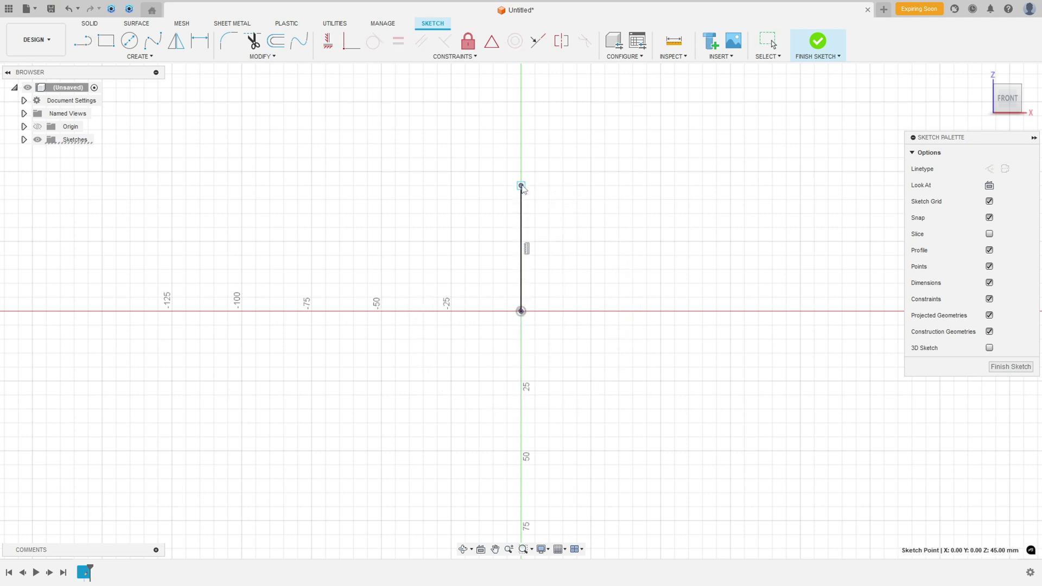
Dimension the vertical centre line to a length of 60 mm
{"action": "key", "text": "d"}
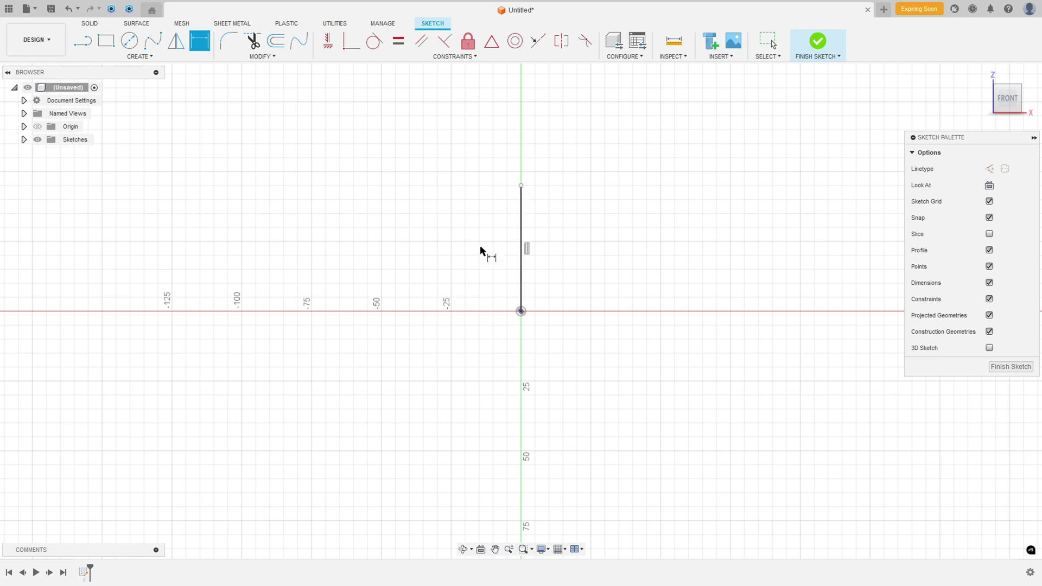
{"action": "left_click", "coordinate": [457, 242]}
{"action": "left_click", "coordinate": [458, 242]}
{"action": "type", "text": "60"}
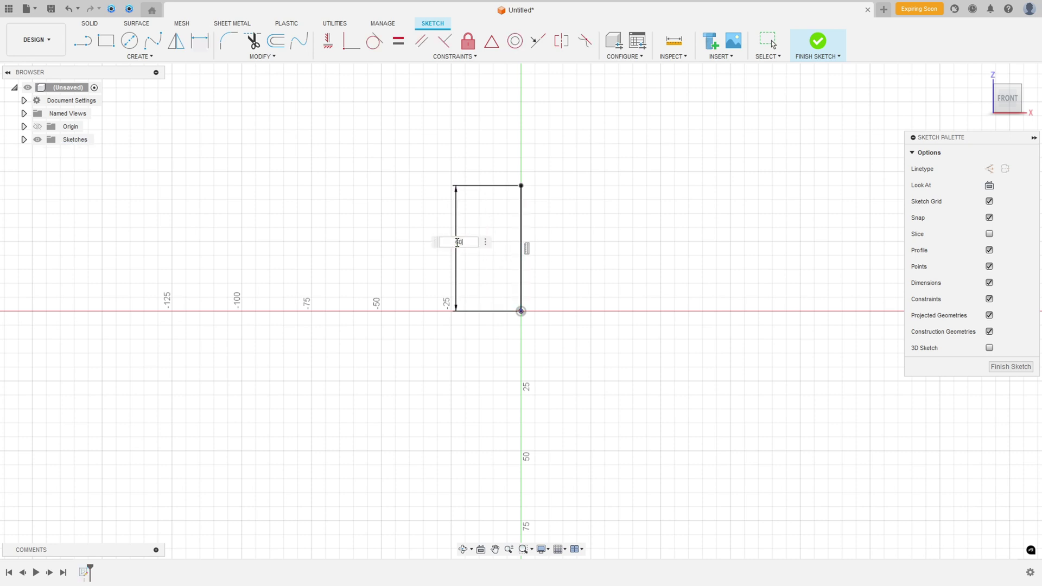
{"action": "key", "text": "Return"}
Draw the top edge about 50 mm long, a vertical land about 10 mm high and a first groove about 10 mm deep
{"action": "left_click", "coordinate": [83, 41]}
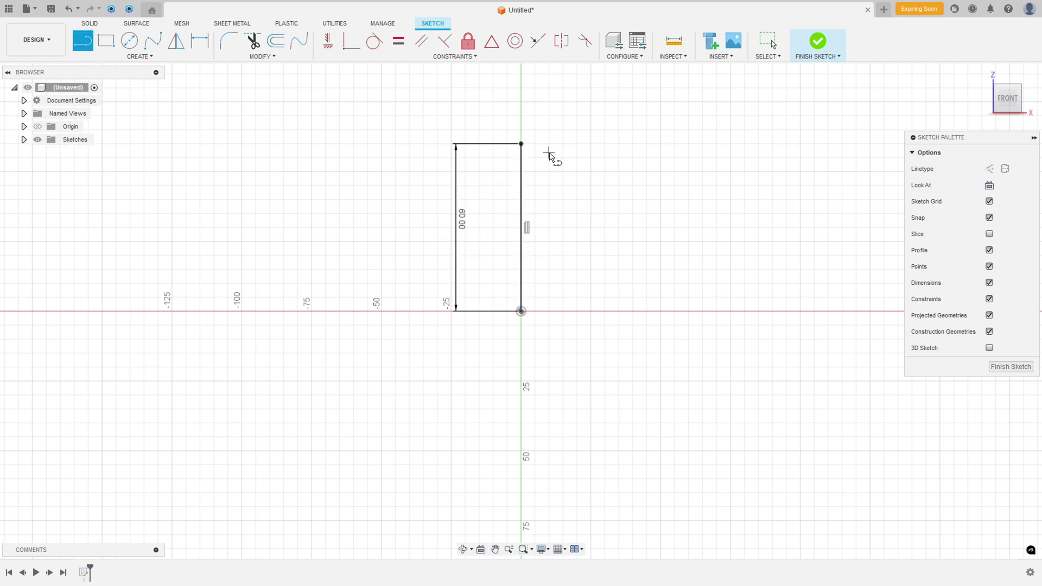
{"action": "left_click", "coordinate": [522, 145]}
{"action": "left_click", "coordinate": [661, 144]}
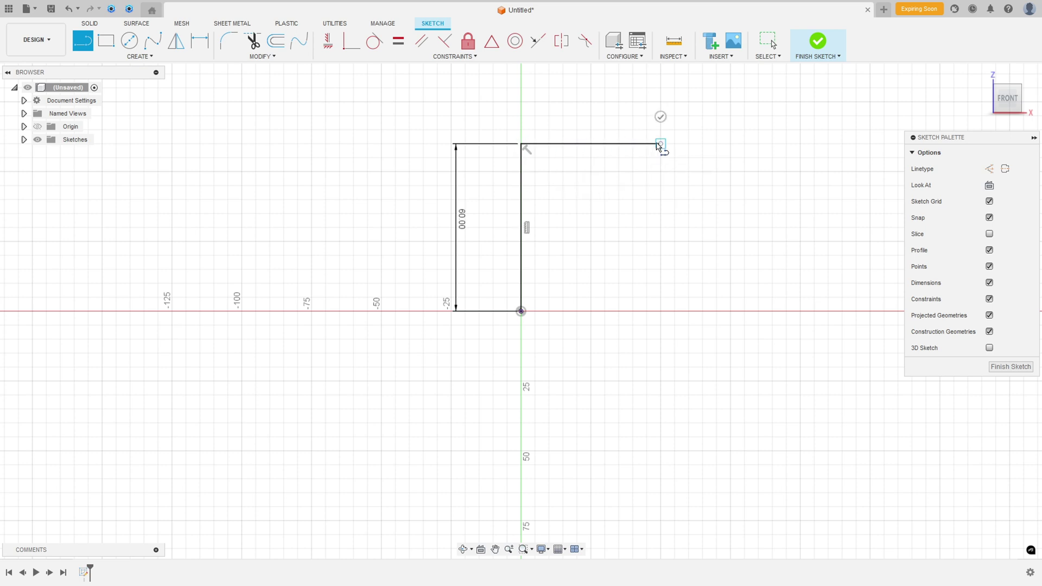
{"action": "left_click", "coordinate": [661, 172]}
{"action": "left_click", "coordinate": [633, 171]}
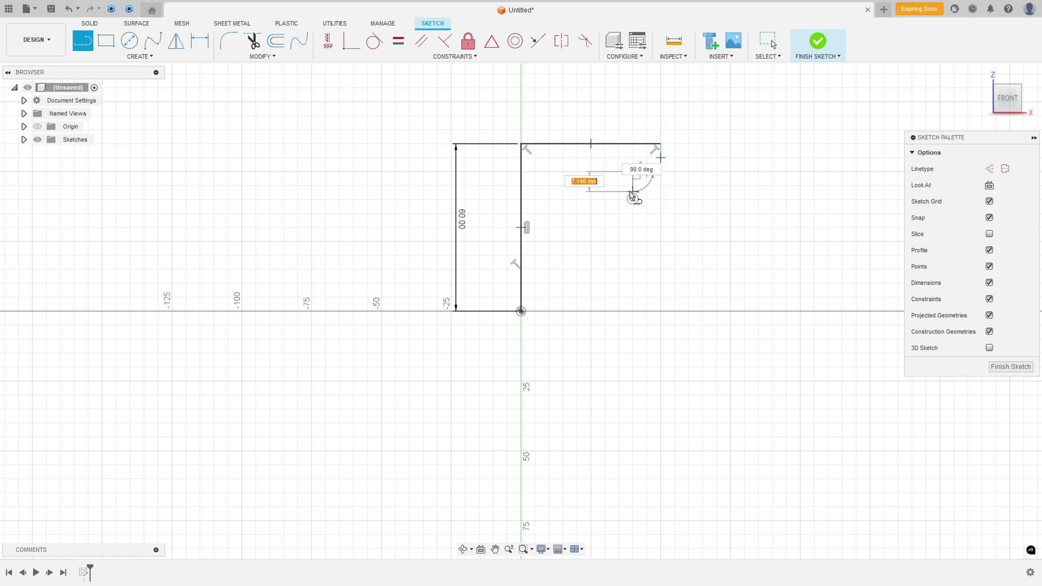
{"action": "left_click", "coordinate": [633, 185]}
{"action": "scroll", "coordinate": [658, 184], "scroll_direction": "down", "scroll_amount": 3}
{"action": "scroll", "coordinate": [657, 185], "scroll_direction": "up", "scroll_amount": 6}
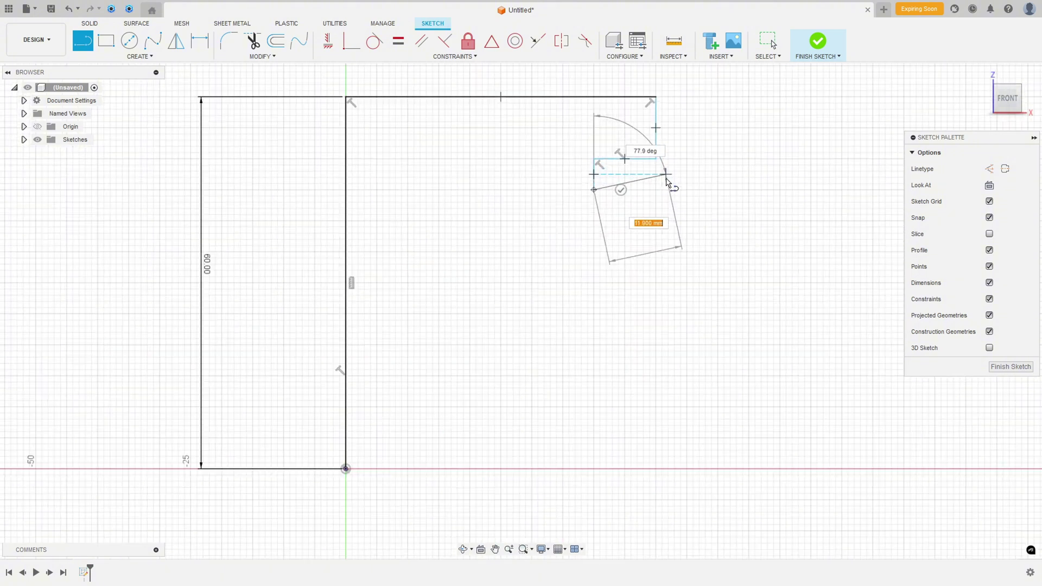
{"action": "left_click", "coordinate": [654, 192]}
Draw the second and third grooves about 10 mm deep and close the profile down to the base and back to the origin
{"action": "left_click", "coordinate": [654, 224]}
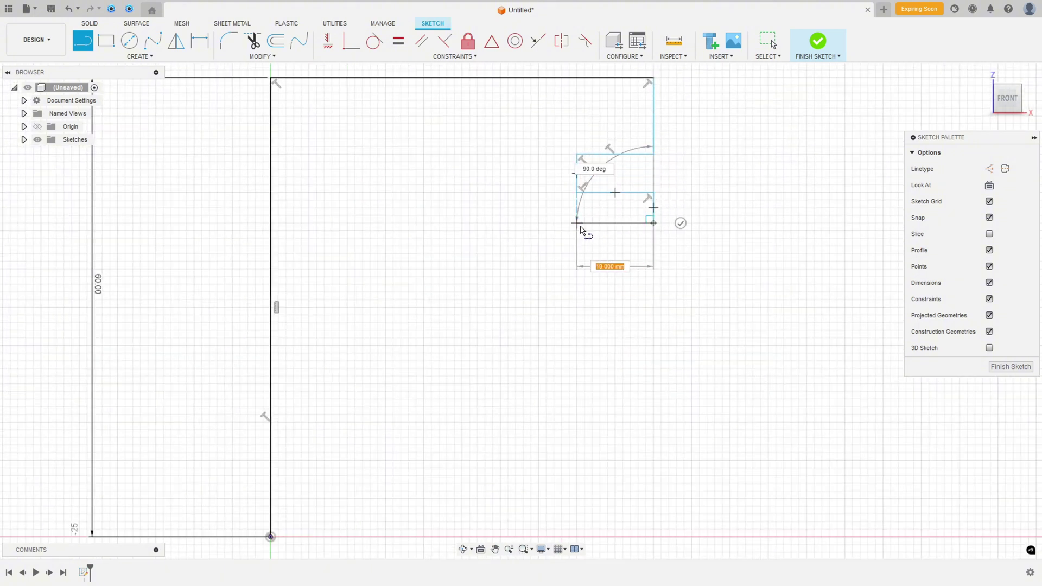
{"action": "left_click", "coordinate": [577, 223]}
{"action": "left_click", "coordinate": [577, 261]}
{"action": "left_click", "coordinate": [654, 261]}
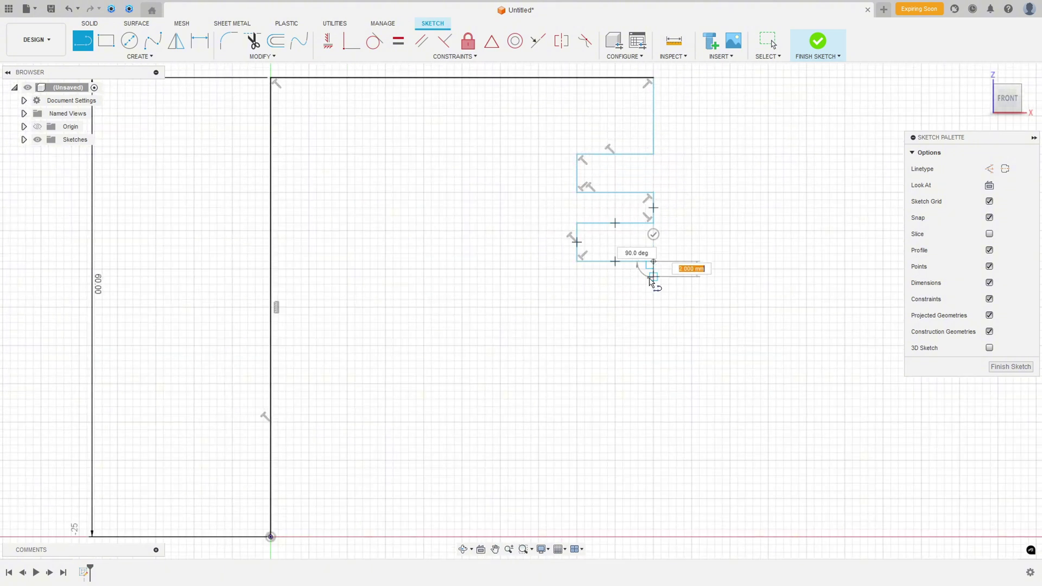
{"action": "left_click", "coordinate": [654, 299]}
{"action": "left_click", "coordinate": [577, 300]}
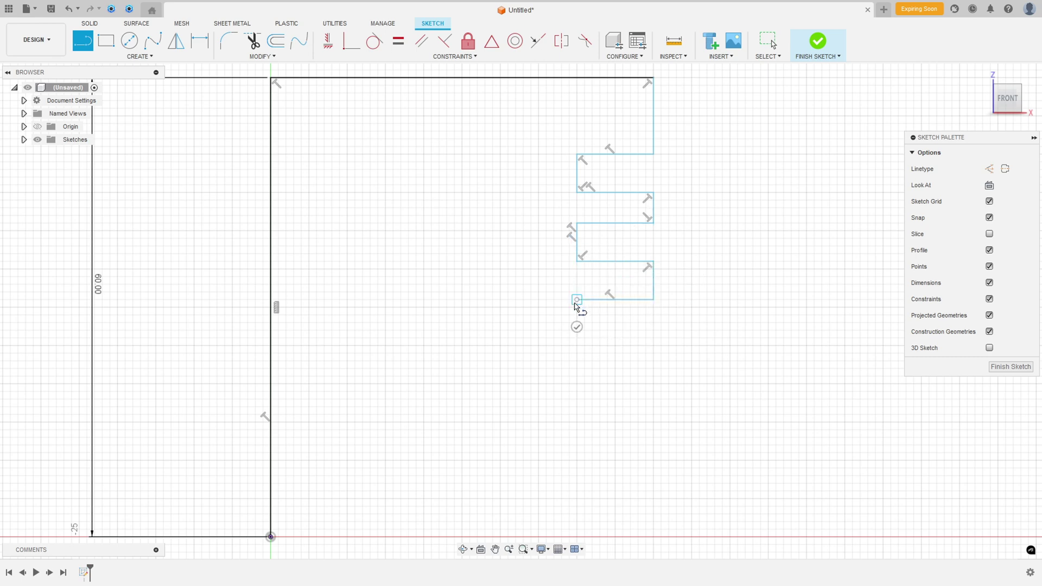
{"action": "left_click", "coordinate": [577, 338]}
{"action": "left_click", "coordinate": [654, 338]}
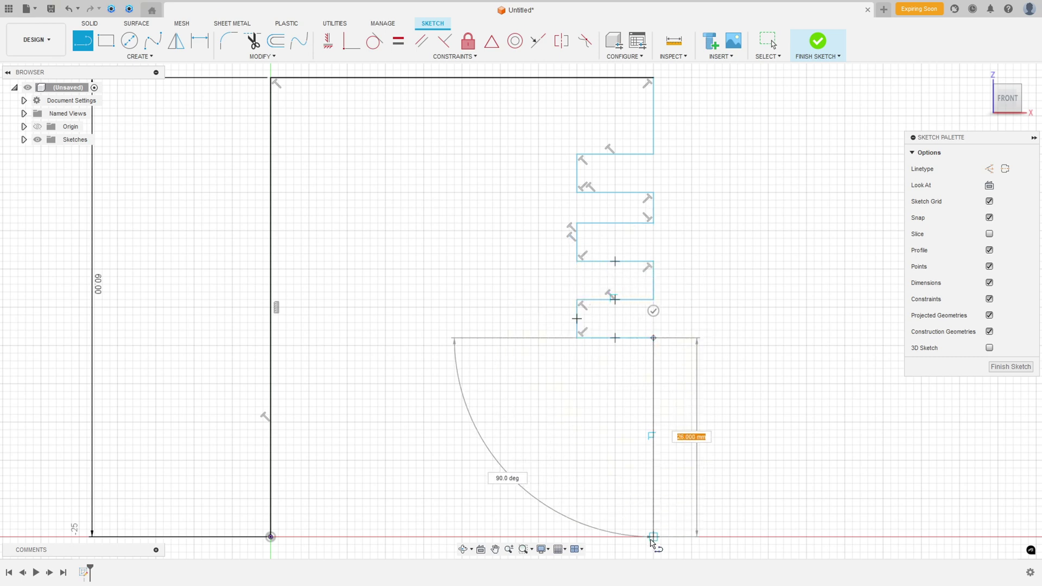
{"action": "left_click", "coordinate": [654, 537]}
{"action": "left_click", "coordinate": [270, 537]}
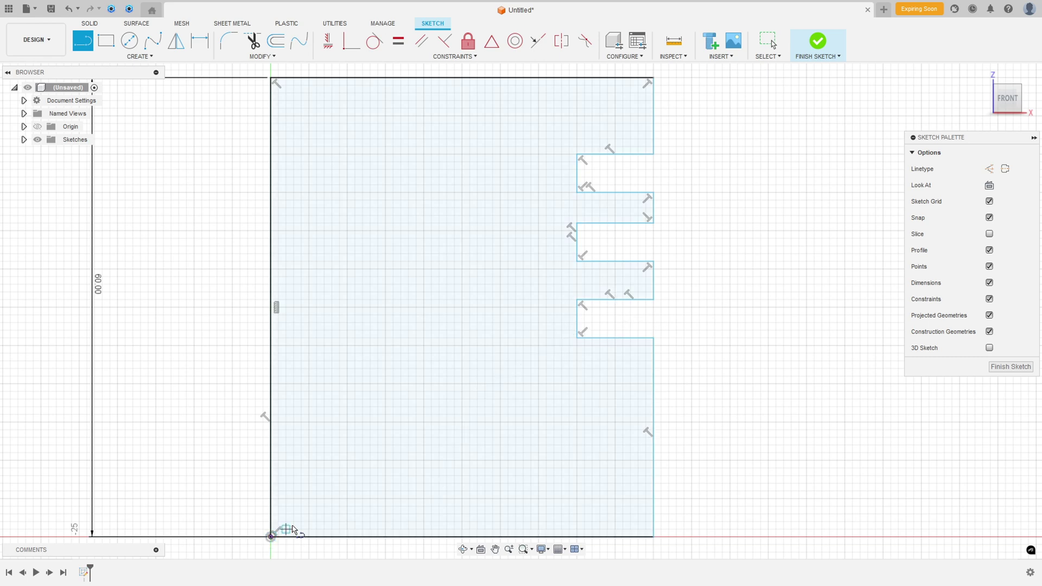
Dimension the top edge of the profile to 42.5 mm
{"action": "scroll", "coordinate": [430, 476], "scroll_direction": "down", "scroll_amount": 2}
{"action": "scroll", "coordinate": [429, 475], "scroll_direction": "down", "scroll_amount": 1}
{"action": "middle_click_drag", "start_coordinate": [478, 396], "coordinate": [549, 319]}
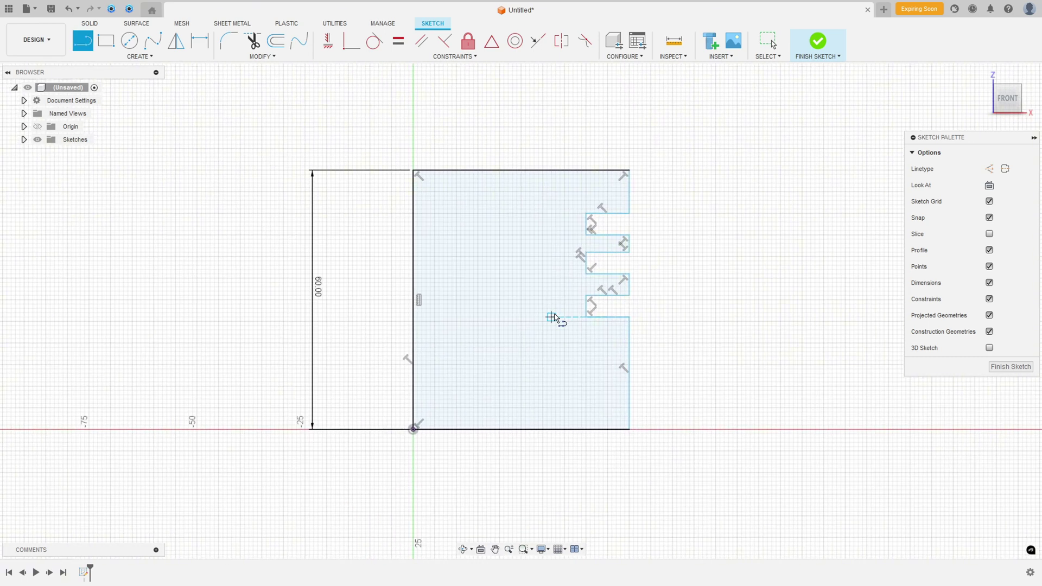
{"action": "left_click", "coordinate": [199, 40]}
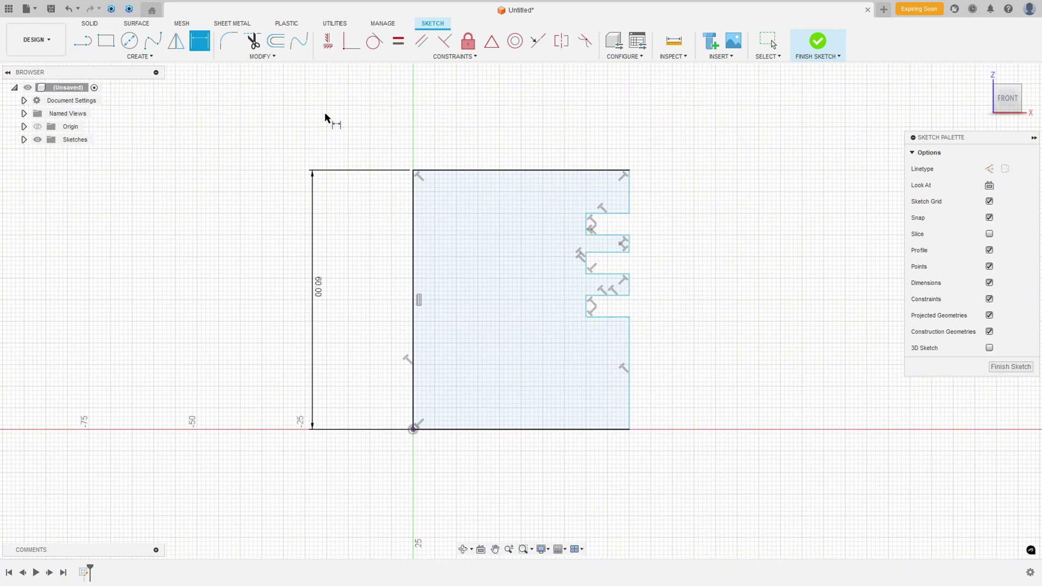
{"action": "left_click", "coordinate": [535, 171]}
{"action": "left_click", "coordinate": [522, 101]}
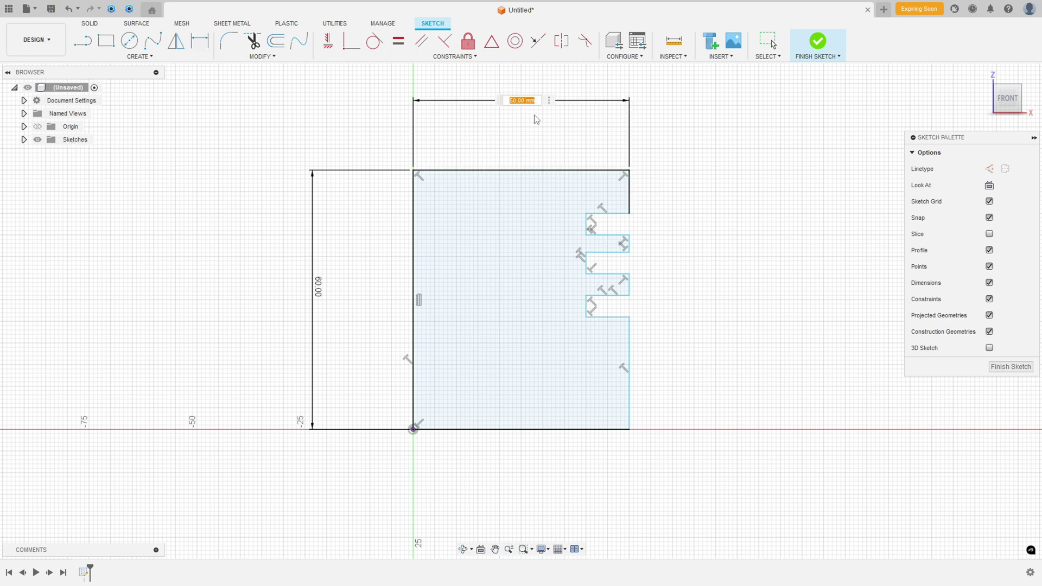
{"action": "type", "text": "42.5"}
{"action": "key", "text": "Return"}
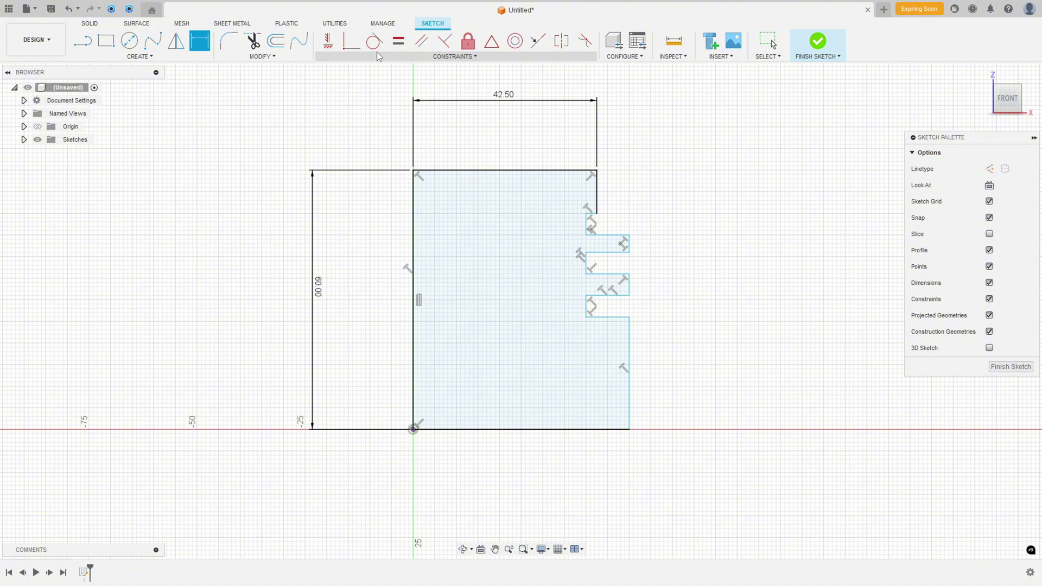
Align the outer corners of the two groove lands and the lower skirt with the top outer corner using vertical constraints
{"action": "left_click", "coordinate": [328, 41]}
{"action": "scroll", "coordinate": [610, 216], "scroll_direction": "up", "scroll_amount": 1}
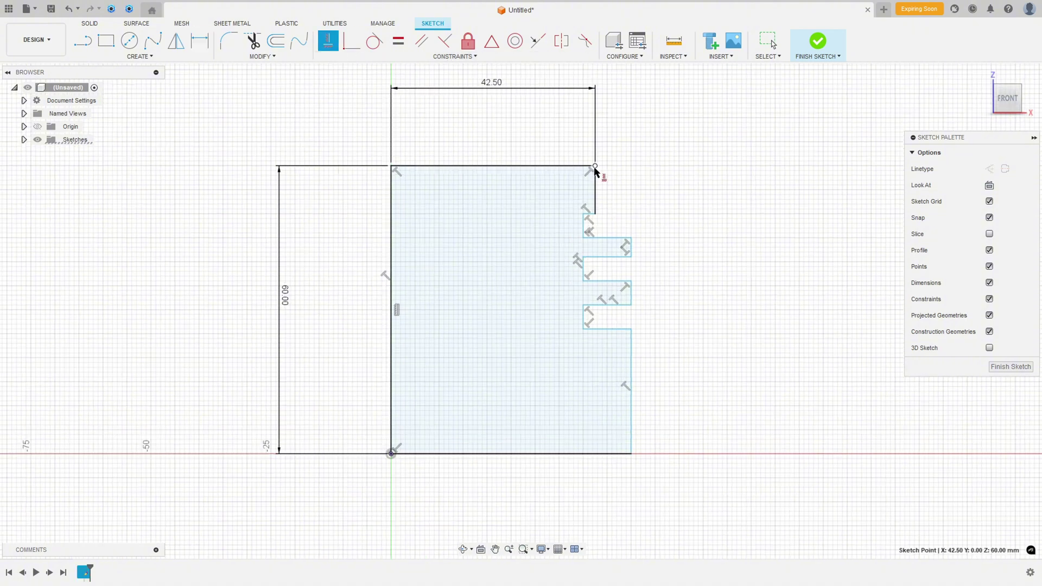
{"action": "left_click", "coordinate": [631, 245]}
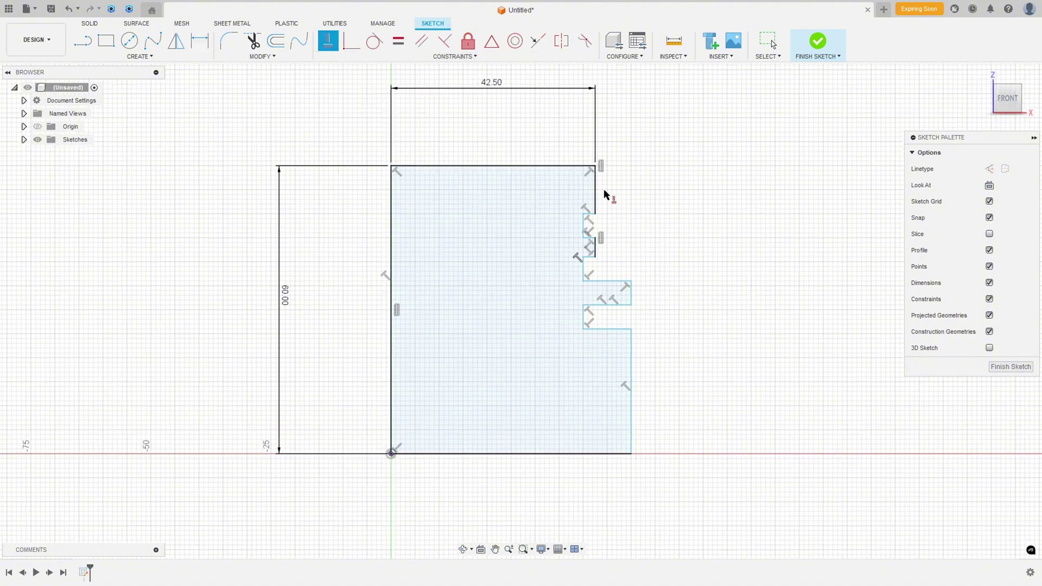
{"action": "left_click", "coordinate": [631, 287]}
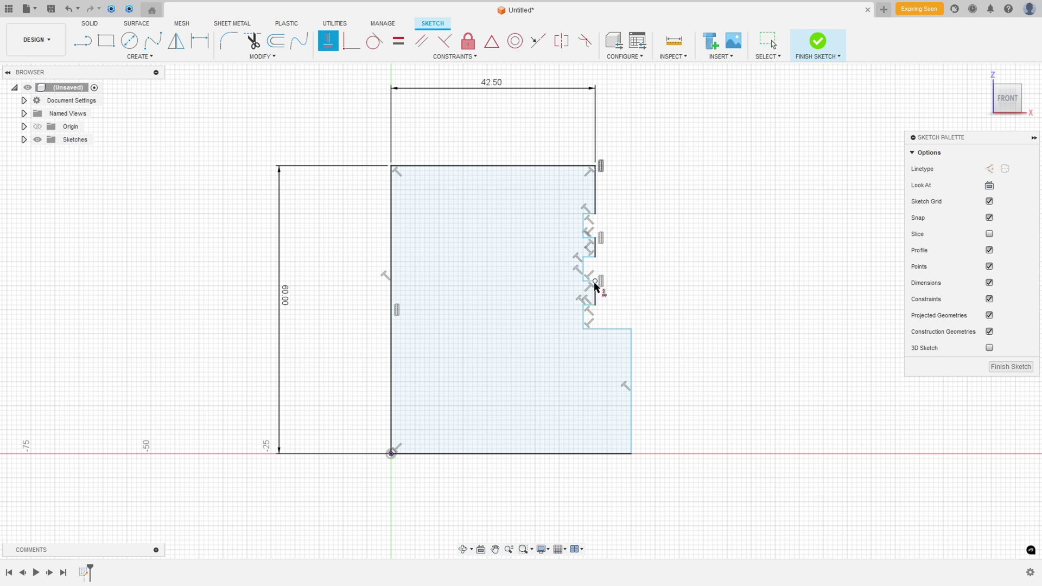
{"action": "left_click", "coordinate": [631, 330]}
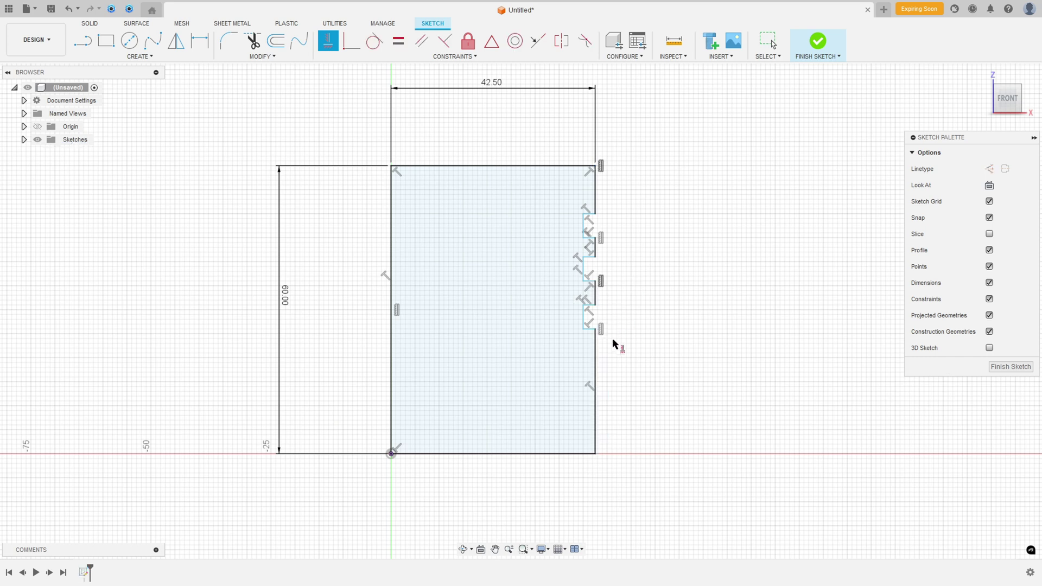
Dimension the uppermost groove's inner edge at 37.5 mm from the vertical centre line
{"action": "left_click", "coordinate": [200, 44]}
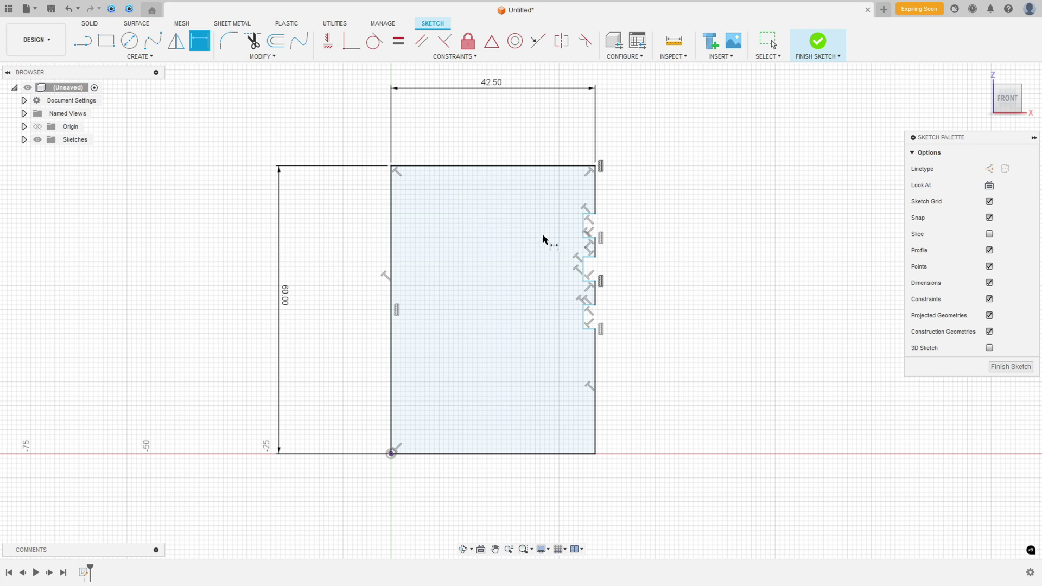
{"action": "left_click", "coordinate": [583, 215]}
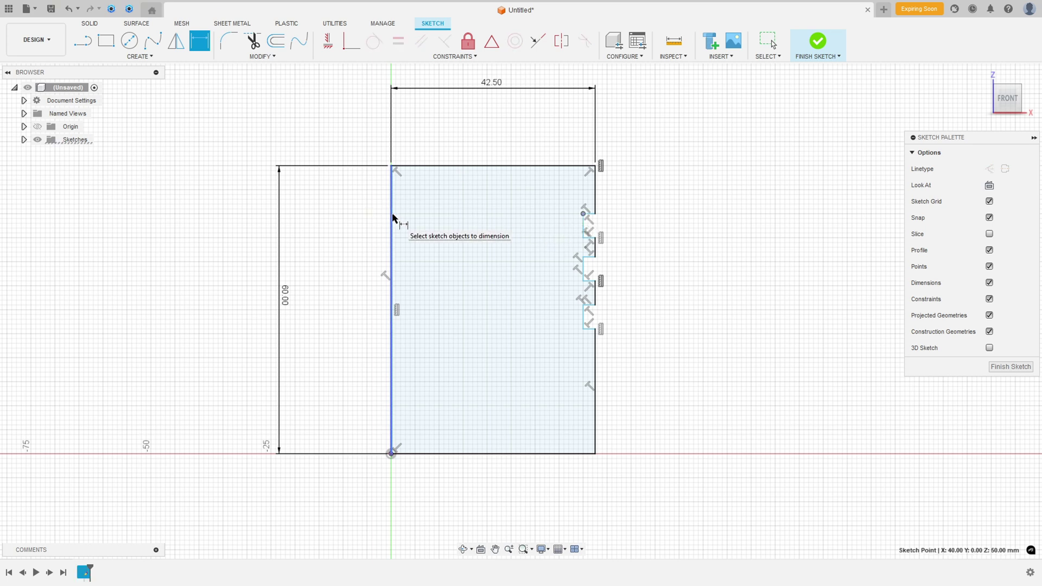
{"action": "left_click", "coordinate": [391, 222]}
{"action": "left_click", "coordinate": [468, 136]}
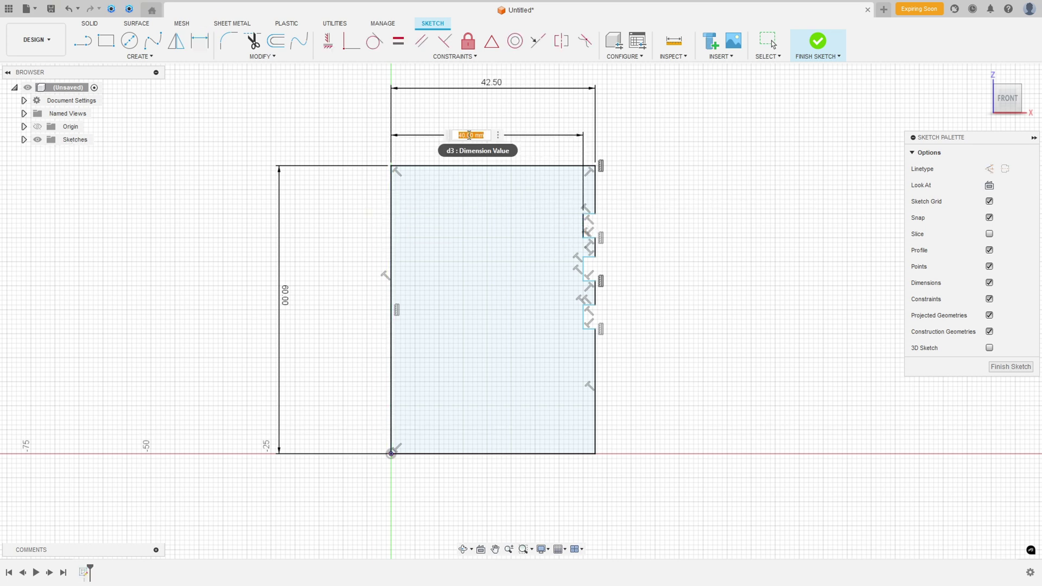
{"action": "key", "text": "BackSpace"}
{"action": "type", "text": "37.5"}
{"action": "key", "text": "Return"}
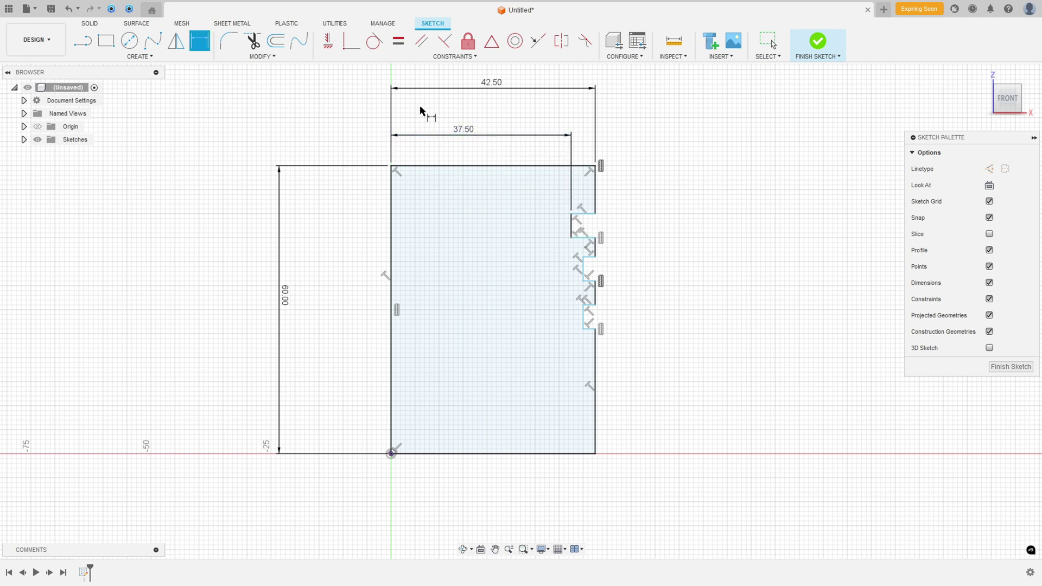
Align the inner edges of all three ring grooves with each other using vertical constraints between their corners
{"action": "left_click", "coordinate": [328, 41]}
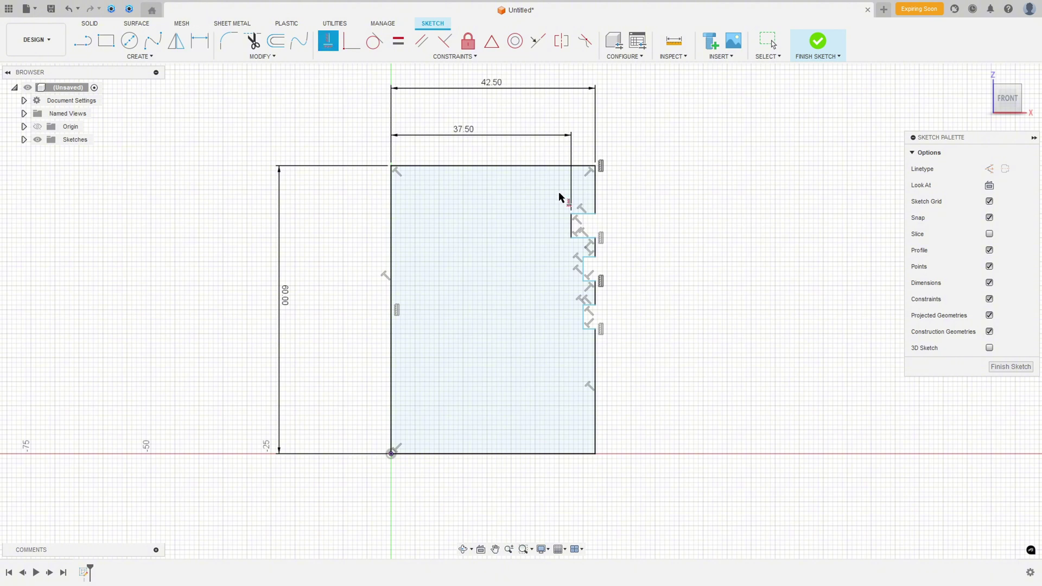
{"action": "left_click", "coordinate": [571, 214]}
{"action": "left_click", "coordinate": [583, 258]}
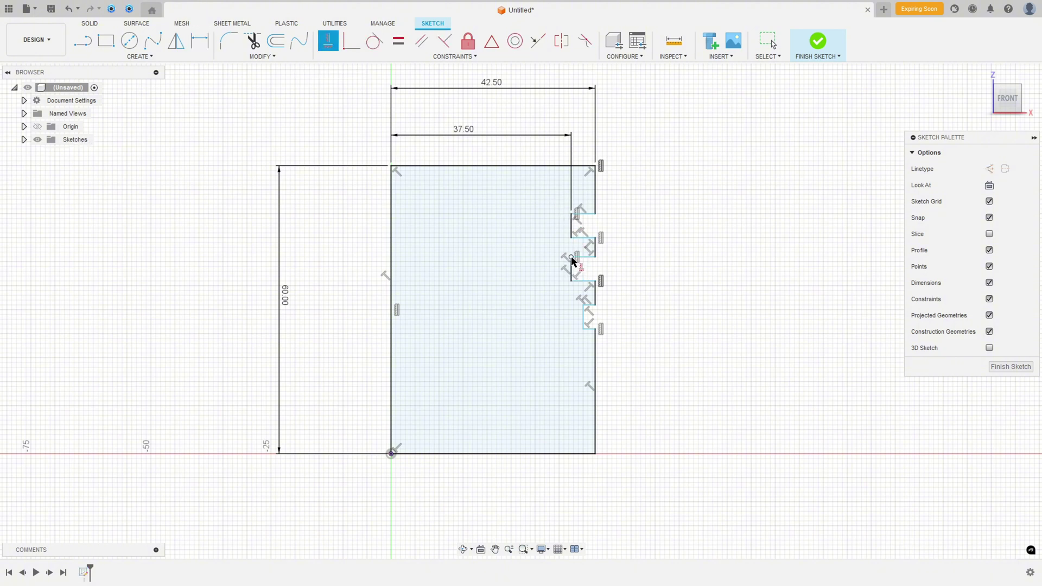
{"action": "left_click", "coordinate": [571, 282]}
{"action": "left_click", "coordinate": [583, 303]}
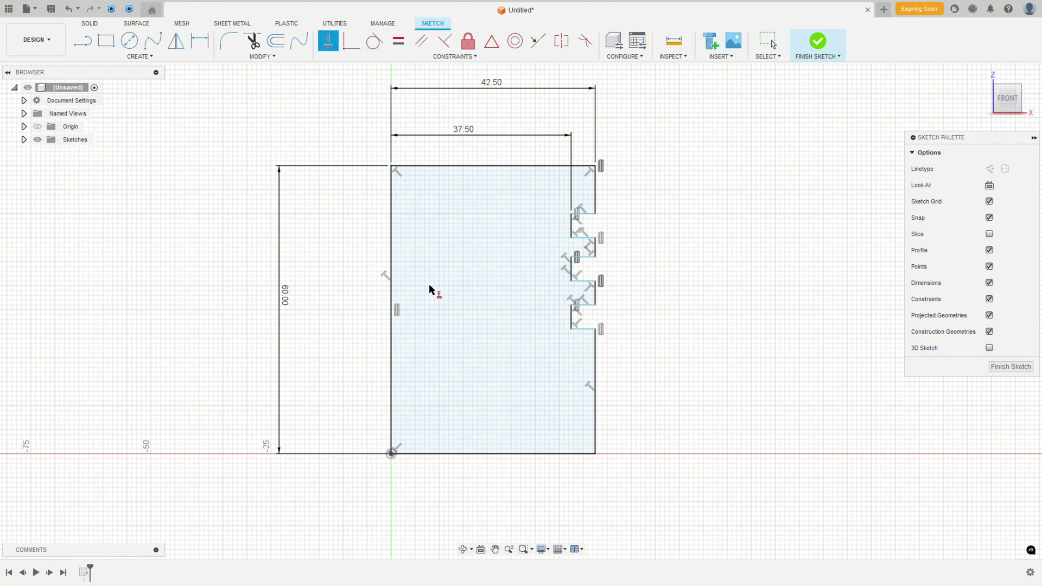
Dimension the short outer edge above the uppermost groove to 2 mm
{"action": "left_click", "coordinate": [201, 42]}
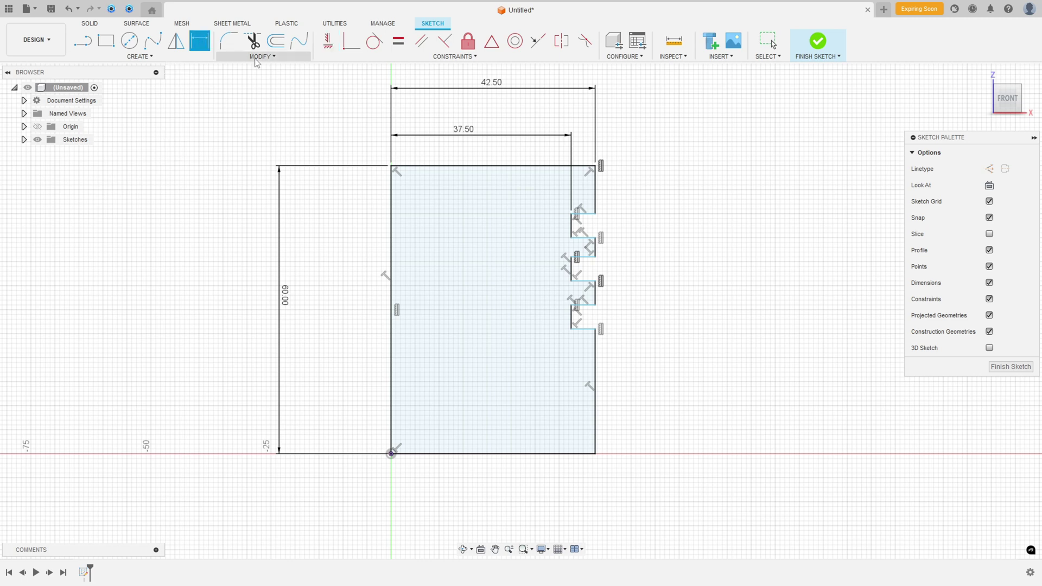
{"action": "left_click", "coordinate": [596, 187]}
{"action": "left_click", "coordinate": [635, 186]}
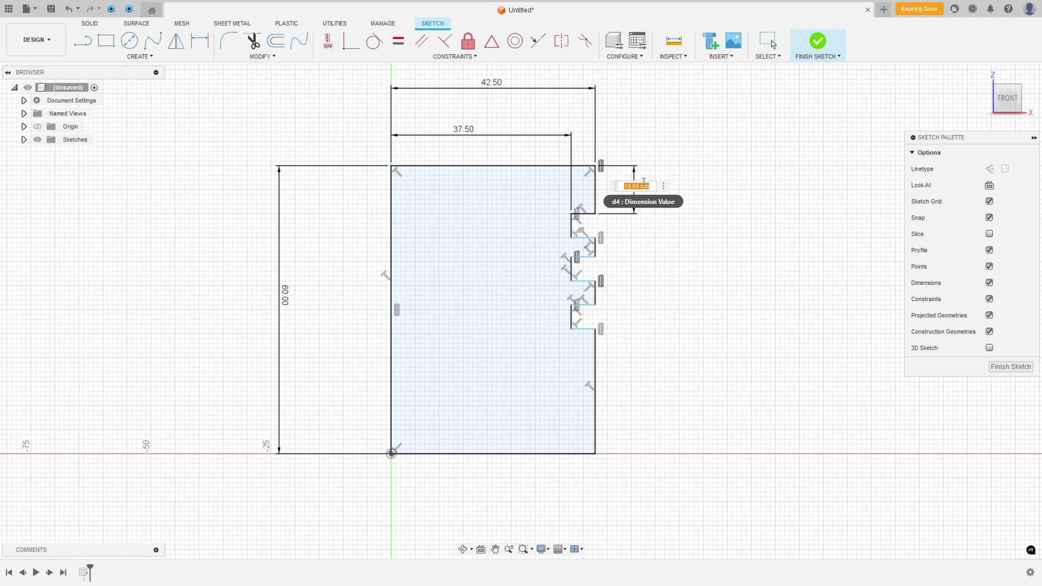
{"action": "type", "text": "2"}
{"action": "key", "text": "Return"}
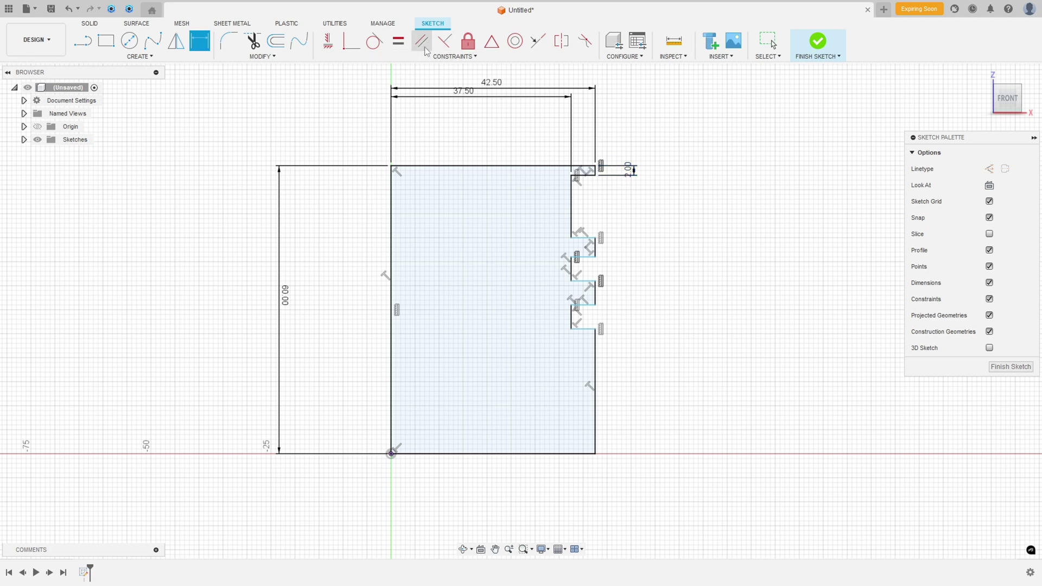
Apply equal constraints so the two upper grooves and the two lands between the grooves match the top land's height
{"action": "left_click", "coordinate": [398, 44]}
{"action": "scroll", "coordinate": [600, 180], "scroll_direction": "up", "scroll_amount": 3}
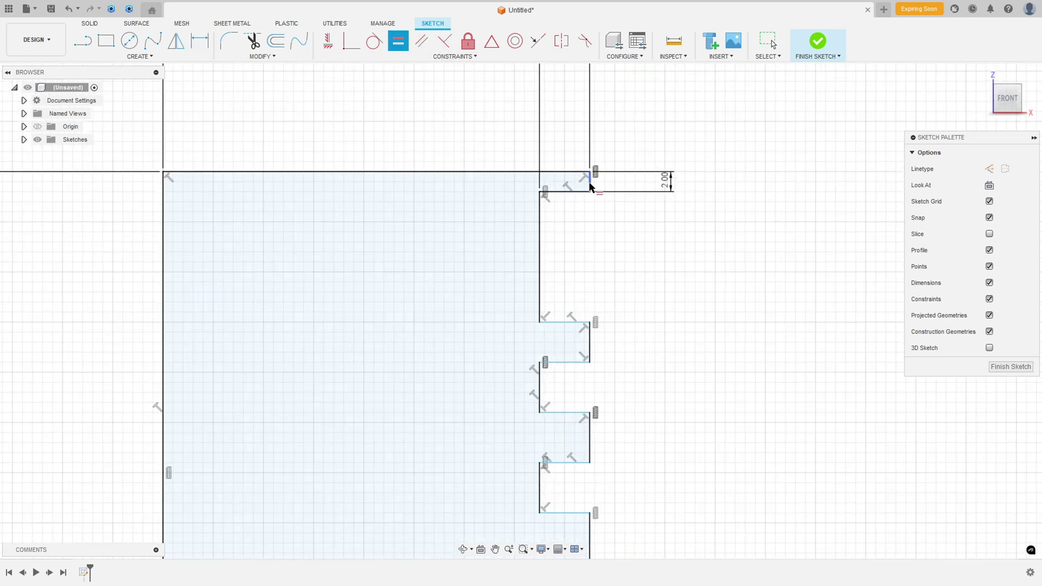
{"action": "left_click", "coordinate": [590, 181]}
{"action": "left_click", "coordinate": [538, 241]}
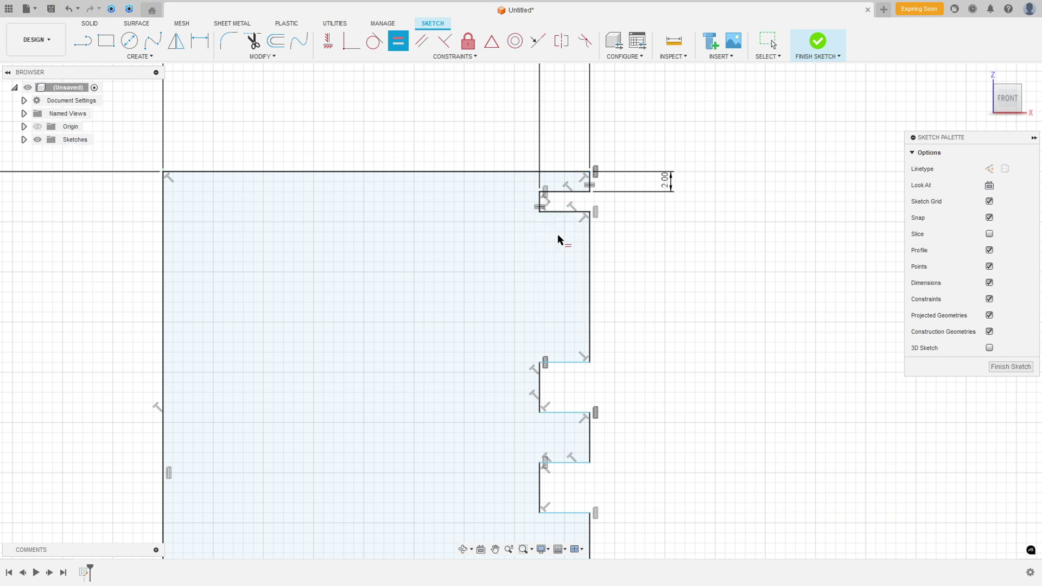
{"action": "left_click", "coordinate": [540, 202]}
{"action": "left_click", "coordinate": [590, 242]}
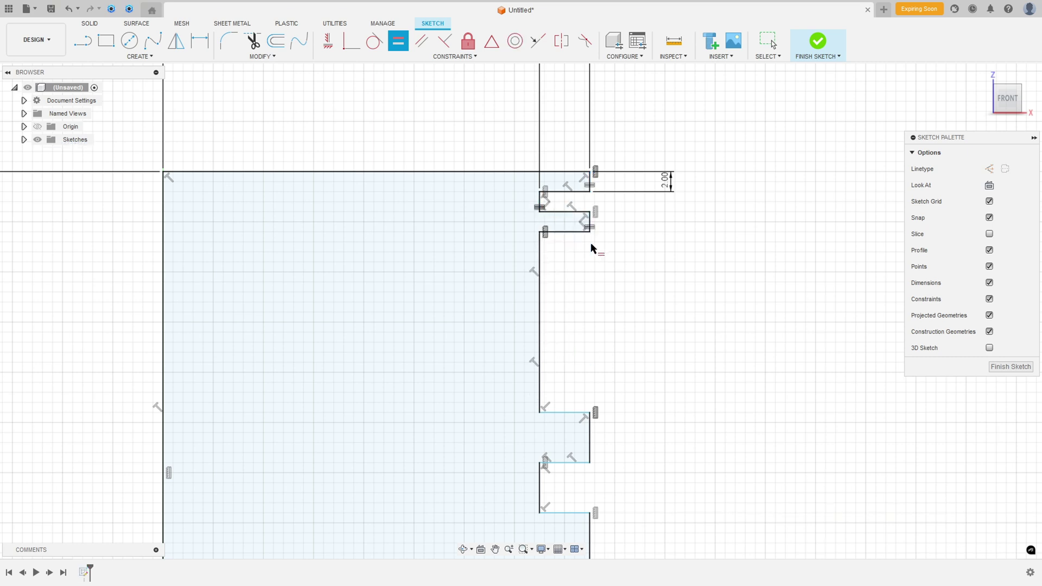
{"action": "left_click", "coordinate": [590, 225]}
{"action": "left_click", "coordinate": [540, 278]}
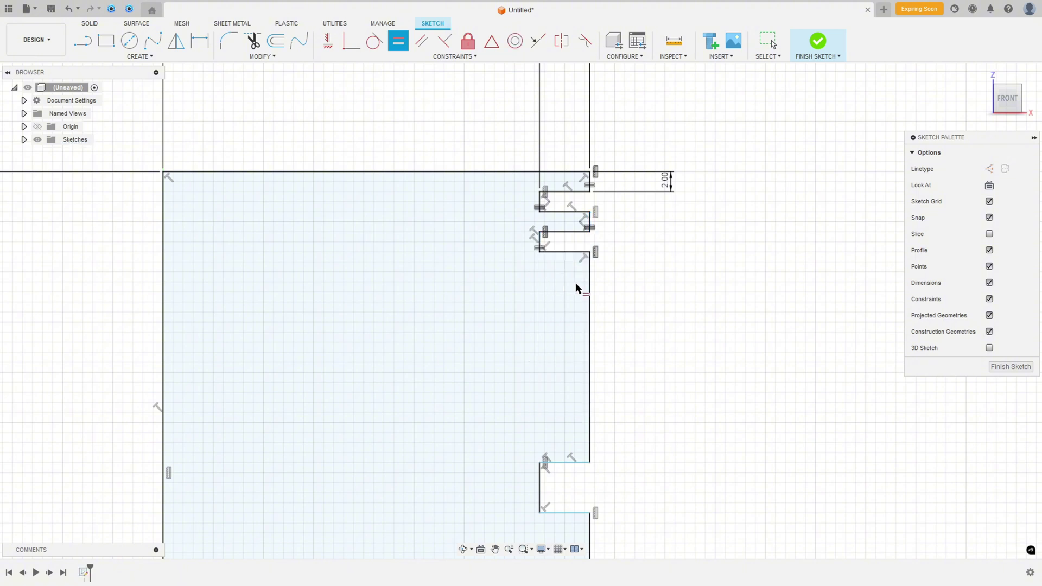
{"action": "left_click", "coordinate": [590, 274]}
{"action": "left_click", "coordinate": [541, 245]}
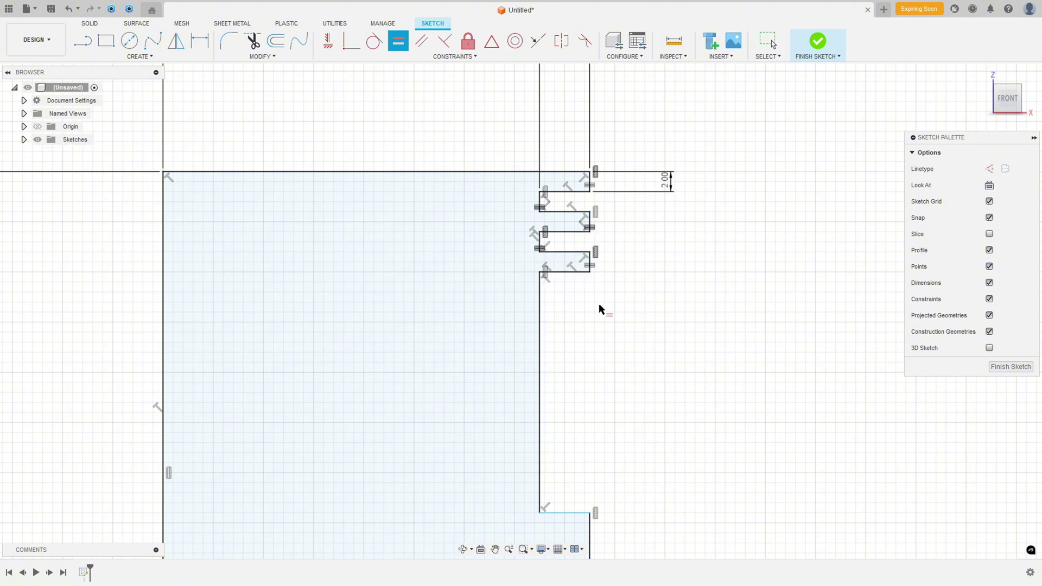
Dimension the height of the lowest groove to 3 mm
{"action": "scroll", "coordinate": [587, 324], "scroll_direction": "down", "scroll_amount": 2}
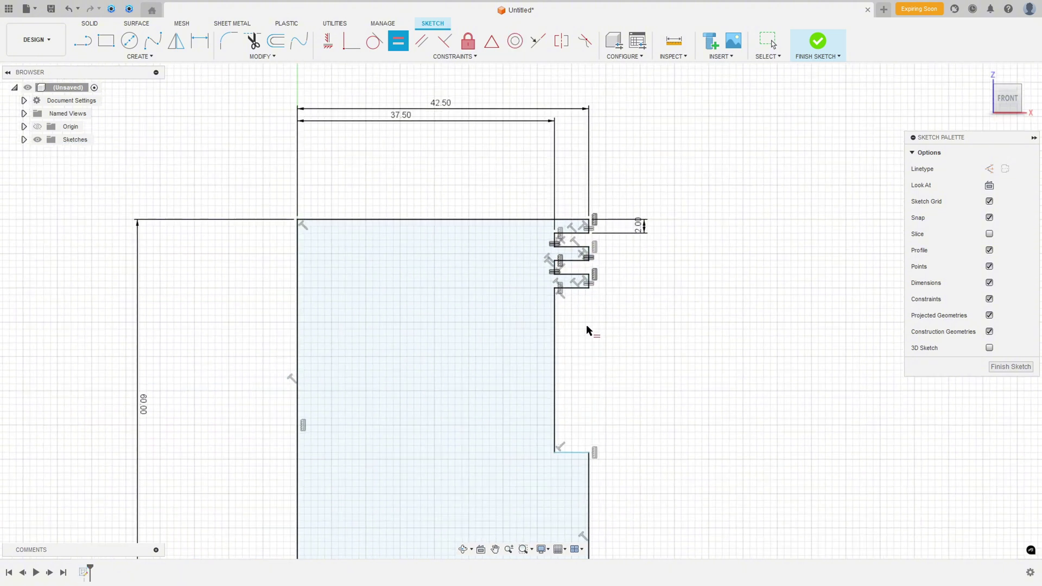
{"action": "left_click", "coordinate": [200, 41]}
{"action": "left_click", "coordinate": [555, 343]}
{"action": "left_click", "coordinate": [660, 342]}
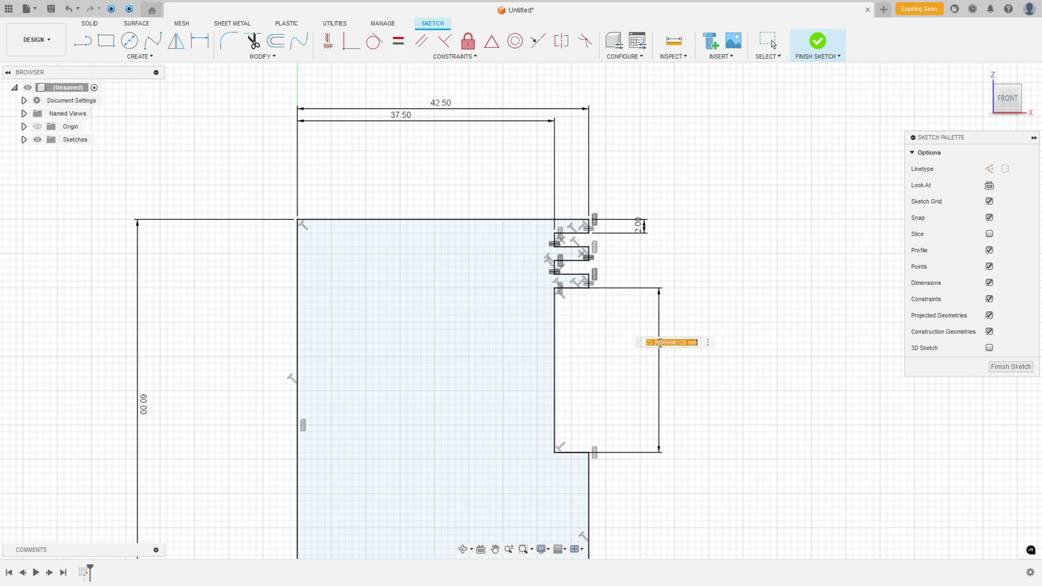
{"action": "type", "text": "3"}
{"action": "key", "text": "Return"}
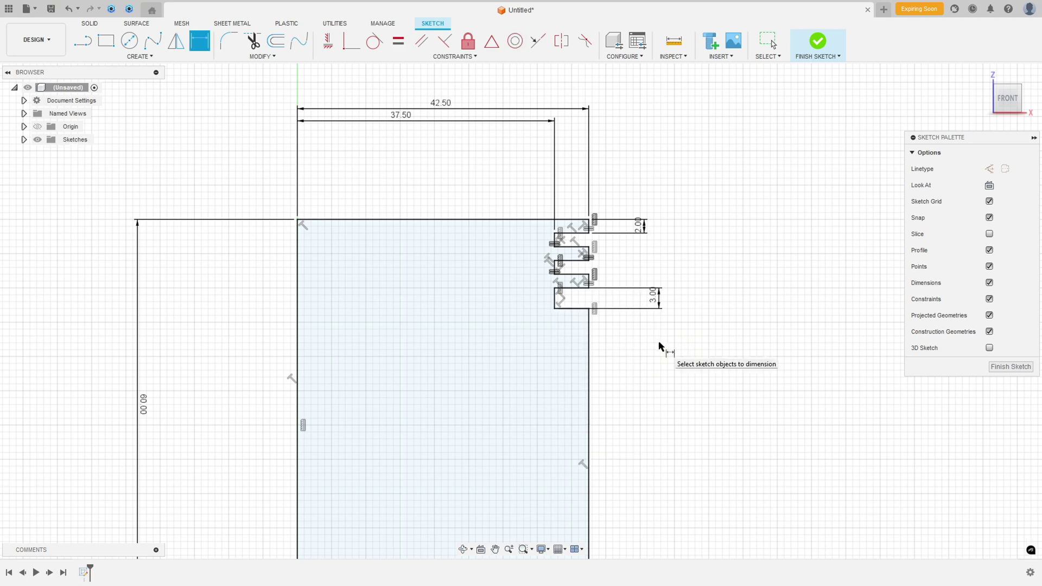
Reposition the 37.5, 42.5, 60 and 2 mm dimensions neatly around the profile and finish the sketch
{"action": "scroll", "coordinate": [635, 354], "scroll_direction": "down", "scroll_amount": 1}
{"action": "scroll", "coordinate": [633, 352], "scroll_direction": "down", "scroll_amount": 1}
{"action": "middle_click_drag", "start_coordinate": [631, 360], "coordinate": [638, 284]}
{"action": "scroll", "coordinate": [633, 304], "scroll_direction": "down", "scroll_amount": 1}
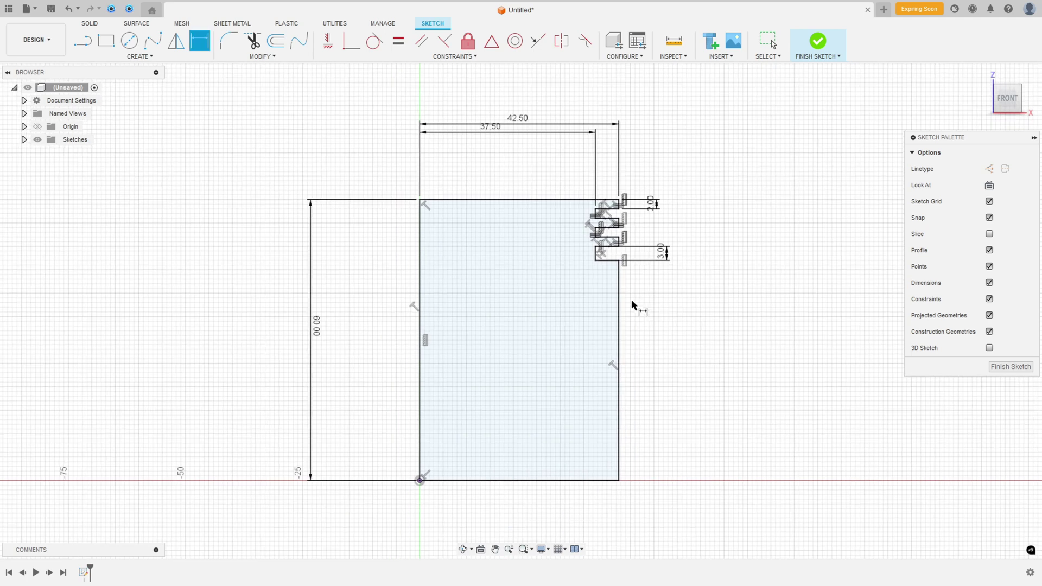
{"action": "key", "text": "Escape"}
{"action": "left_click_drag", "start_coordinate": [494, 132], "coordinate": [495, 177]}
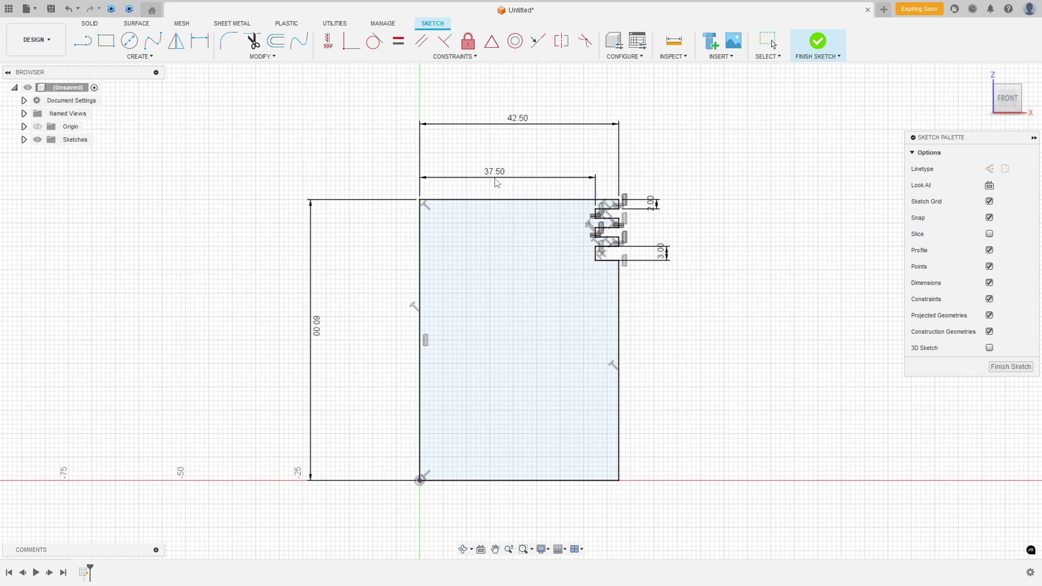
{"action": "left_click_drag", "start_coordinate": [517, 129], "coordinate": [518, 166]}
{"action": "left_click_drag", "start_coordinate": [311, 338], "coordinate": [390, 337]}
{"action": "left_click_drag", "start_coordinate": [656, 210], "coordinate": [658, 193]}
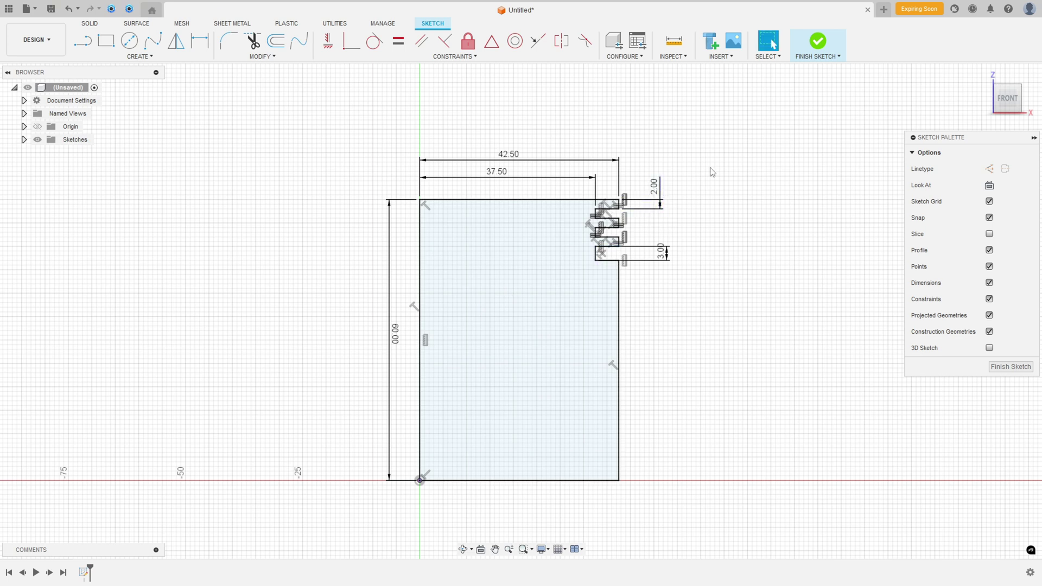
{"action": "left_click", "coordinate": [819, 48]}
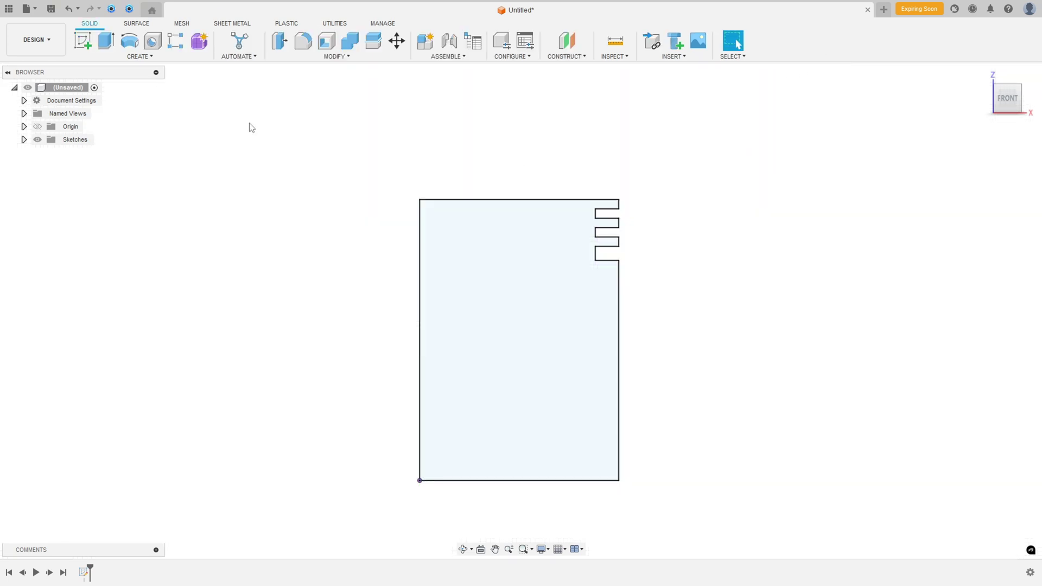
Revolve the half profile 360 degrees around its vertical centre edge as a new body
{"action": "left_click", "coordinate": [129, 41]}
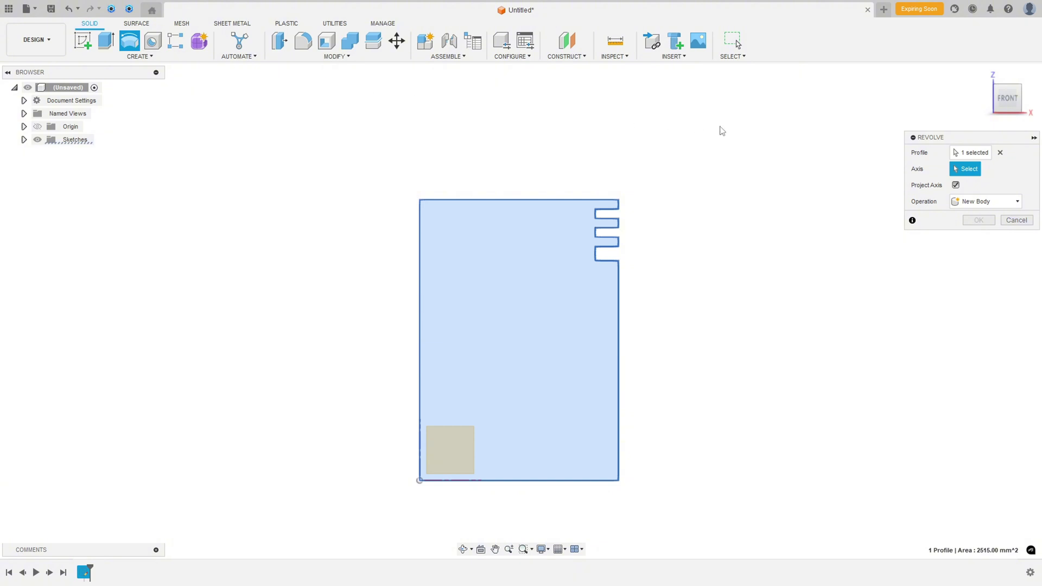
{"action": "left_click", "coordinate": [421, 290]}
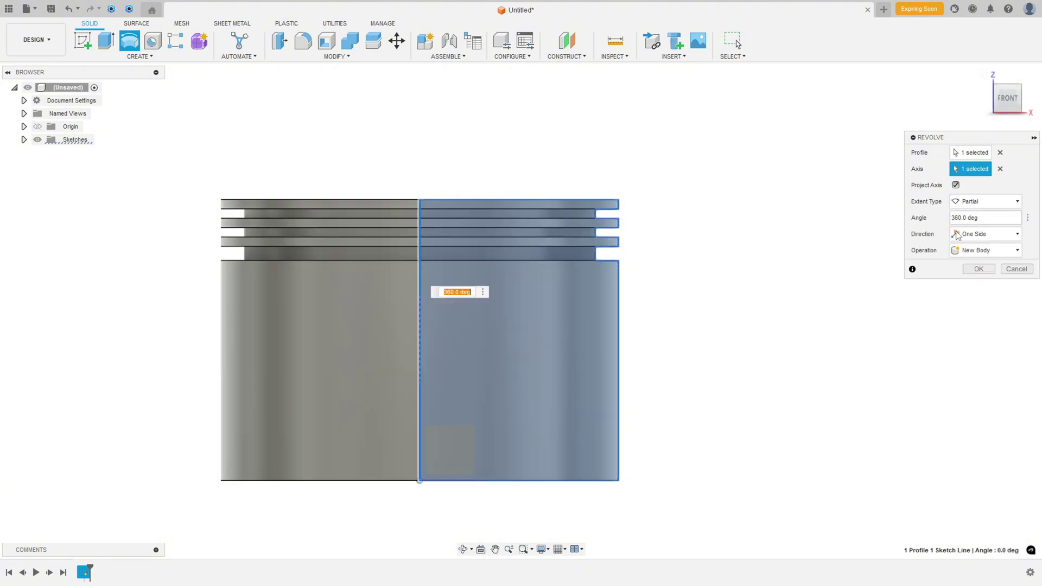
{"action": "left_click", "coordinate": [979, 269]}
{"action": "left_click", "coordinate": [985, 75]}
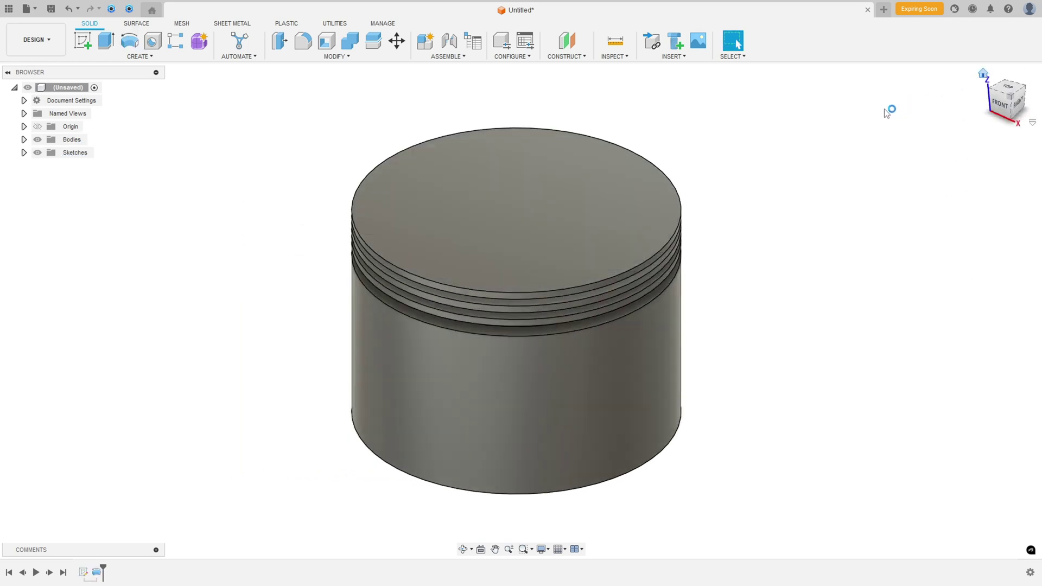
{"action": "middle_click_drag", "start_coordinate": [772, 186], "coordinate": [809, 172], "text": "shift"}
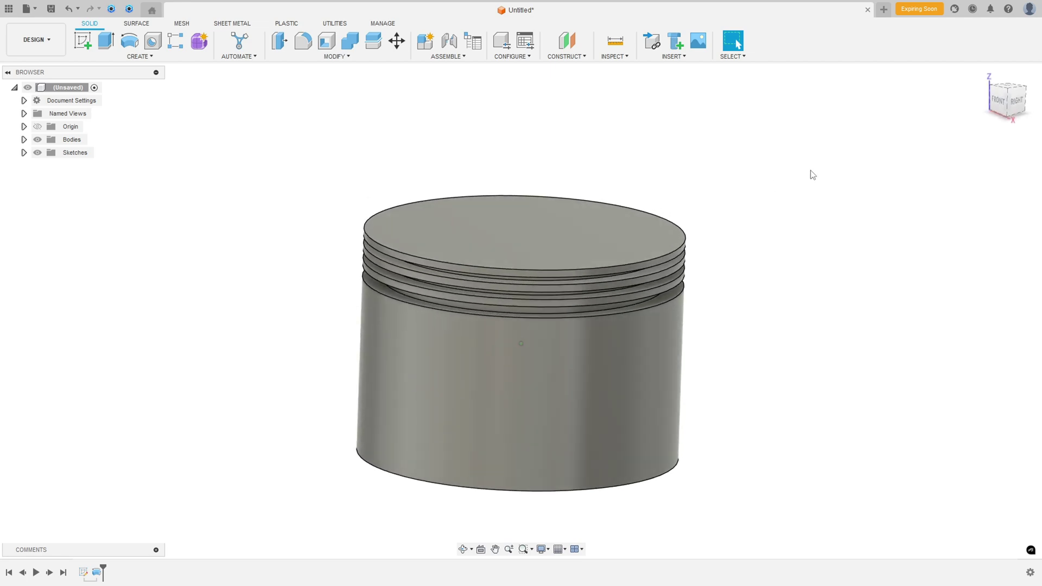
{"action": "left_click", "coordinate": [985, 76]}
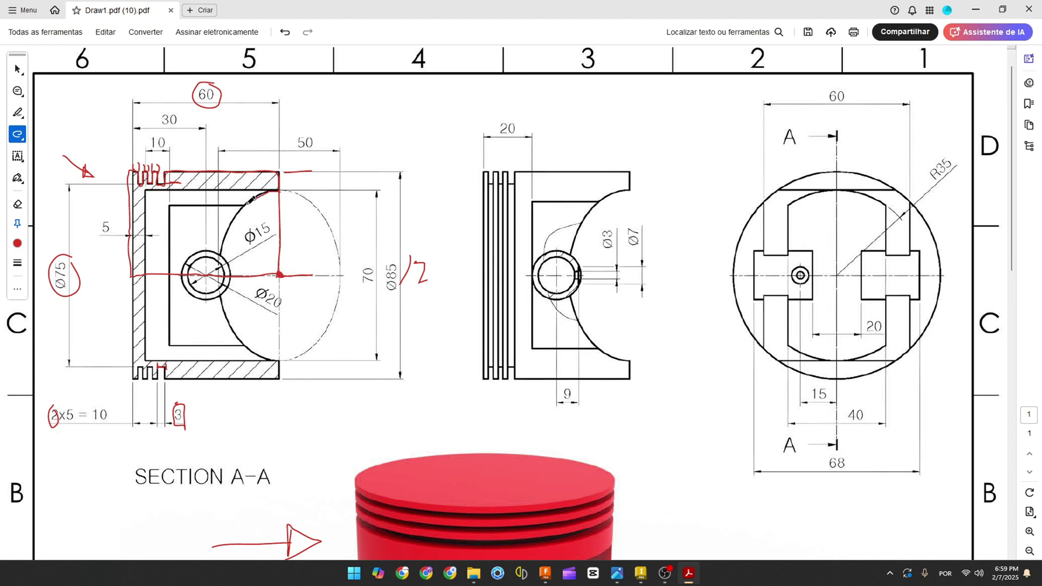
In the PDF drawing, trace the section view's ellipse in red and mark its centre and its 70 and 50 dimensions
{"action": "mouse_move", "coordinate": [226, 232]}
{"action": "left_mouse_down"}
{"action": "mouse_move", "coordinate": [217, 291]}
{"action": "mouse_move", "coordinate": [238, 333]}
{"action": "left_mouse_up"}
{"action": "mouse_move", "coordinate": [288, 359]}
{"action": "left_mouse_down"}
{"action": "mouse_move", "coordinate": [343, 296]}
{"action": "mouse_move", "coordinate": [344, 266]}
{"action": "mouse_move", "coordinate": [324, 225]}
{"action": "mouse_move", "coordinate": [291, 188]}
{"action": "left_mouse_up"}
{"action": "left_click_drag", "start_coordinate": [281, 272], "coordinate": [284, 275]}
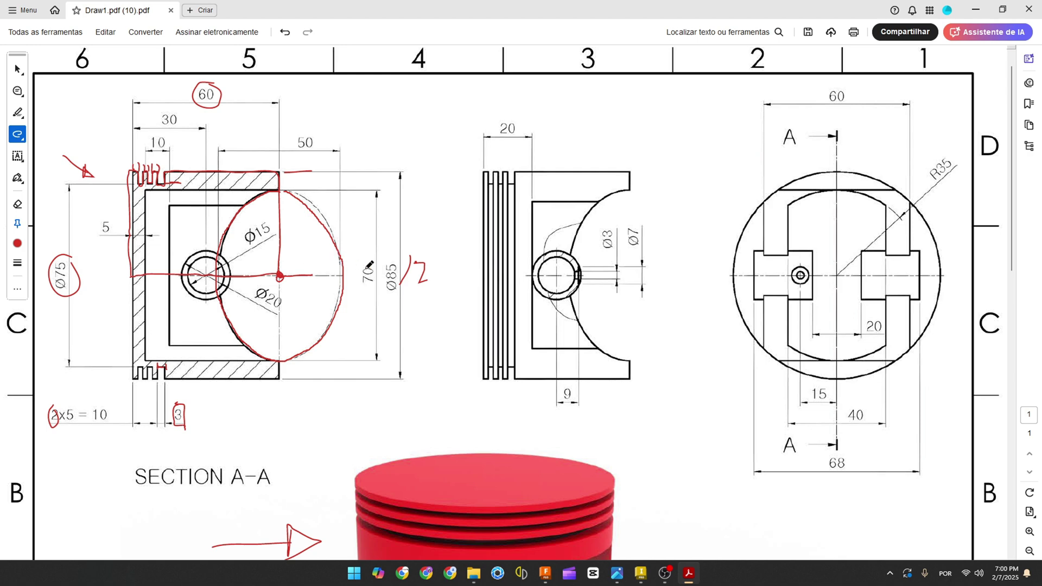
{"action": "mouse_move", "coordinate": [356, 266]}
{"action": "left_mouse_down"}
{"action": "mouse_move", "coordinate": [378, 261]}
{"action": "mouse_move", "coordinate": [378, 291]}
{"action": "mouse_move", "coordinate": [355, 267]}
{"action": "left_mouse_up"}
{"action": "mouse_move", "coordinate": [314, 152]}
{"action": "left_mouse_down"}
{"action": "mouse_move", "coordinate": [319, 133]}
{"action": "mouse_move", "coordinate": [293, 130]}
{"action": "left_mouse_up"}
Return to Fusion and sketch on the YZ plane an ellipse centred on the origin, 70 mm wide and 50 mm high
{"action": "left_click", "coordinate": [545, 574]}
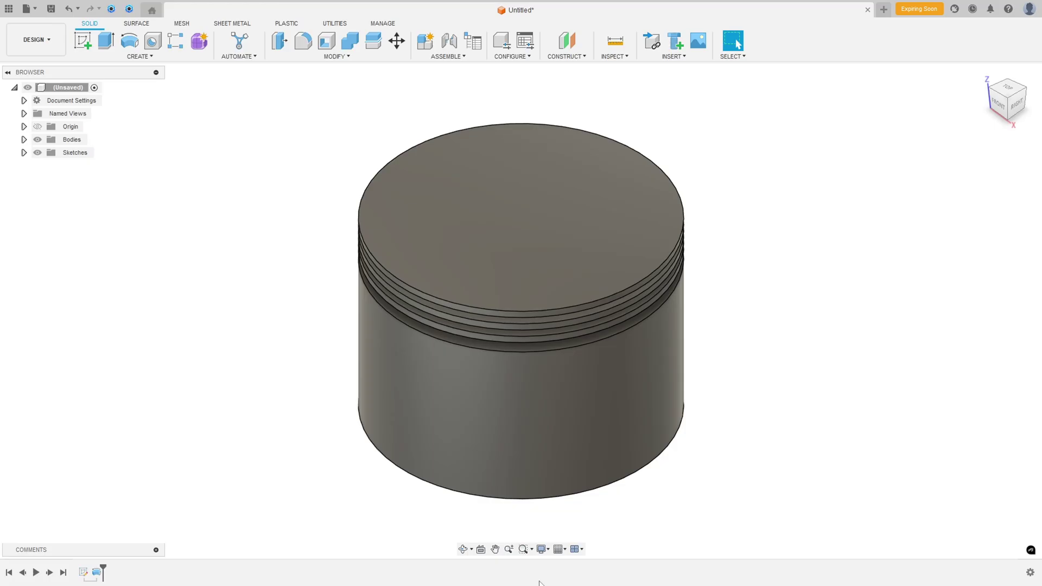
{"action": "left_click", "coordinate": [81, 44]}
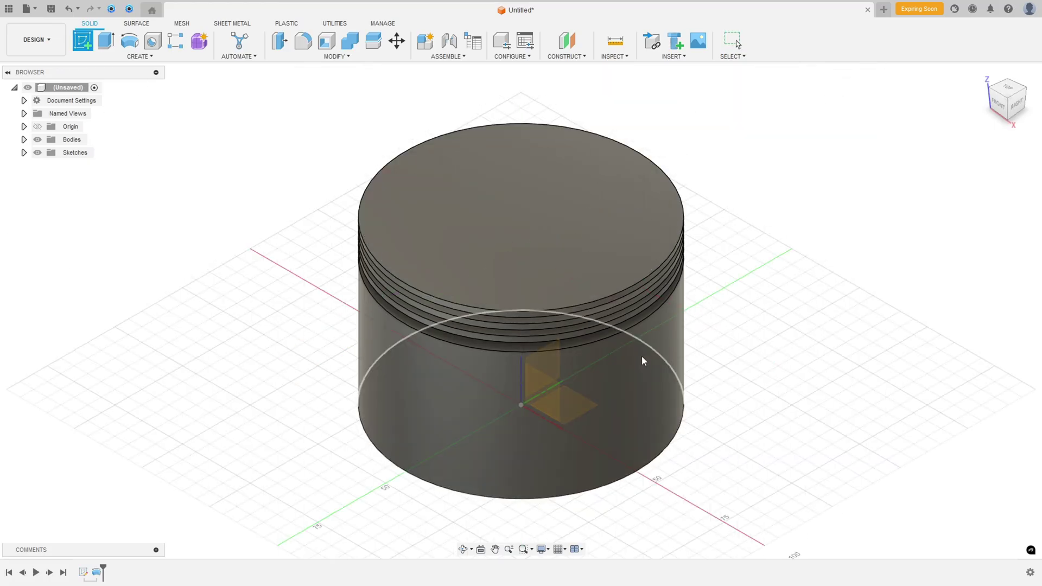
{"action": "left_click", "coordinate": [551, 358]}
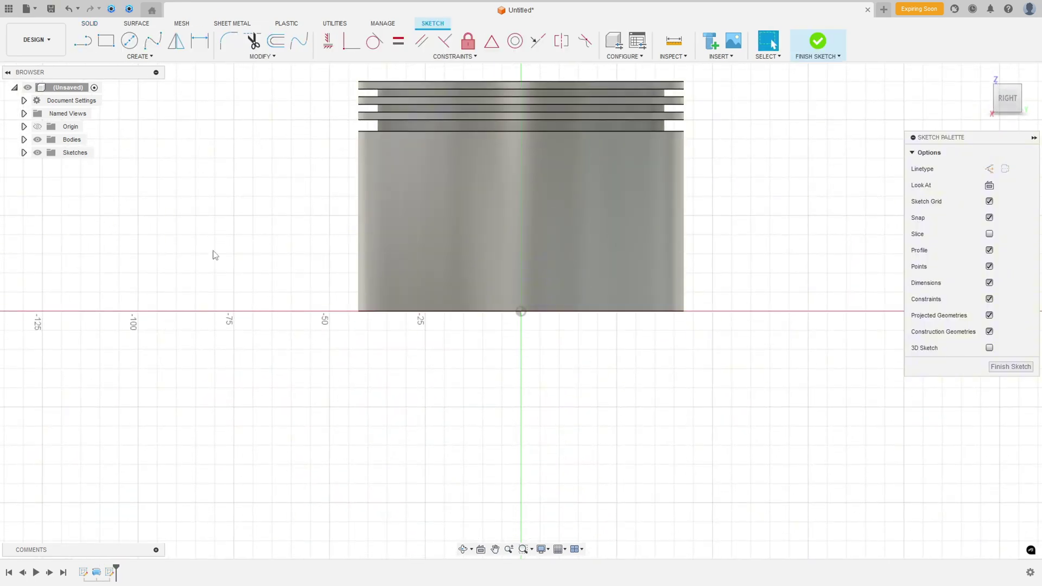
{"action": "left_click", "coordinate": [139, 56]}
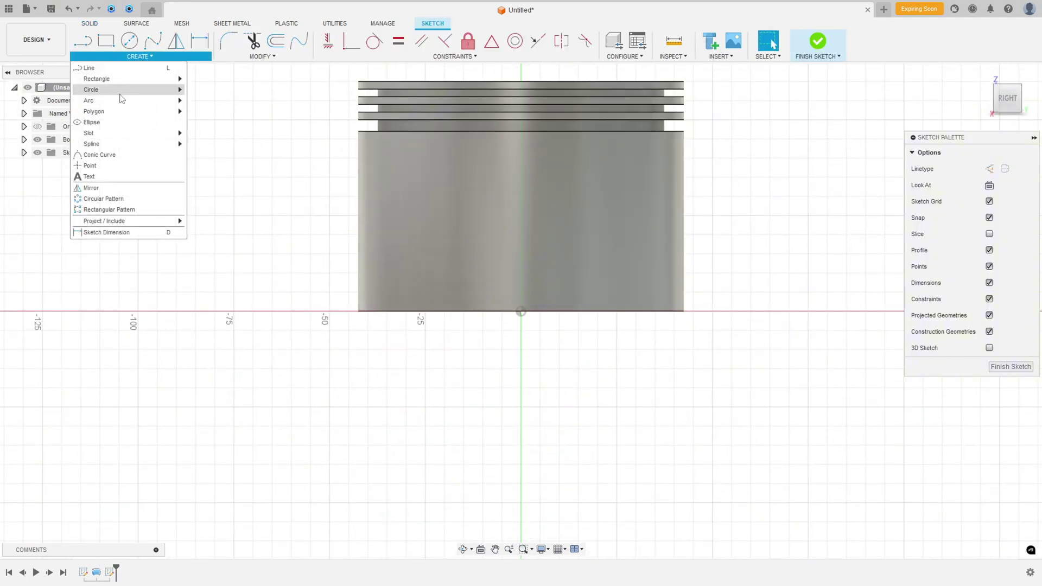
{"action": "left_click", "coordinate": [109, 123]}
{"action": "left_click", "coordinate": [521, 311]}
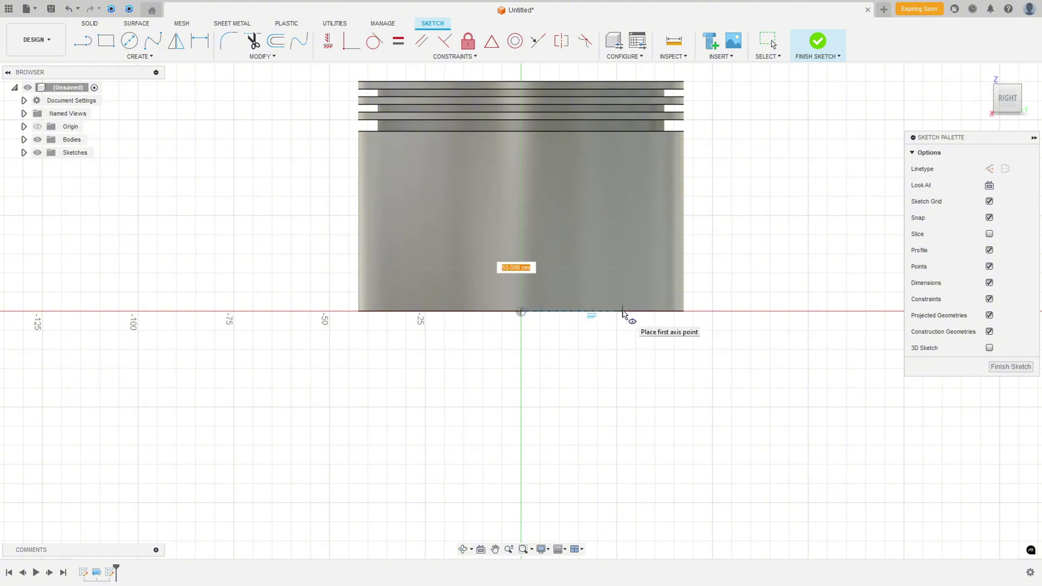
{"action": "type", "text": "70"}
{"action": "key", "text": "Tab"}
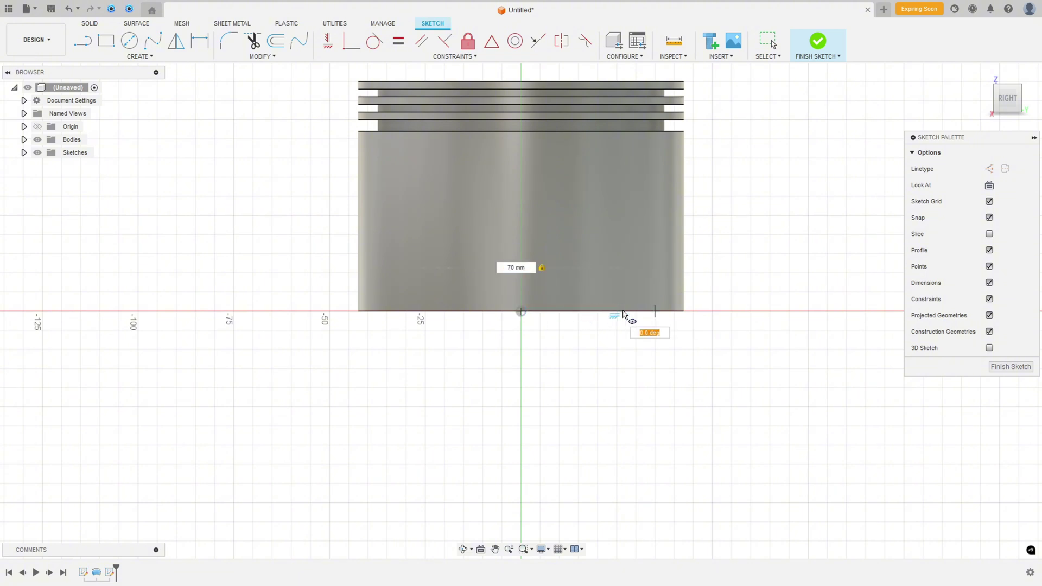
{"action": "left_click", "coordinate": [632, 317]}
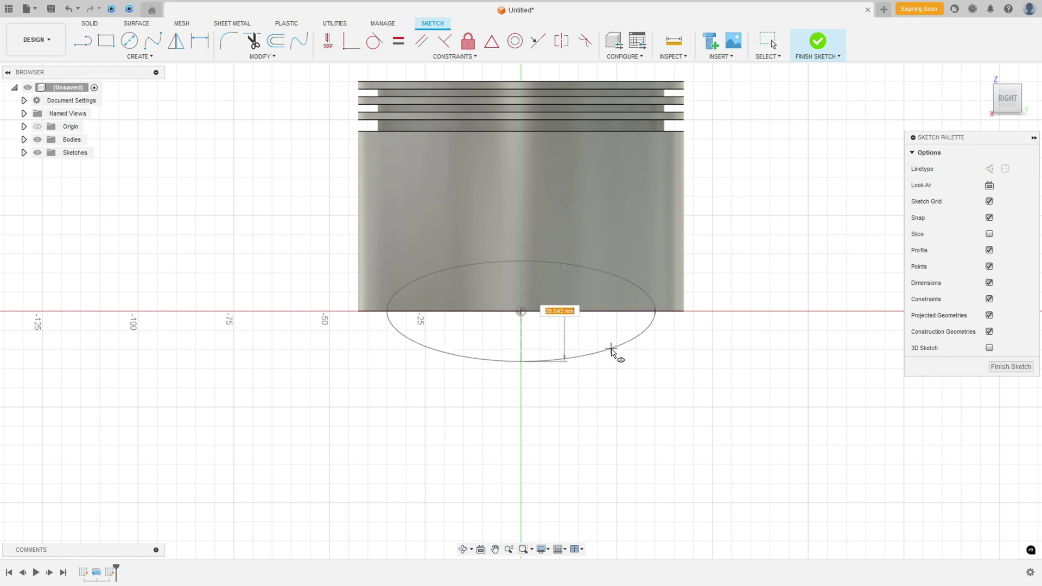
{"action": "type", "text": "50"}
{"action": "key", "text": "Return"}
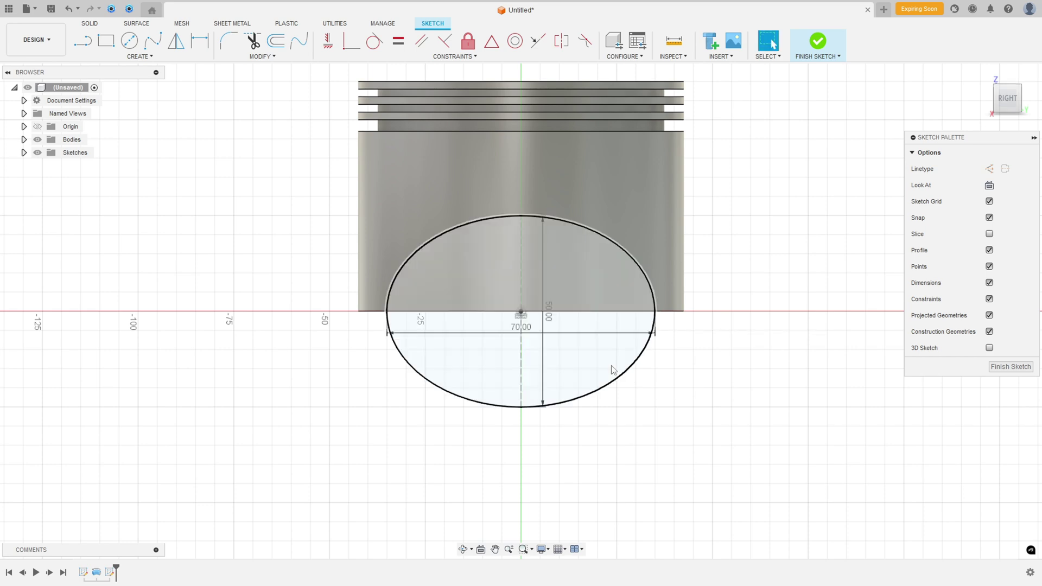
Hide the bodies and move the ellipse's 50 mm and 70 mm dimensions outside its outline
{"action": "left_click", "coordinate": [37, 140]}
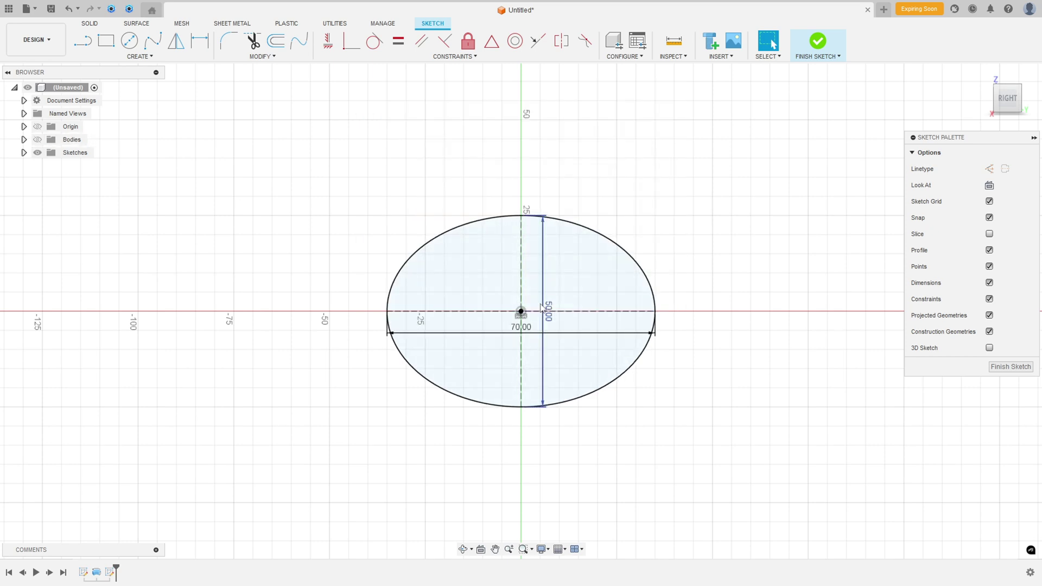
{"action": "left_click_drag", "start_coordinate": [550, 313], "coordinate": [748, 313]}
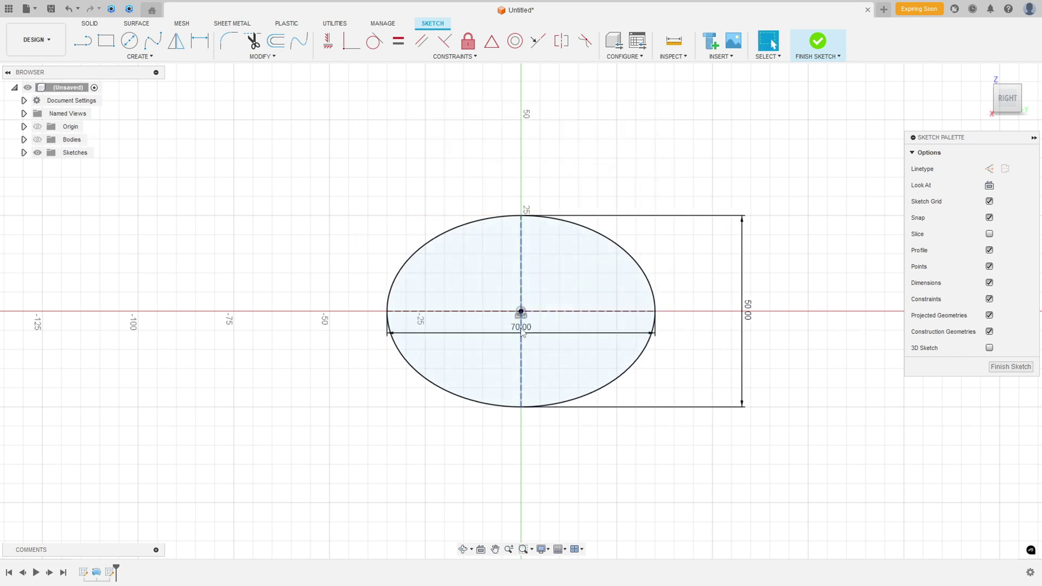
{"action": "left_click", "coordinate": [529, 332]}
{"action": "left_click_drag", "start_coordinate": [529, 333], "coordinate": [529, 477]}
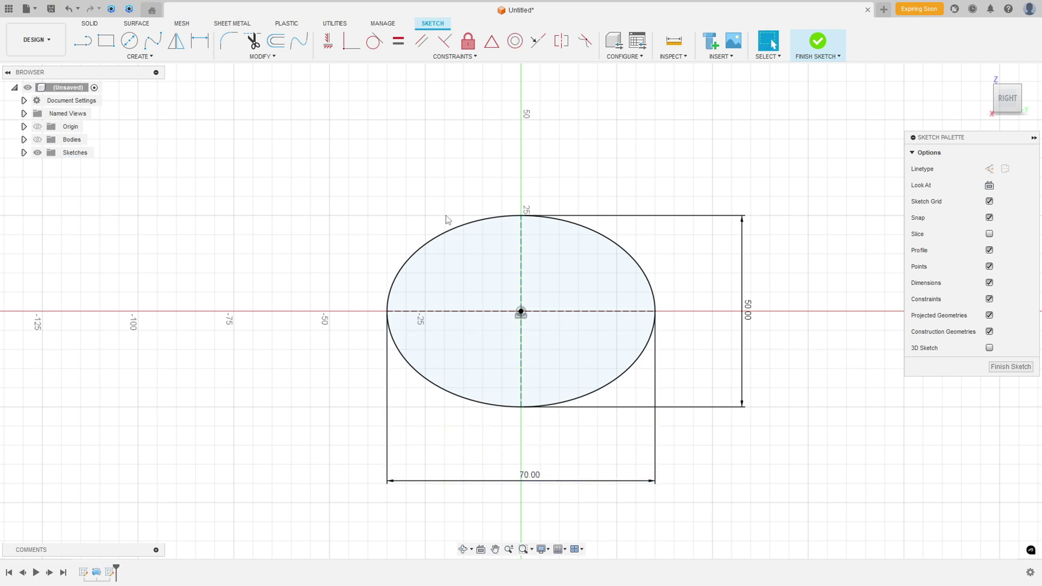
Show the bodies and extrude the ellipse as a symmetric cut with extent All through the piston skirt
{"action": "left_click", "coordinate": [817, 41]}
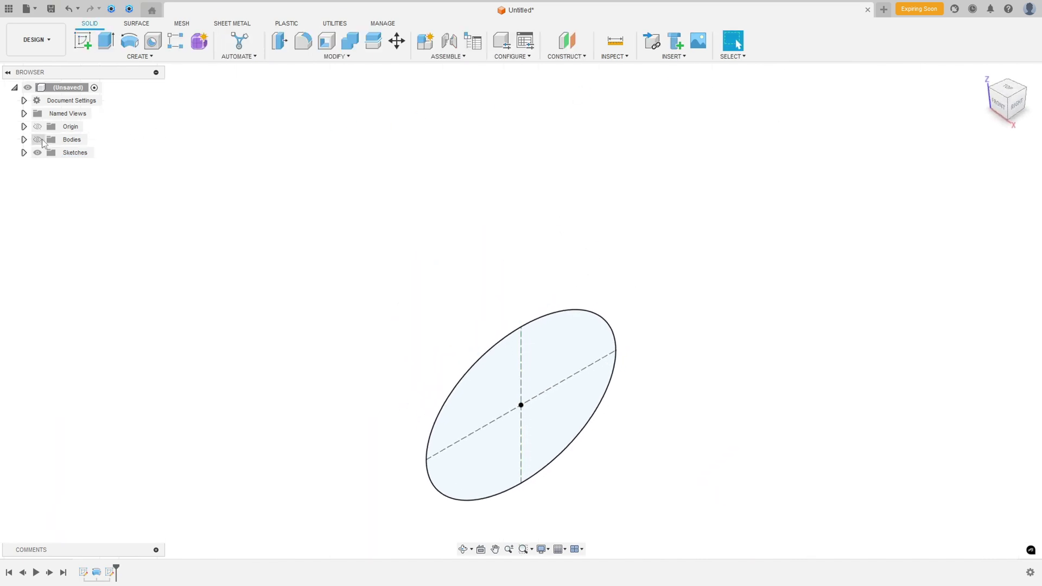
{"action": "left_click", "coordinate": [37, 139]}
{"action": "left_click", "coordinate": [106, 40]}
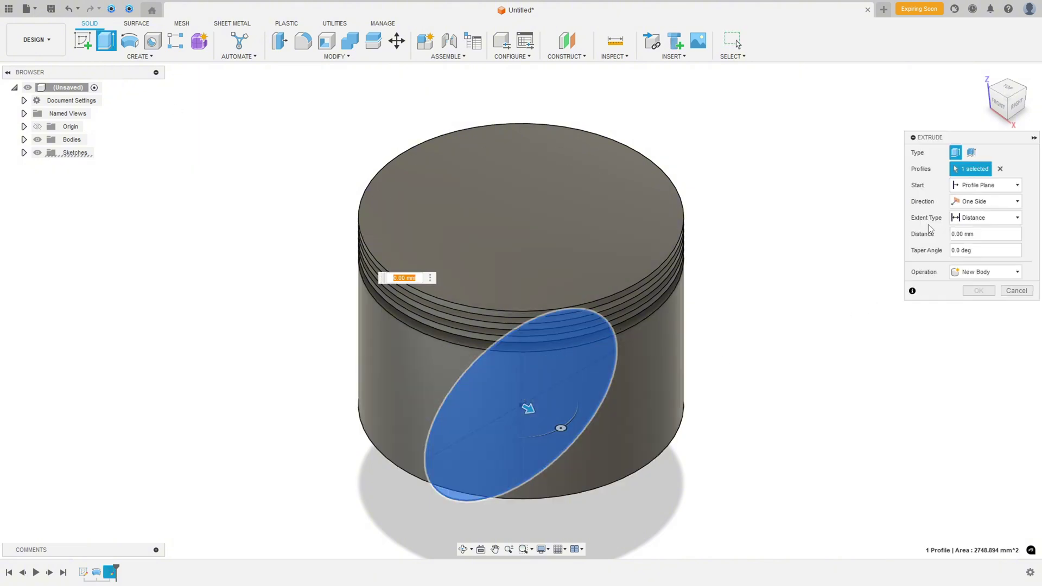
{"action": "left_click", "coordinate": [977, 225]}
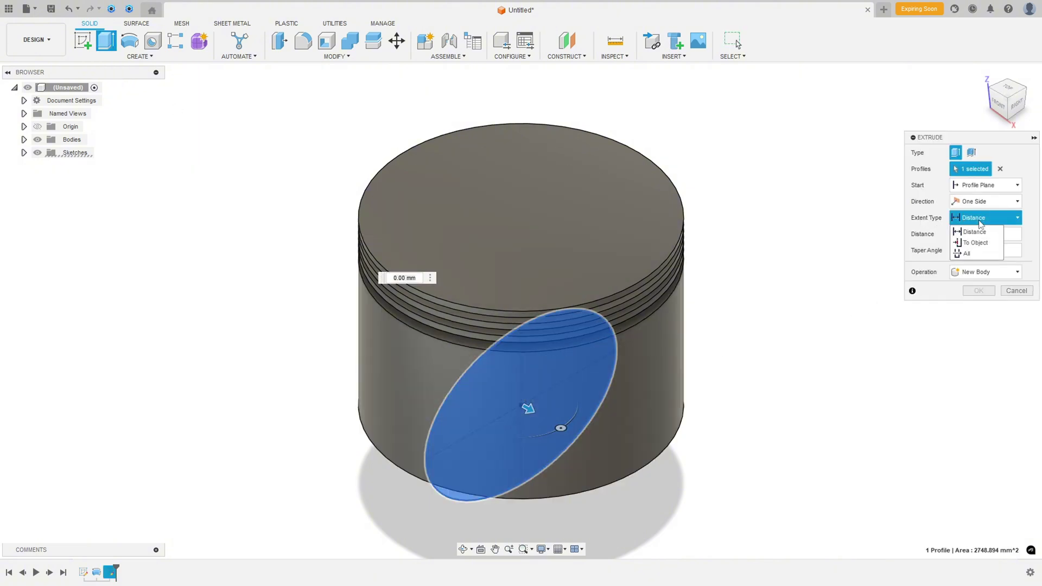
{"action": "left_click", "coordinate": [972, 254]}
{"action": "left_click", "coordinate": [978, 202]}
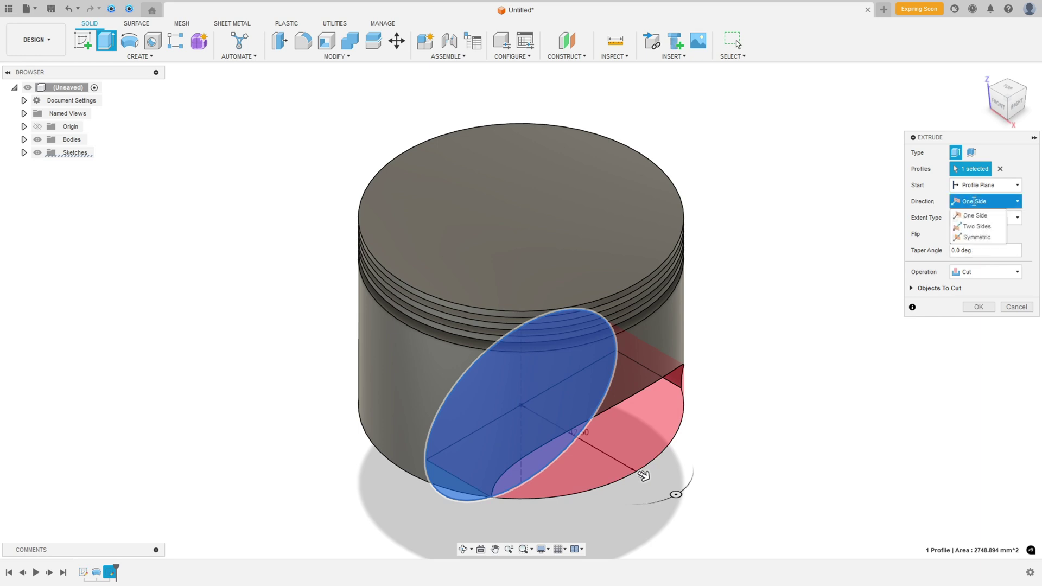
{"action": "left_click", "coordinate": [962, 237]}
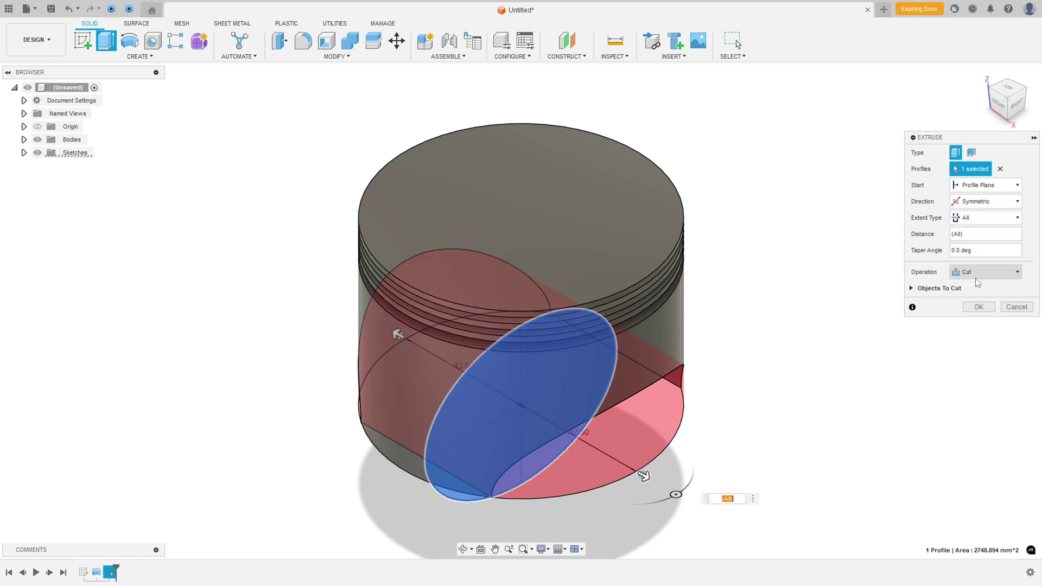
{"action": "left_click", "coordinate": [978, 307]}
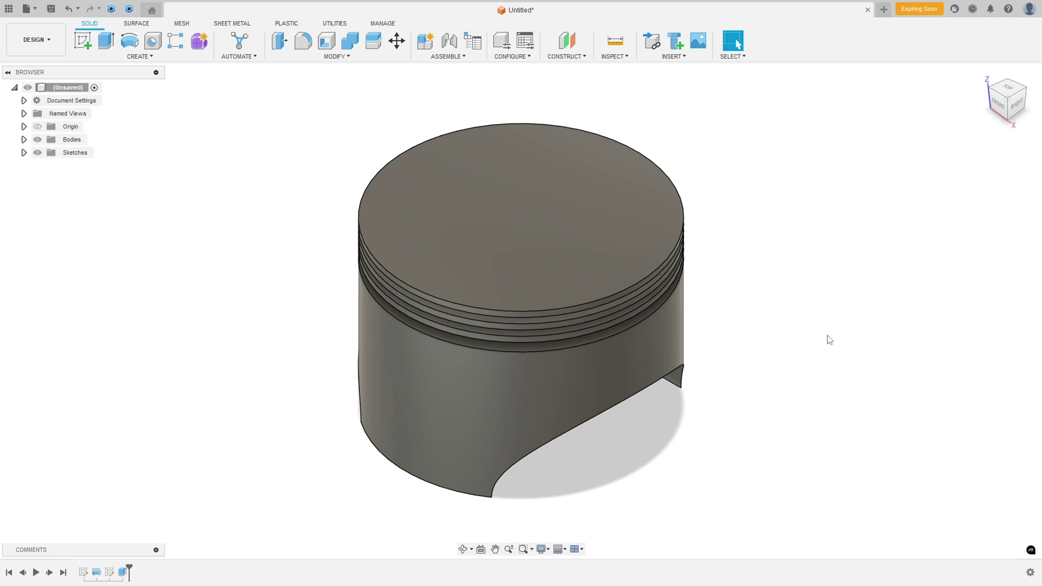
{"action": "middle_click_drag", "start_coordinate": [829, 340], "coordinate": [785, 290], "text": "shift"}
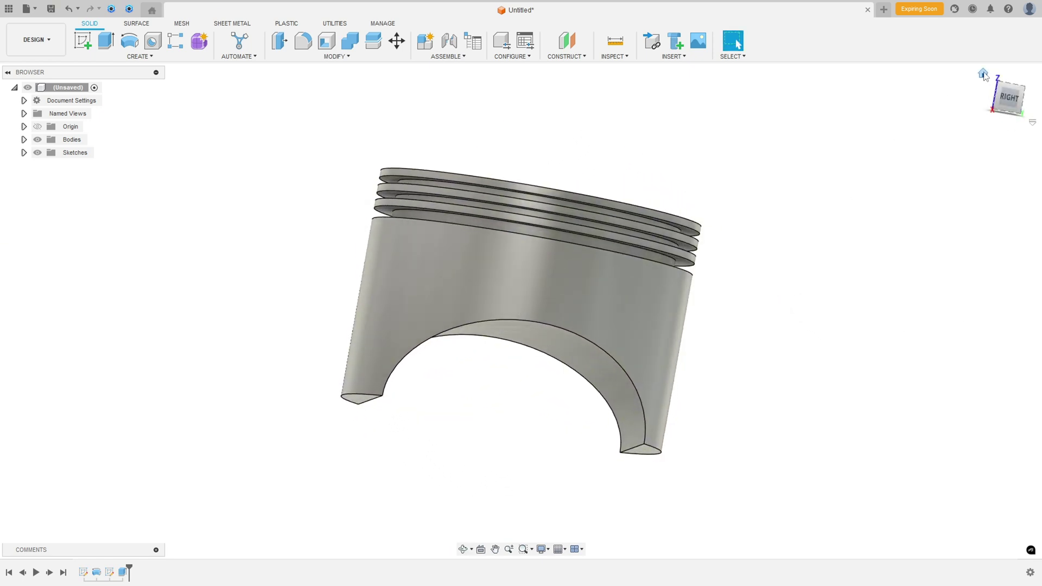
{"action": "left_click", "coordinate": [984, 75]}
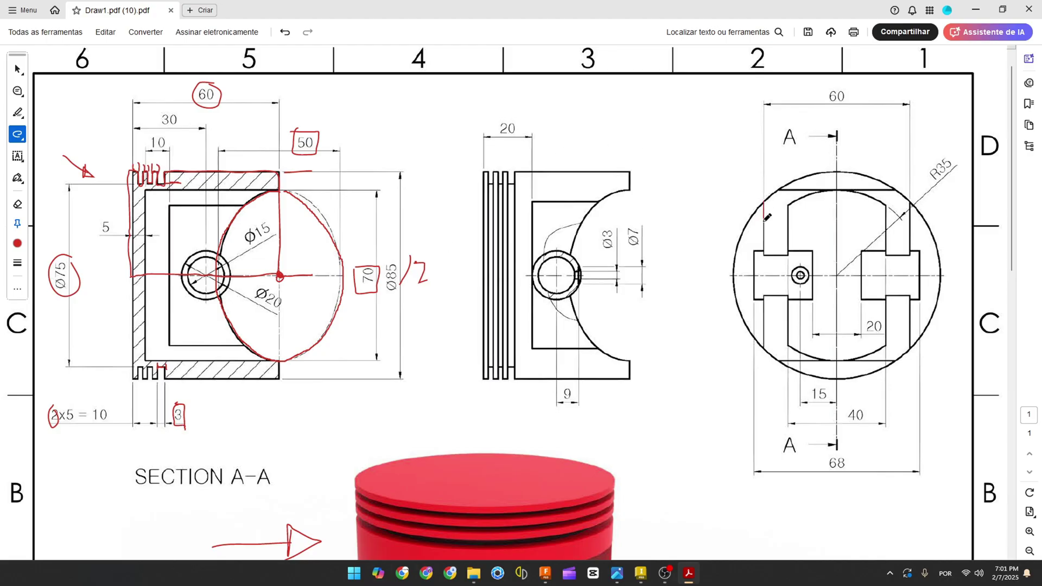
In the PDF drawing, outline in red the two side segments of the end view and mark the side recess on the rendered piston
{"action": "mouse_move", "coordinate": [765, 219]}
{"action": "left_mouse_down"}
{"action": "mouse_move", "coordinate": [762, 348]}
{"action": "mouse_move", "coordinate": [731, 282]}
{"action": "mouse_move", "coordinate": [731, 248]}
{"action": "mouse_move", "coordinate": [764, 197]}
{"action": "left_mouse_up"}
{"action": "scroll", "coordinate": [646, 330], "scroll_direction": "down", "scroll_amount": 1}
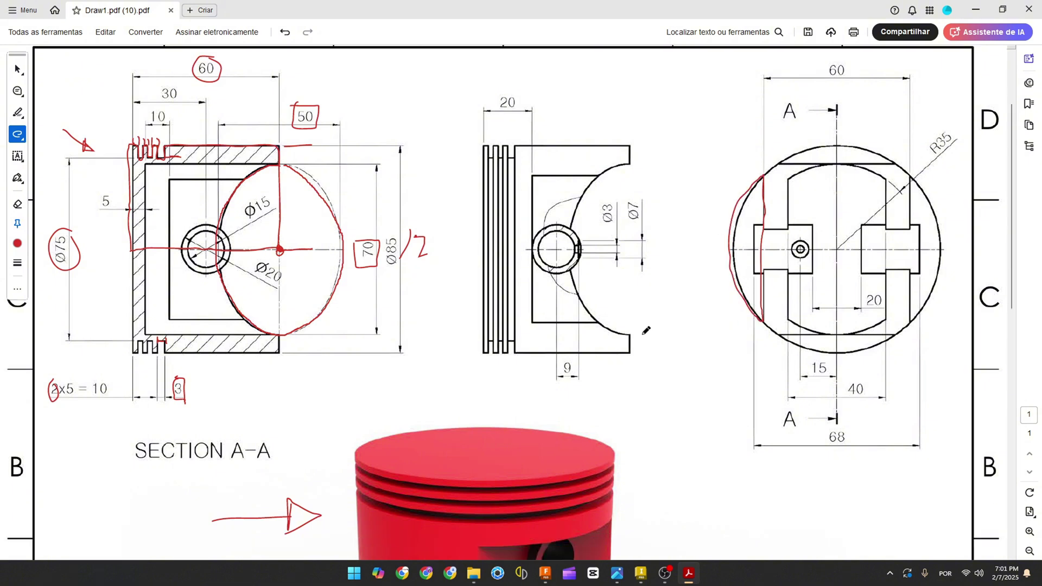
{"action": "scroll", "coordinate": [646, 330], "scroll_direction": "down", "scroll_amount": 3}
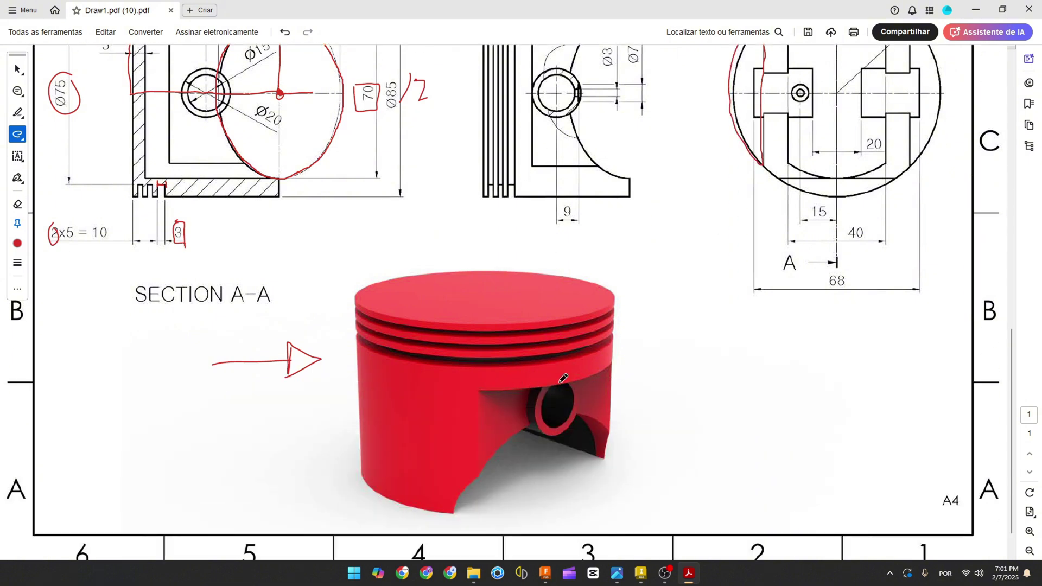
{"action": "mouse_move", "coordinate": [613, 406]}
{"action": "left_mouse_down"}
{"action": "mouse_move", "coordinate": [543, 424]}
{"action": "mouse_move", "coordinate": [678, 398]}
{"action": "mouse_move", "coordinate": [521, 402]}
{"action": "mouse_move", "coordinate": [668, 393]}
{"action": "left_mouse_up"}
{"action": "scroll", "coordinate": [724, 289], "scroll_direction": "up", "scroll_amount": 1}
{"action": "scroll", "coordinate": [724, 289], "scroll_direction": "up", "scroll_amount": 1}
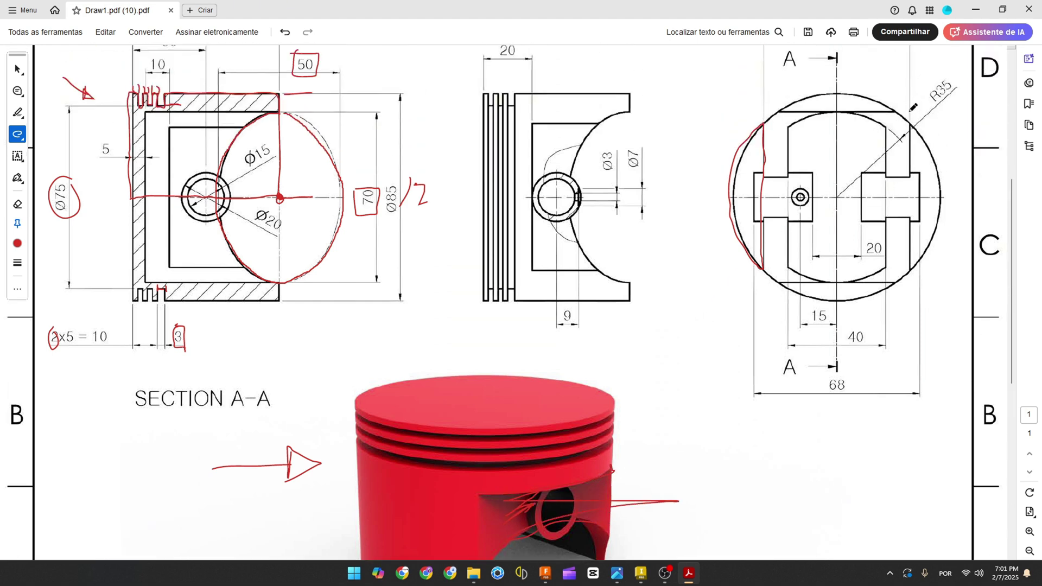
{"action": "mouse_move", "coordinate": [910, 112]}
{"action": "left_mouse_down"}
{"action": "mouse_move", "coordinate": [910, 268]}
{"action": "mouse_move", "coordinate": [934, 213]}
{"action": "mouse_move", "coordinate": [928, 125]}
{"action": "mouse_move", "coordinate": [910, 112]}
{"action": "left_mouse_up"}
{"action": "scroll", "coordinate": [907, 117], "scroll_direction": "up", "scroll_amount": 1}
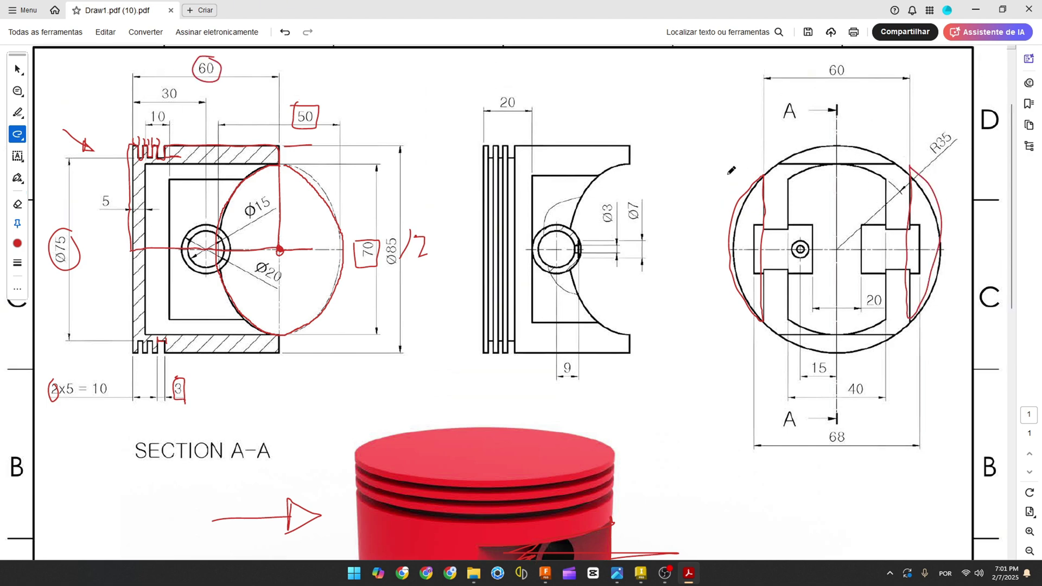
Mark the end view with an arrow, retrace its two vertical chords, and highlight the Ø85 and 60 dimensions in red
{"action": "mouse_move", "coordinate": [718, 162]}
{"action": "left_mouse_down"}
{"action": "mouse_move", "coordinate": [739, 182]}
{"action": "mouse_move", "coordinate": [743, 175]}
{"action": "mouse_move", "coordinate": [737, 189]}
{"action": "left_mouse_up"}
{"action": "left_click_drag", "start_coordinate": [386, 231], "coordinate": [397, 266]}
{"action": "left_click_drag", "start_coordinate": [766, 176], "coordinate": [760, 317]}
{"action": "left_click_drag", "start_coordinate": [914, 168], "coordinate": [901, 329]}
{"action": "mouse_move", "coordinate": [849, 54]}
{"action": "left_mouse_down"}
{"action": "mouse_move", "coordinate": [823, 64]}
{"action": "mouse_move", "coordinate": [837, 85]}
{"action": "mouse_move", "coordinate": [853, 63]}
{"action": "left_mouse_up"}
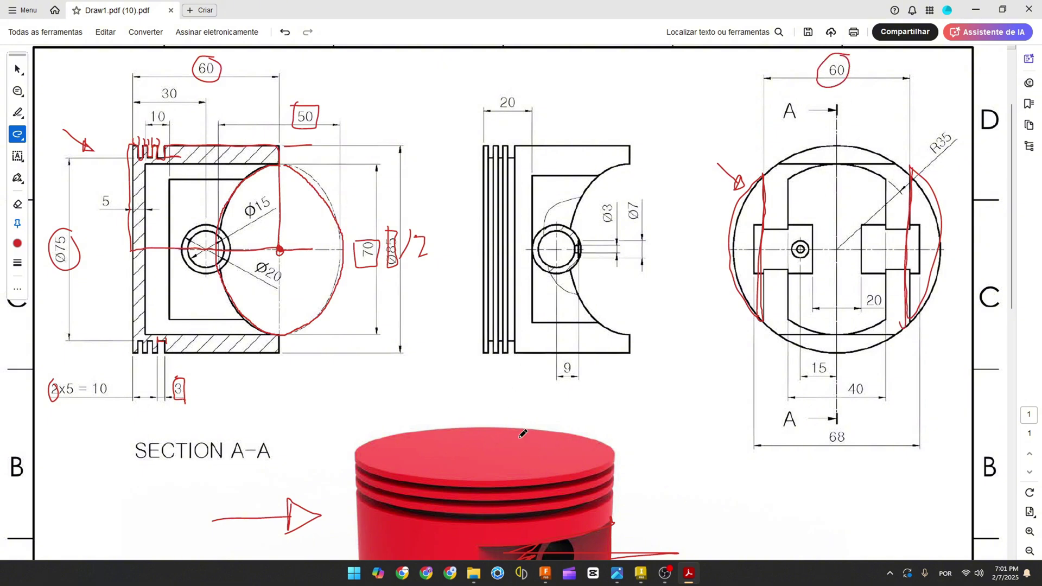
Return to Fusion and sketch on the XY plane an 85 mm circle centred on the origin, with its dimension moved outside the outline
{"action": "left_click", "coordinate": [545, 572]}
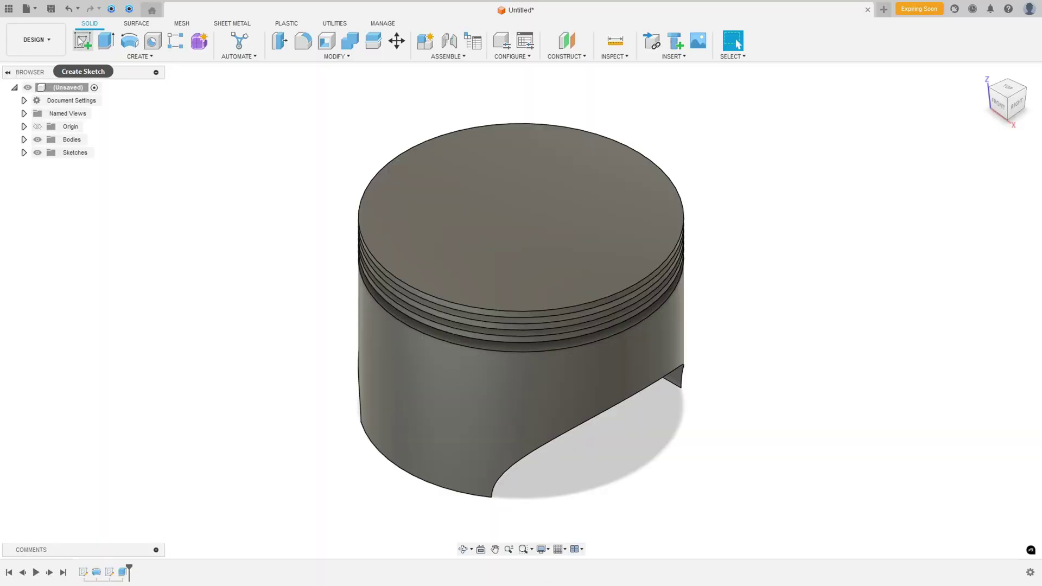
{"action": "left_click", "coordinate": [81, 41]}
{"action": "mouse_move", "coordinate": [428, 187]}
{"action": "middle_mouse_down", "text": "shift"}
{"action": "mouse_move", "coordinate": [415, 181]}
{"action": "mouse_move", "coordinate": [451, 179]}
{"action": "middle_mouse_up", "text": "shift"}
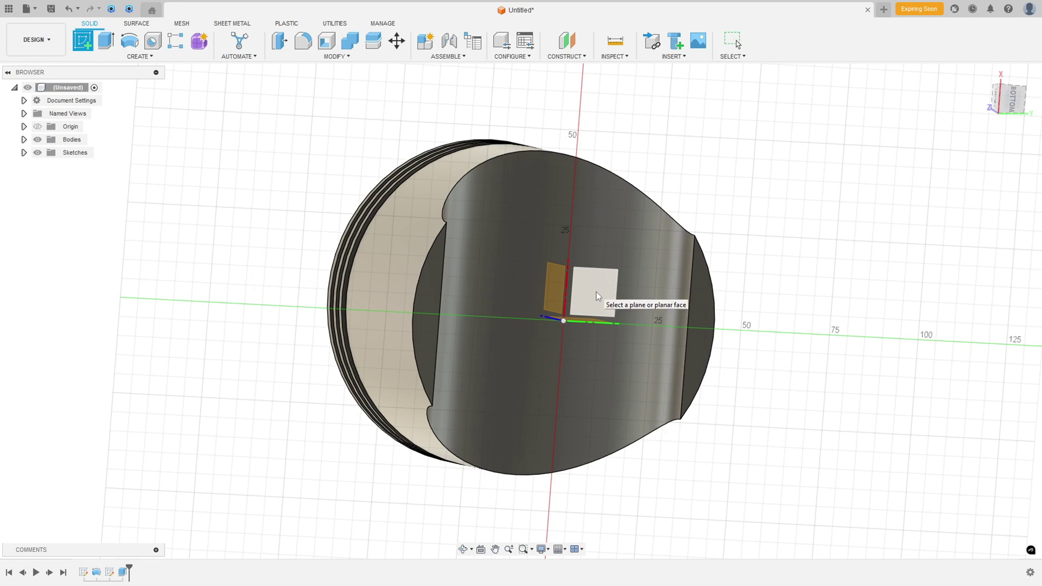
{"action": "left_click", "coordinate": [596, 291]}
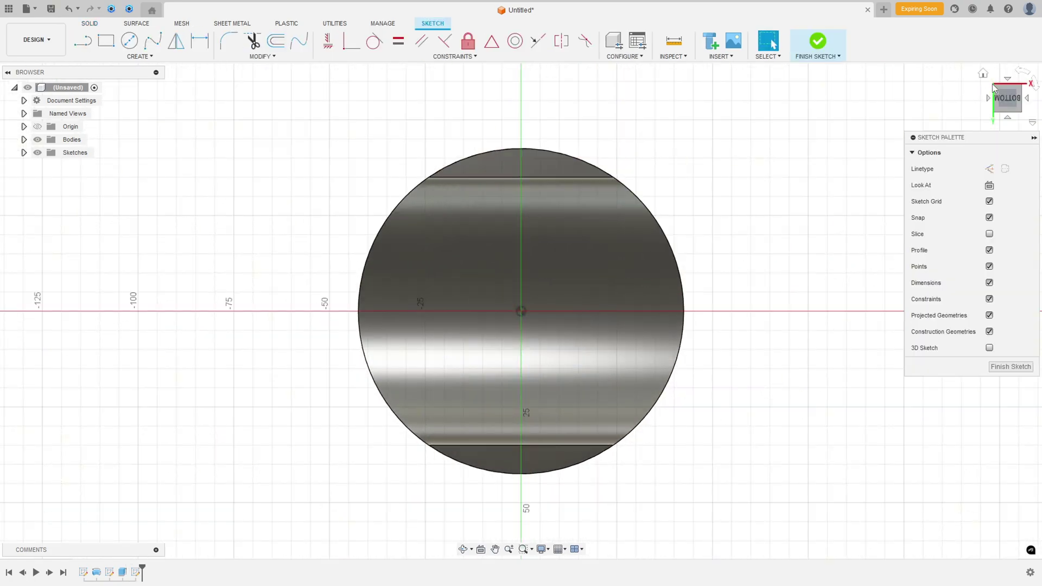
{"action": "left_click", "coordinate": [1023, 72]}
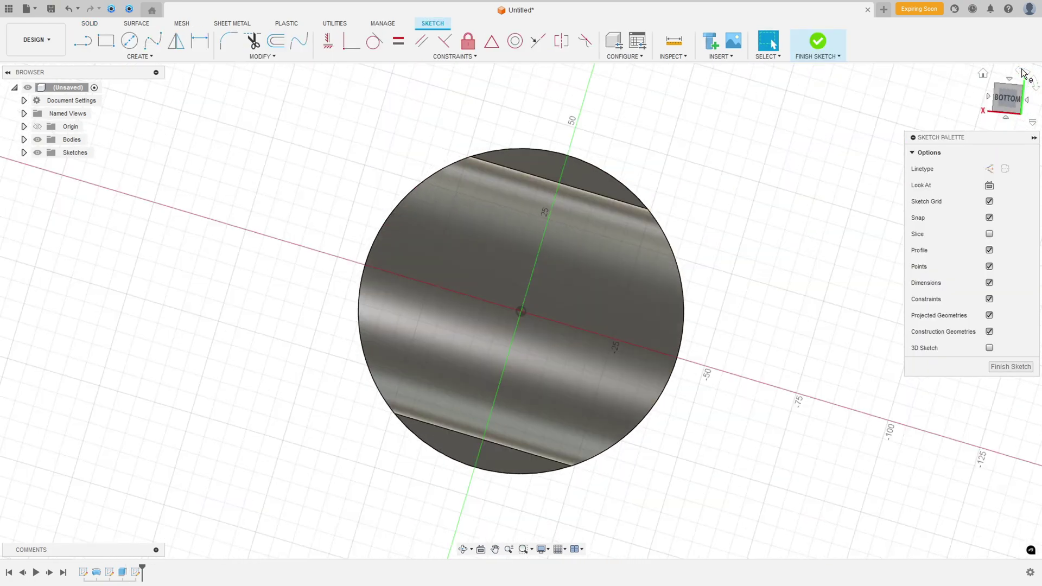
{"action": "left_click", "coordinate": [129, 40]}
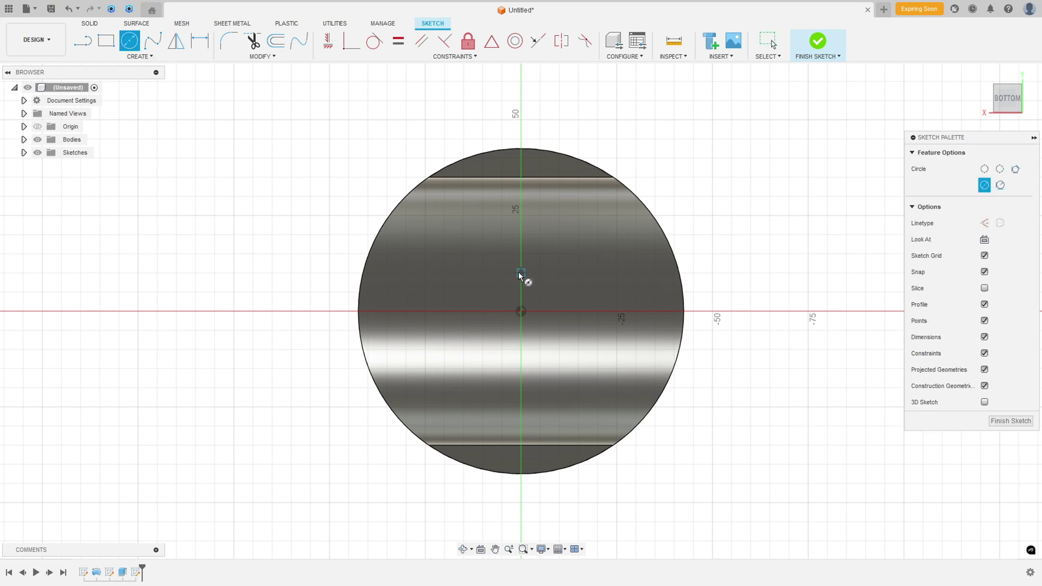
{"action": "left_click", "coordinate": [521, 311]}
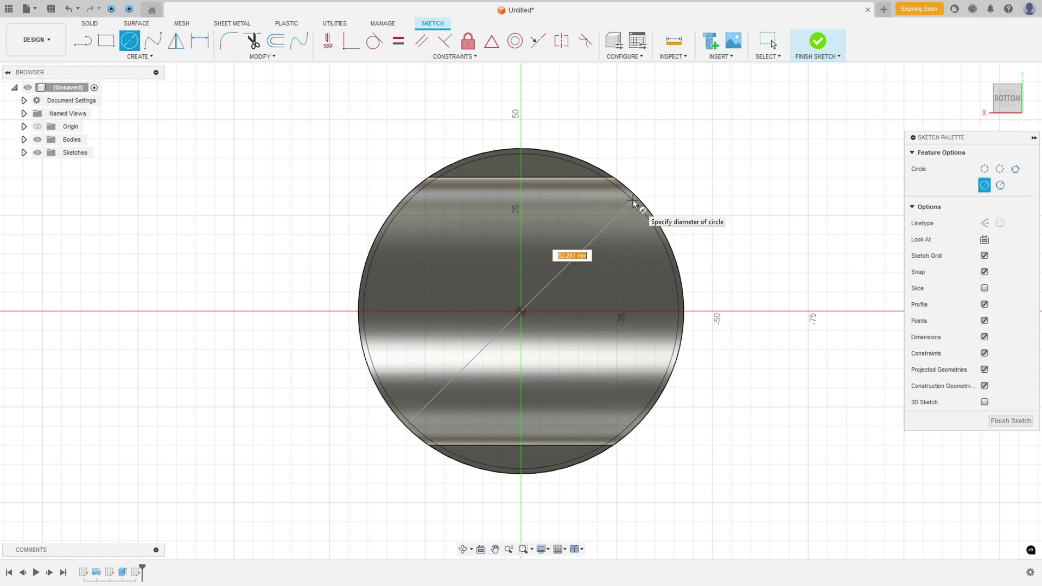
{"action": "type", "text": "85"}
{"action": "key", "text": "Tab"}
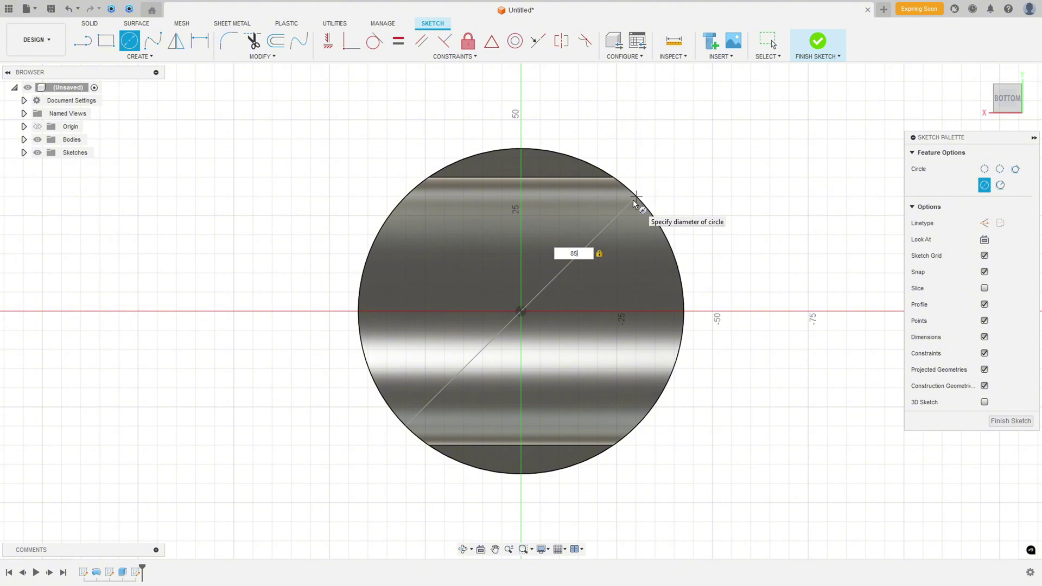
{"action": "key", "text": "Return"}
{"action": "left_click_drag", "start_coordinate": [569, 260], "coordinate": [718, 199]}
Draw two parallel vertical chords across the 85 mm circle, one on each side of the origin, about 60 mm apart
{"action": "left_click", "coordinate": [83, 41]}
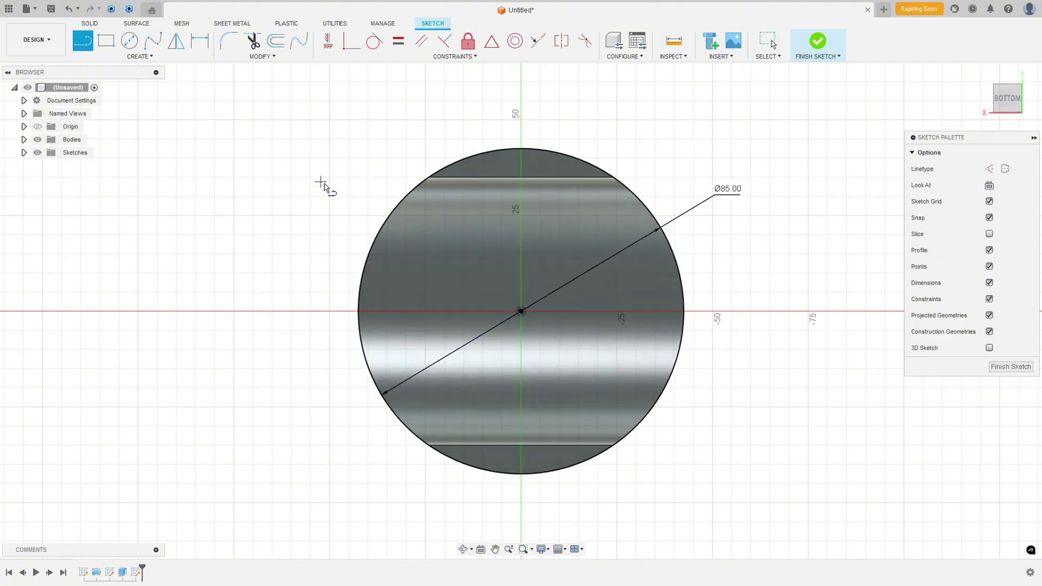
{"action": "left_click", "coordinate": [405, 197]}
{"action": "double_click", "coordinate": [407, 429]}
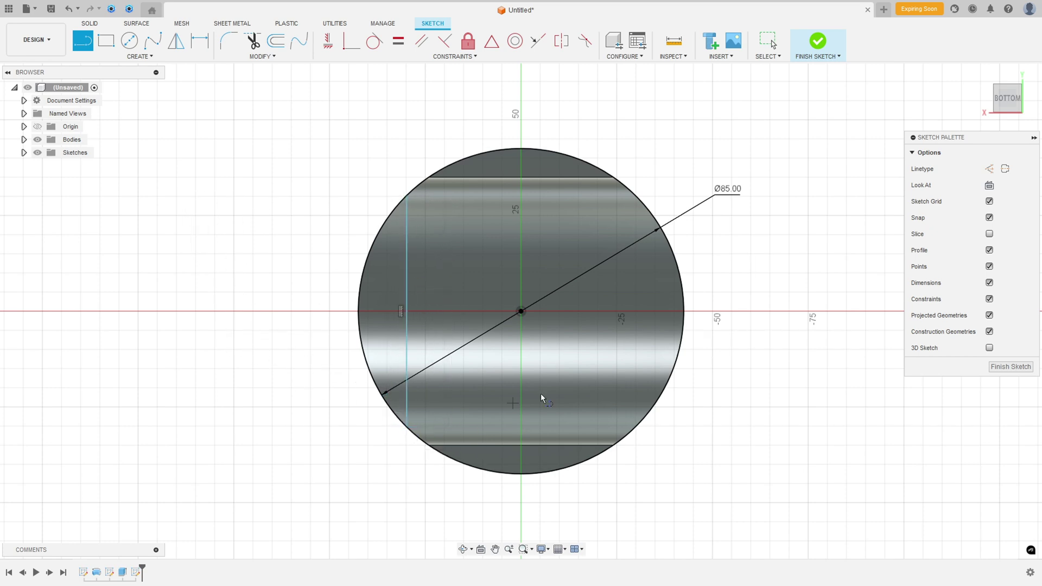
{"action": "left_click", "coordinate": [636, 194]}
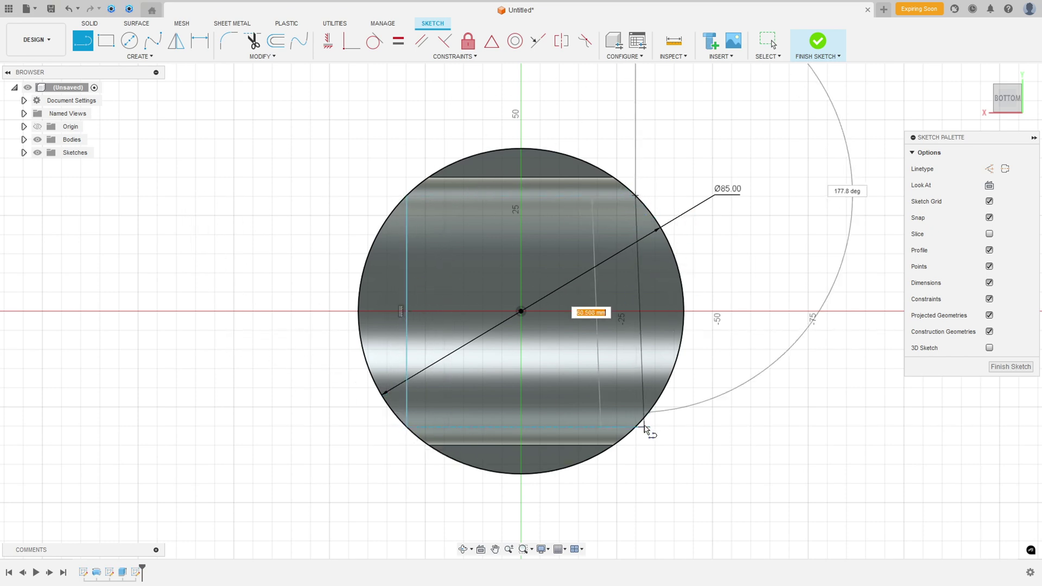
{"action": "double_click", "coordinate": [643, 431]}
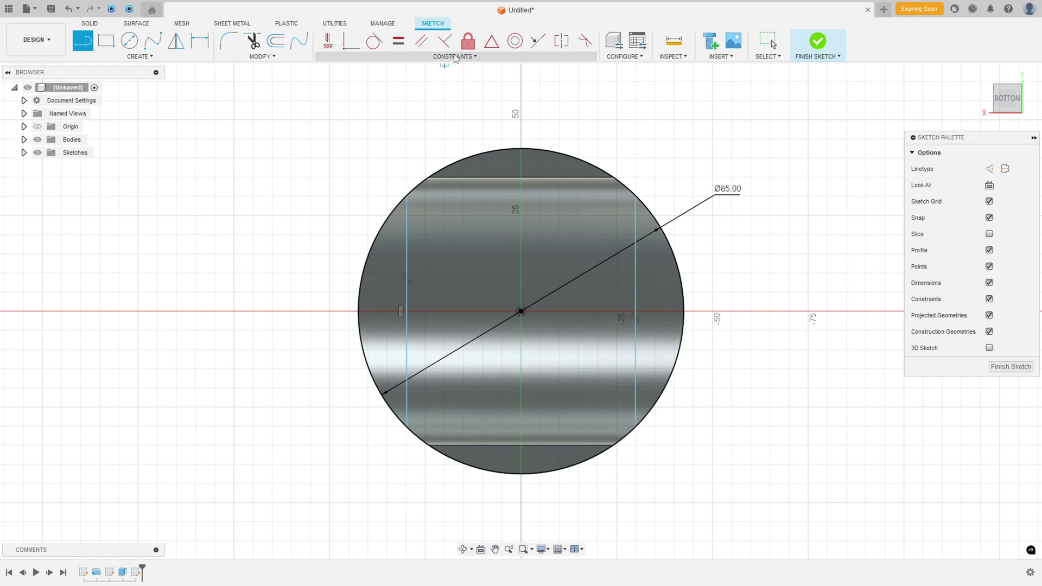
Hide the bodies and align the upper endpoints of the two chords with a Horizontal/Vertical constraint
{"action": "left_click", "coordinate": [37, 140]}
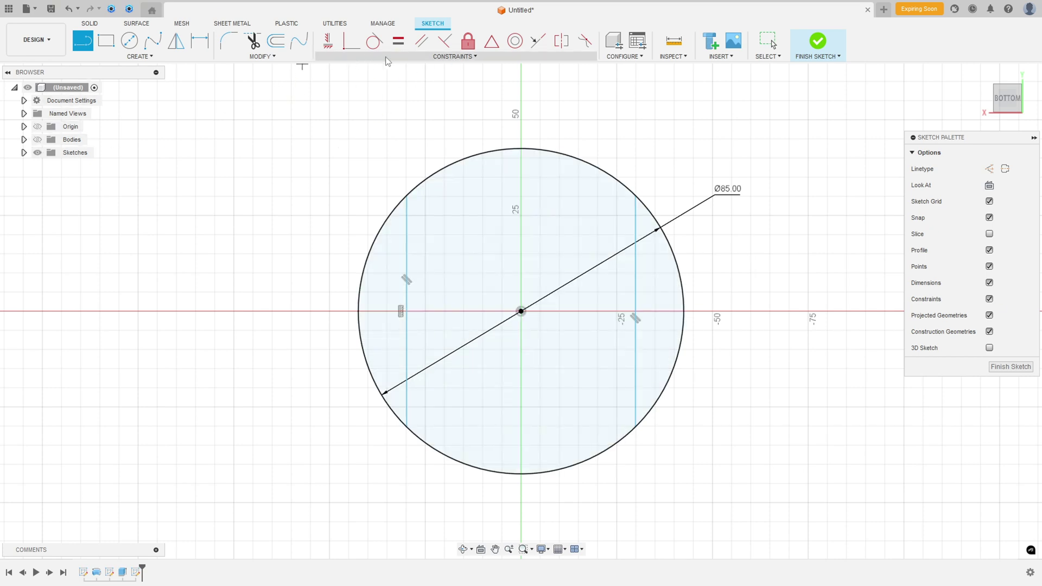
{"action": "left_click", "coordinate": [328, 42]}
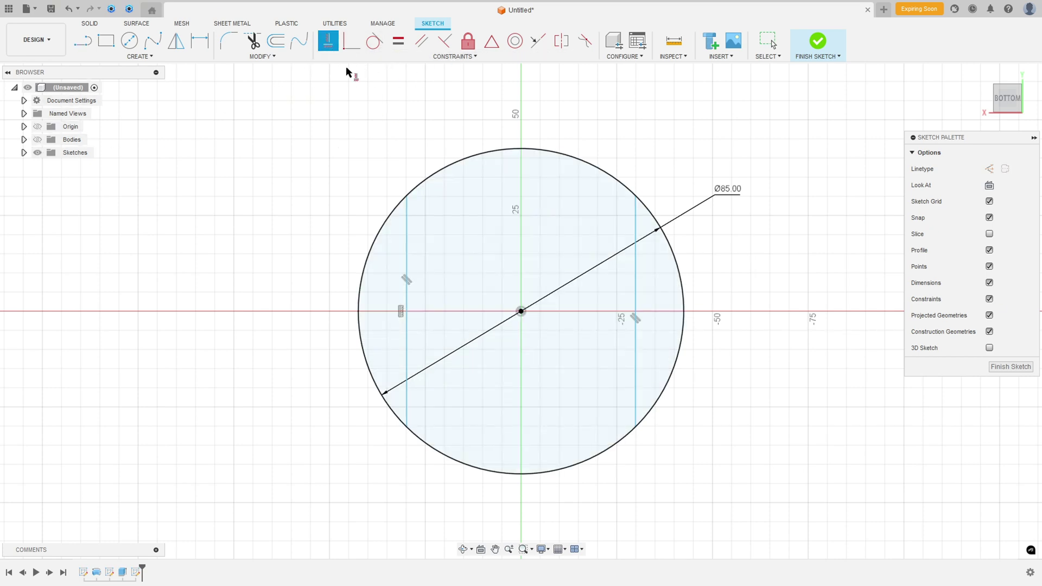
{"action": "left_click", "coordinate": [407, 196]}
{"action": "left_click", "coordinate": [636, 199]}
Dimension the distance between the two vertical chords as 60 mm, placing the dimension below the circle
{"action": "key", "text": "d"}
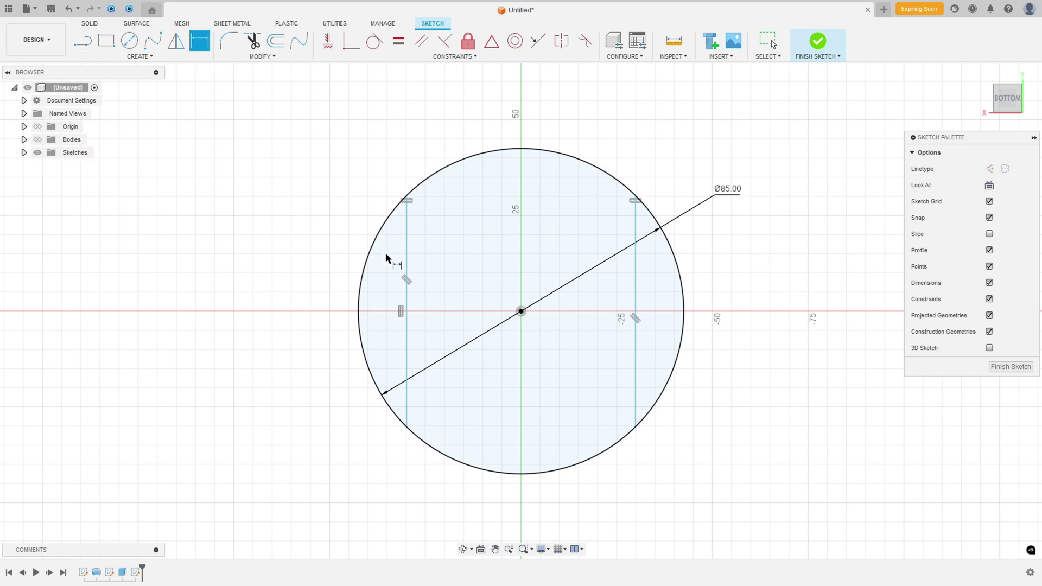
{"action": "left_click", "coordinate": [407, 282]}
{"action": "left_click", "coordinate": [637, 303]}
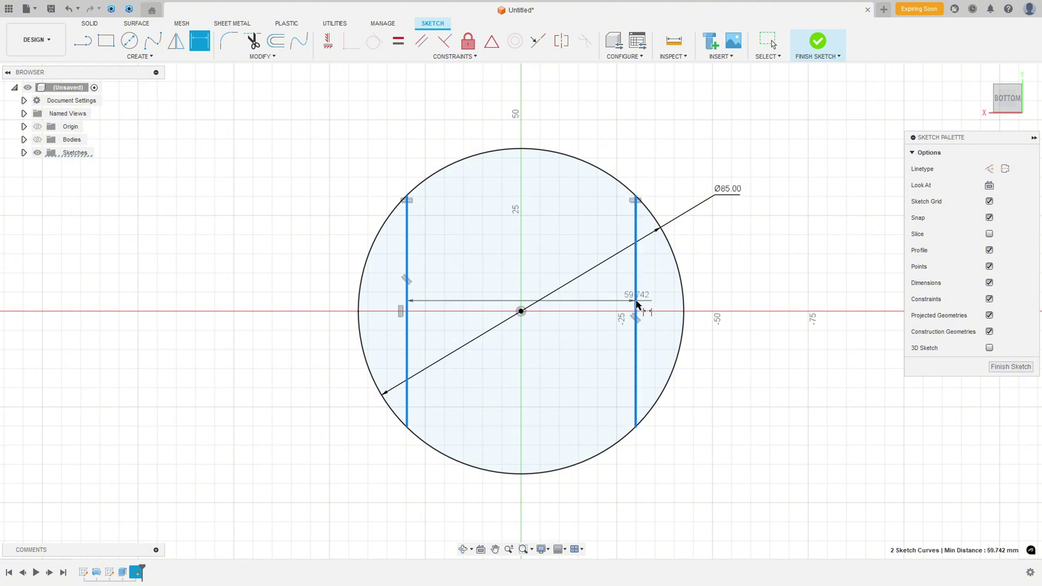
{"action": "left_click", "coordinate": [525, 519]}
{"action": "type", "text": "60"}
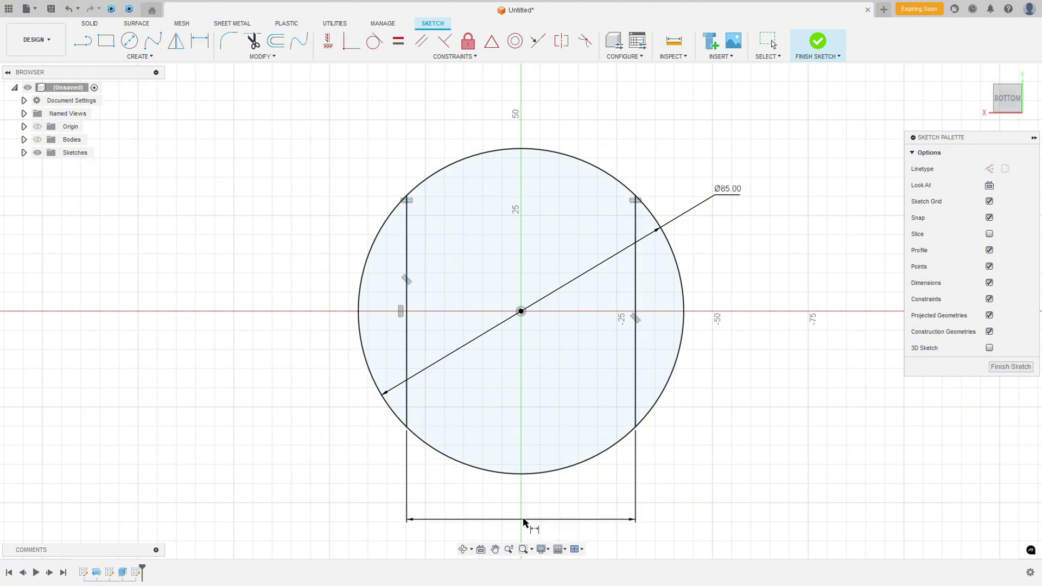
{"action": "key", "text": "Return"}
{"action": "key", "text": "Escape"}
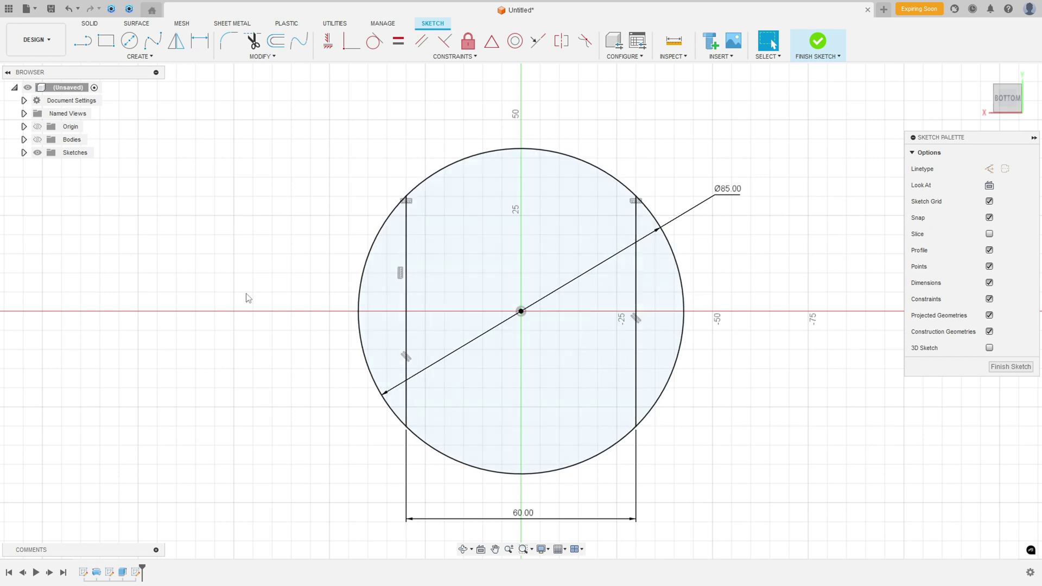
Show the bodies, finish the sketch, and start an Extrude with the two circle segments outside the vertical chords as profiles
{"action": "left_click", "coordinate": [37, 139]}
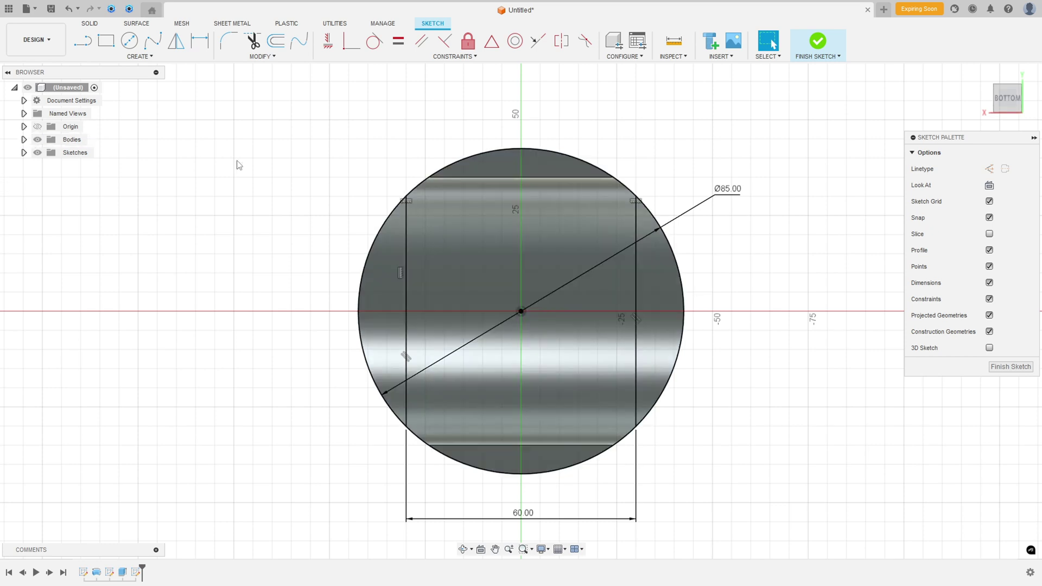
{"action": "left_click", "coordinate": [817, 40]}
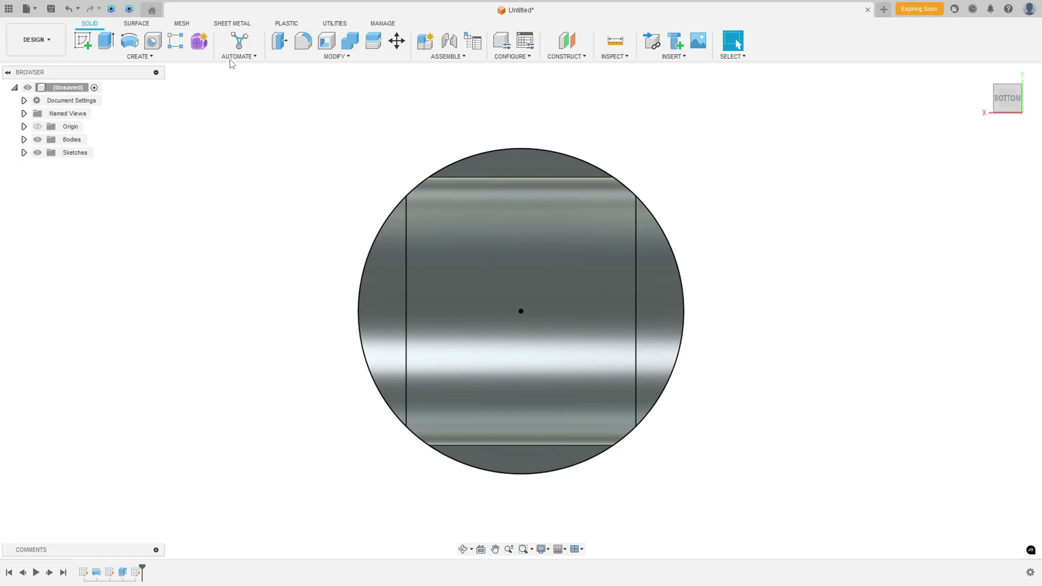
{"action": "left_click", "coordinate": [105, 41]}
{"action": "left_click", "coordinate": [386, 313]}
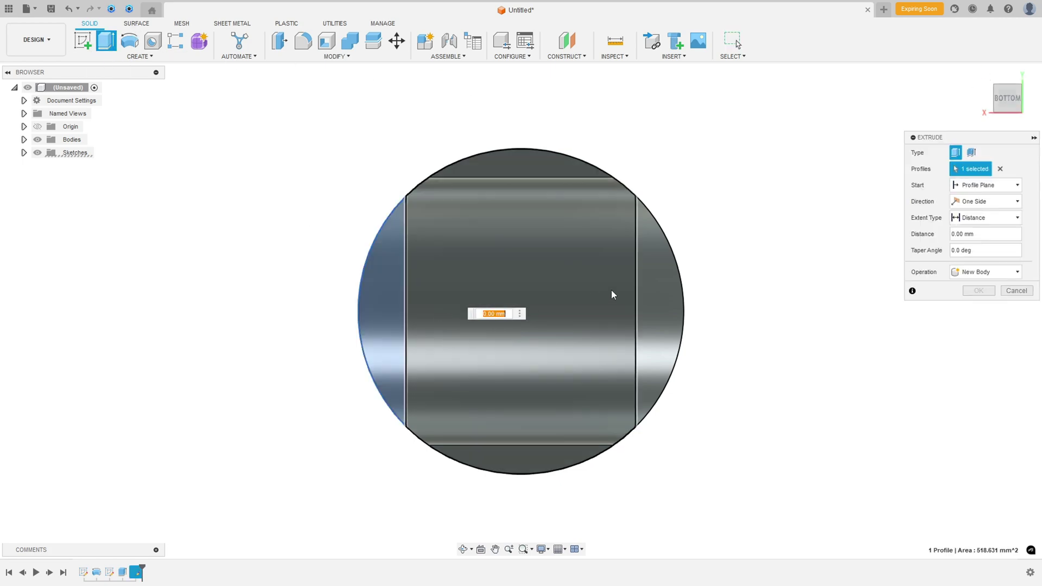
{"action": "left_click", "coordinate": [659, 304]}
{"action": "middle_click_drag", "start_coordinate": [593, 286], "coordinate": [665, 375], "text": "shift"}
{"action": "middle_click_drag", "start_coordinate": [421, 287], "coordinate": [810, 279], "text": "shift"}
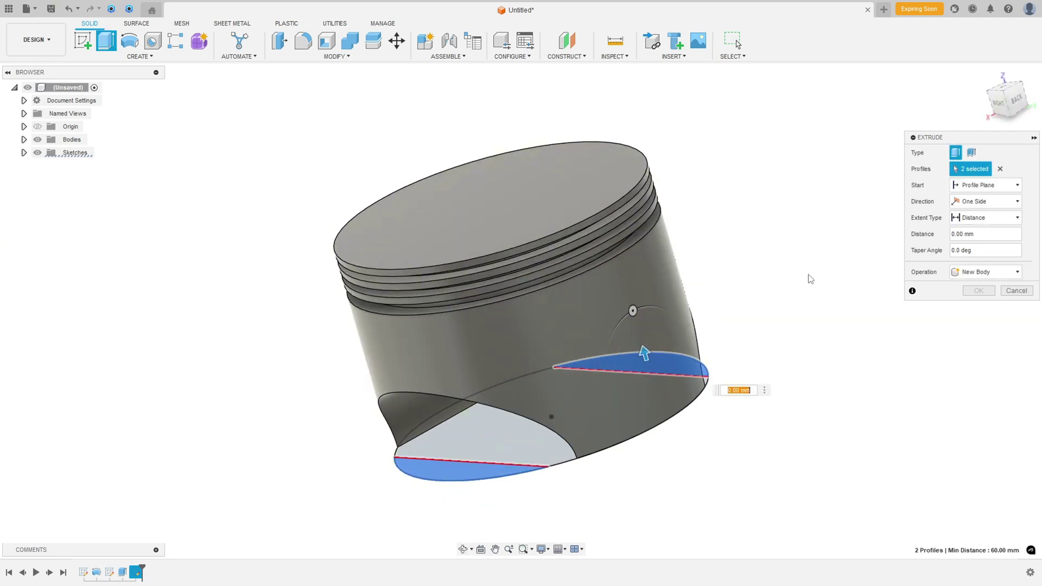
Switch to the PDF drawing, mark the 20 mm dimension in the middle view, and note 40 as the recess depth
{"action": "key", "text": "alt+Tab"}
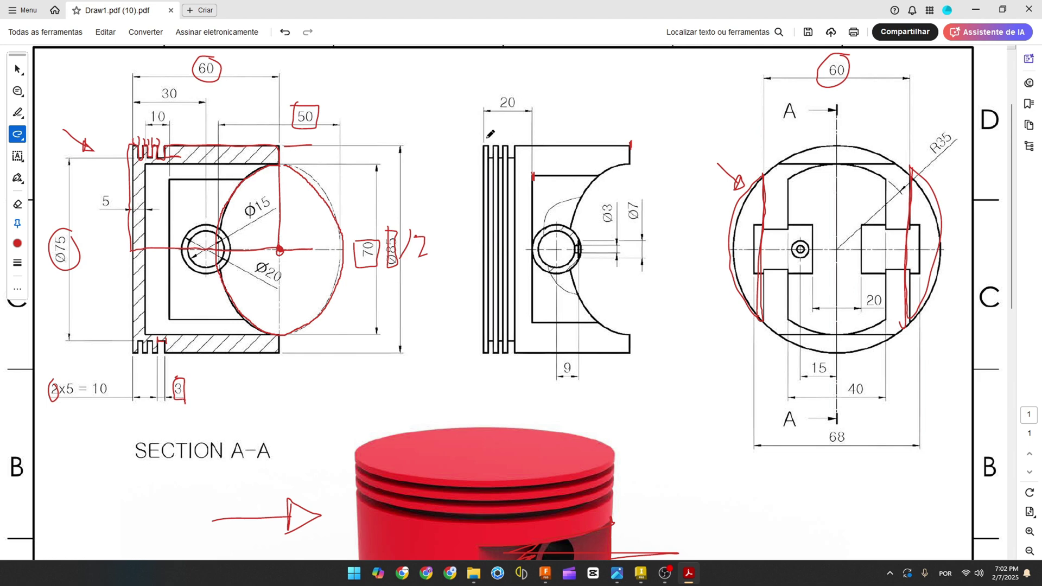
{"action": "mouse_move", "coordinate": [494, 91]}
{"action": "left_mouse_down"}
{"action": "mouse_move", "coordinate": [517, 101]}
{"action": "mouse_move", "coordinate": [508, 119]}
{"action": "mouse_move", "coordinate": [496, 90]}
{"action": "left_mouse_up"}
{"action": "mouse_move", "coordinate": [561, 97]}
{"action": "left_mouse_down"}
{"action": "mouse_move", "coordinate": [572, 119]}
{"action": "mouse_move", "coordinate": [588, 104]}
{"action": "left_mouse_up"}
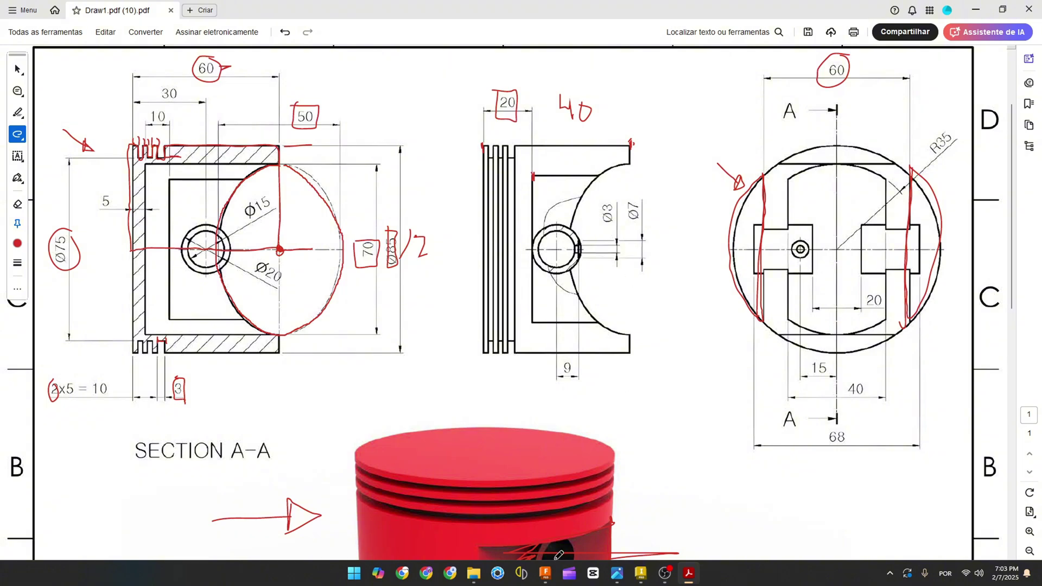
Return to Fusion and cut the two side segments 40 mm up into the piston body
{"action": "left_click", "coordinate": [545, 573]}
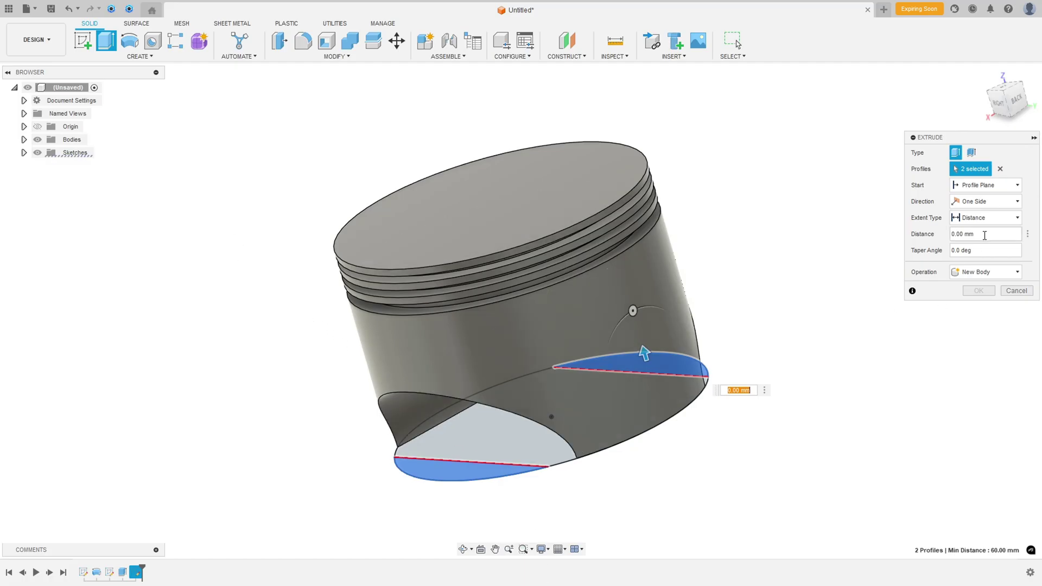
{"action": "left_click", "coordinate": [986, 235]}
{"action": "type", "text": "40"}
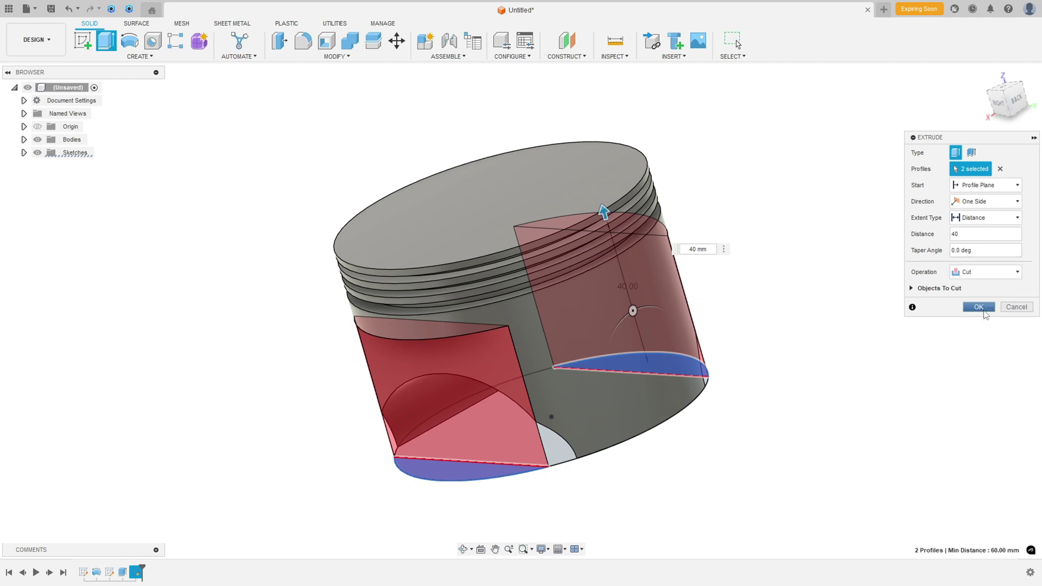
{"action": "left_click", "coordinate": [981, 307]}
{"action": "middle_click_drag", "start_coordinate": [777, 314], "coordinate": [761, 230], "text": "shift"}
{"action": "key", "text": "Escape"}
{"action": "key", "text": "F6"}
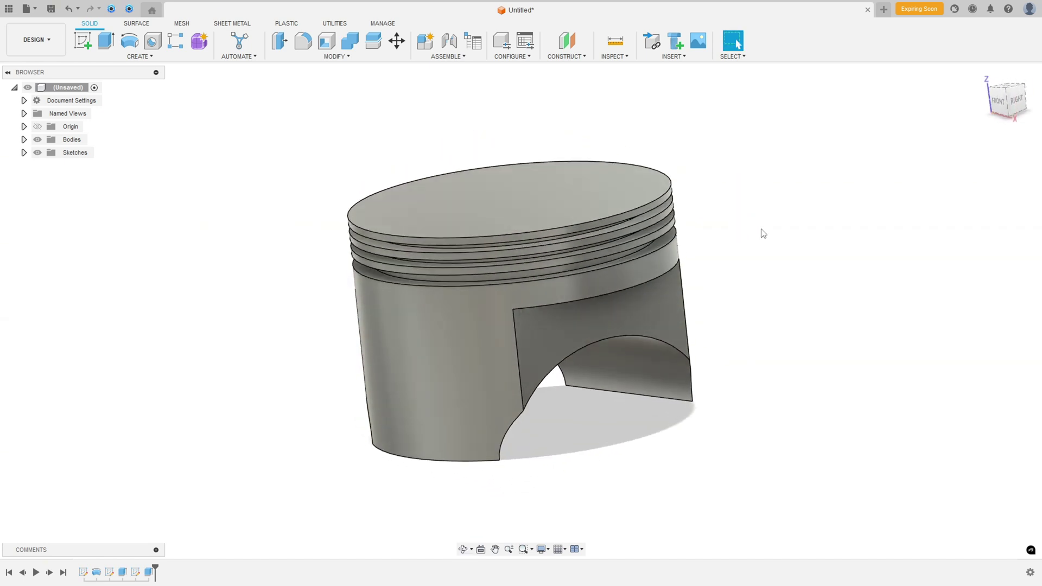
{"action": "key", "text": "F6"}
Switch to the PDF drawing and undo the earlier red markups over the views and dimensions
{"action": "key", "text": "alt+Tab"}
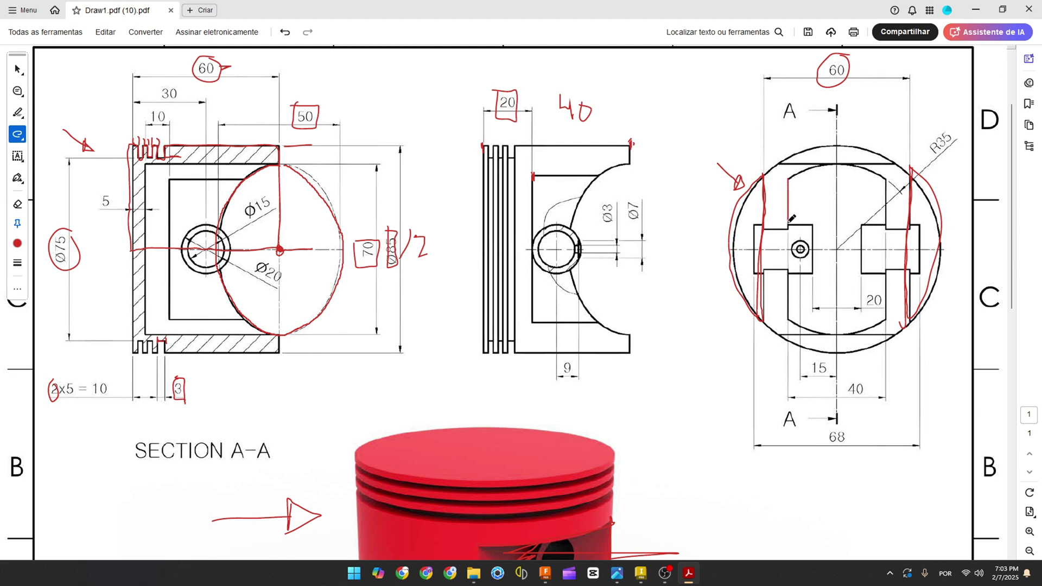
{"action": "key", "text": "ctrl+z"}
{"action": "key", "text": "ctrl+z"}
{"action": "key", "text": "ctrl+z"}
{"action": "key", "text": "ctrl+z"}
{"action": "key", "text": "ctrl+z"}
{"action": "key", "text": "ctrl+z"}
{"action": "key", "text": "ctrl+z"}
{"action": "key", "text": "ctrl+z"}
{"action": "key", "text": "ctrl+z"}
{"action": "key", "text": "ctrl+z"}
{"action": "key", "text": "ctrl+z"}
{"action": "key", "text": "ctrl+z"}
{"action": "key", "text": "ctrl+z"}
{"action": "key", "text": "ctrl+z"}
{"action": "key", "text": "ctrl+z"}
{"action": "key", "text": "ctrl+z"}
{"action": "key", "text": "ctrl+z"}
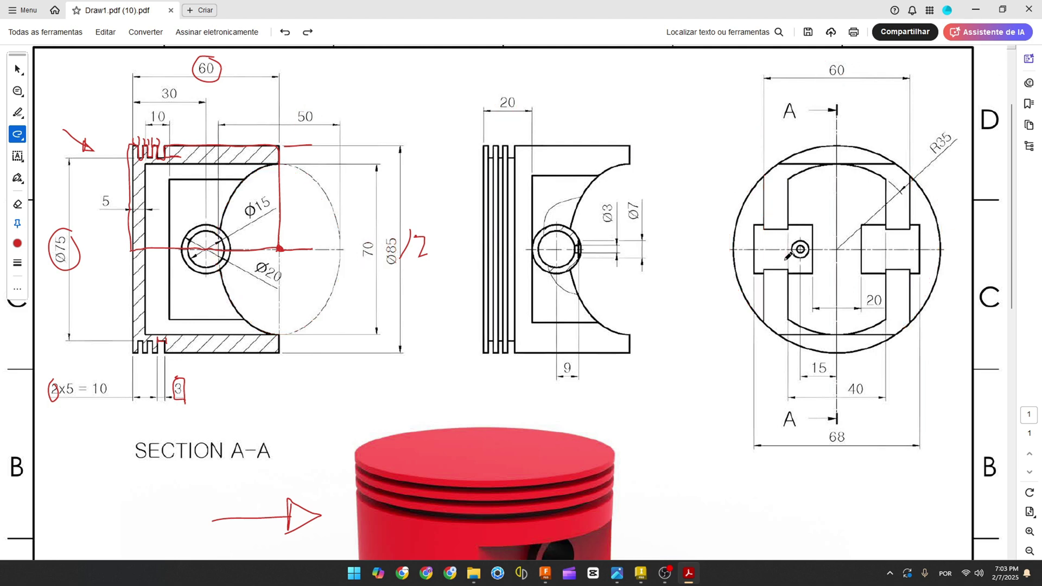
Outline the inner pocket in the end view and mark its R35, 40 mm width, and 10 mm offset dimensions
{"action": "mouse_move", "coordinate": [789, 178]}
{"action": "left_mouse_down"}
{"action": "mouse_move", "coordinate": [787, 318]}
{"action": "mouse_move", "coordinate": [828, 331]}
{"action": "mouse_move", "coordinate": [875, 325]}
{"action": "mouse_move", "coordinate": [890, 312]}
{"action": "mouse_move", "coordinate": [883, 176]}
{"action": "mouse_move", "coordinate": [858, 167]}
{"action": "mouse_move", "coordinate": [784, 175]}
{"action": "left_mouse_up"}
{"action": "mouse_move", "coordinate": [936, 130]}
{"action": "left_mouse_down"}
{"action": "mouse_move", "coordinate": [944, 159]}
{"action": "mouse_move", "coordinate": [956, 131]}
{"action": "mouse_move", "coordinate": [943, 130]}
{"action": "left_mouse_up"}
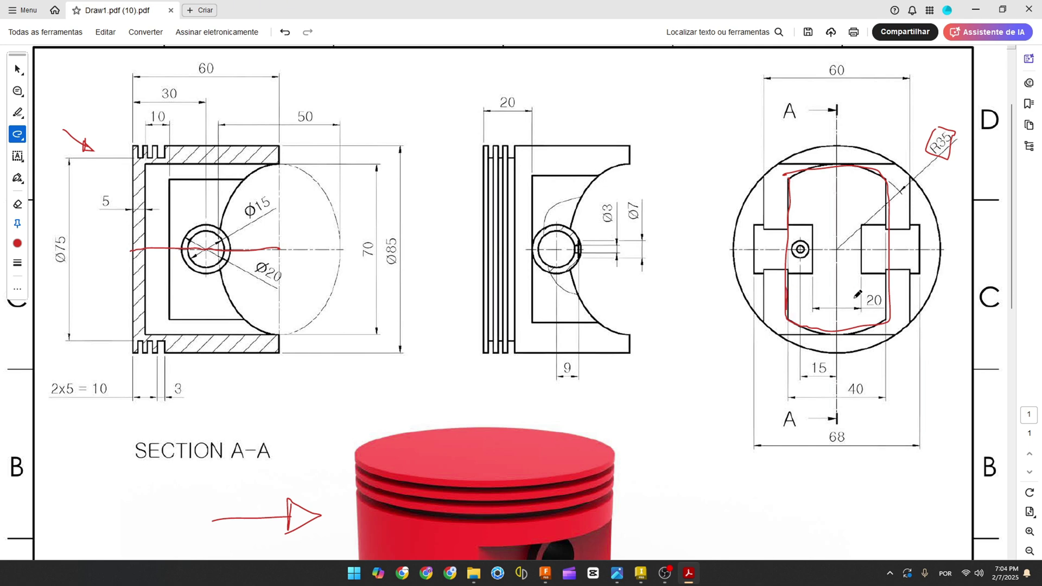
{"action": "mouse_move", "coordinate": [865, 379]}
{"action": "left_mouse_down"}
{"action": "mouse_move", "coordinate": [856, 402]}
{"action": "mouse_move", "coordinate": [871, 372]}
{"action": "left_mouse_up"}
{"action": "mouse_move", "coordinate": [168, 106]}
{"action": "left_mouse_down"}
{"action": "mouse_move", "coordinate": [148, 115]}
{"action": "mouse_move", "coordinate": [171, 124]}
{"action": "mouse_move", "coordinate": [169, 107]}
{"action": "left_mouse_up"}
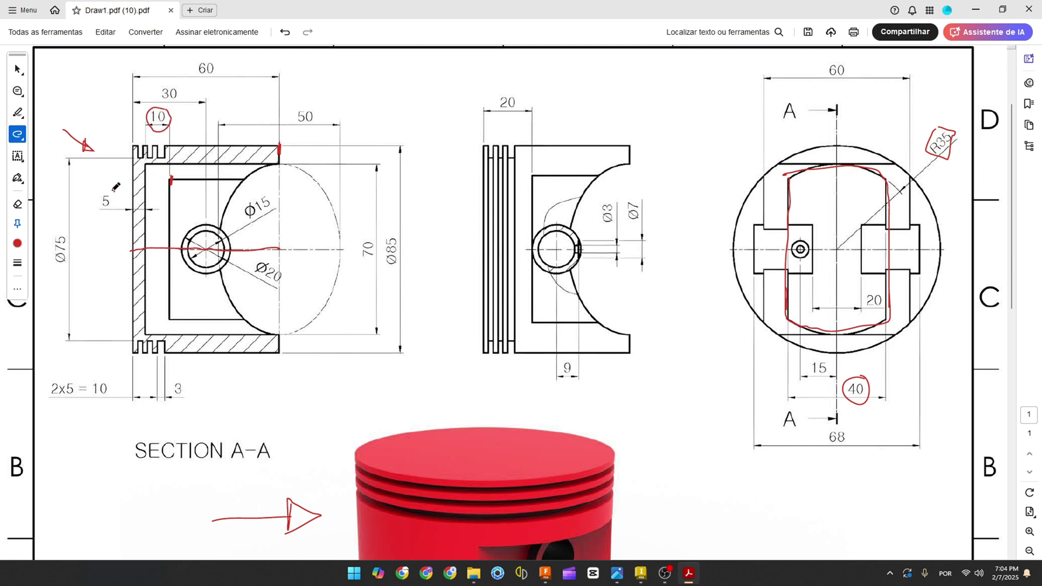
Circle the 5 mm top thickness and the 60 mm height, and write the pocket depth calculation 60 - 15 = 45
{"action": "mouse_move", "coordinate": [113, 190]}
{"action": "left_mouse_down"}
{"action": "mouse_move", "coordinate": [116, 214]}
{"action": "mouse_move", "coordinate": [114, 191]}
{"action": "left_mouse_up"}
{"action": "mouse_move", "coordinate": [137, 120]}
{"action": "left_mouse_down"}
{"action": "mouse_move", "coordinate": [135, 131]}
{"action": "mouse_move", "coordinate": [143, 118]}
{"action": "left_mouse_up"}
{"action": "mouse_move", "coordinate": [217, 55]}
{"action": "left_mouse_down"}
{"action": "mouse_move", "coordinate": [223, 76]}
{"action": "mouse_move", "coordinate": [218, 53]}
{"action": "mouse_move", "coordinate": [261, 75]}
{"action": "mouse_move", "coordinate": [280, 58]}
{"action": "mouse_move", "coordinate": [307, 66]}
{"action": "left_mouse_up"}
{"action": "left_click_drag", "start_coordinate": [294, 74], "coordinate": [339, 75]}
{"action": "mouse_move", "coordinate": [333, 61]}
{"action": "left_mouse_down"}
{"action": "mouse_move", "coordinate": [332, 81]}
{"action": "mouse_move", "coordinate": [354, 72]}
{"action": "mouse_move", "coordinate": [344, 81]}
{"action": "left_mouse_up"}
{"action": "left_click_drag", "start_coordinate": [346, 61], "coordinate": [363, 61]}
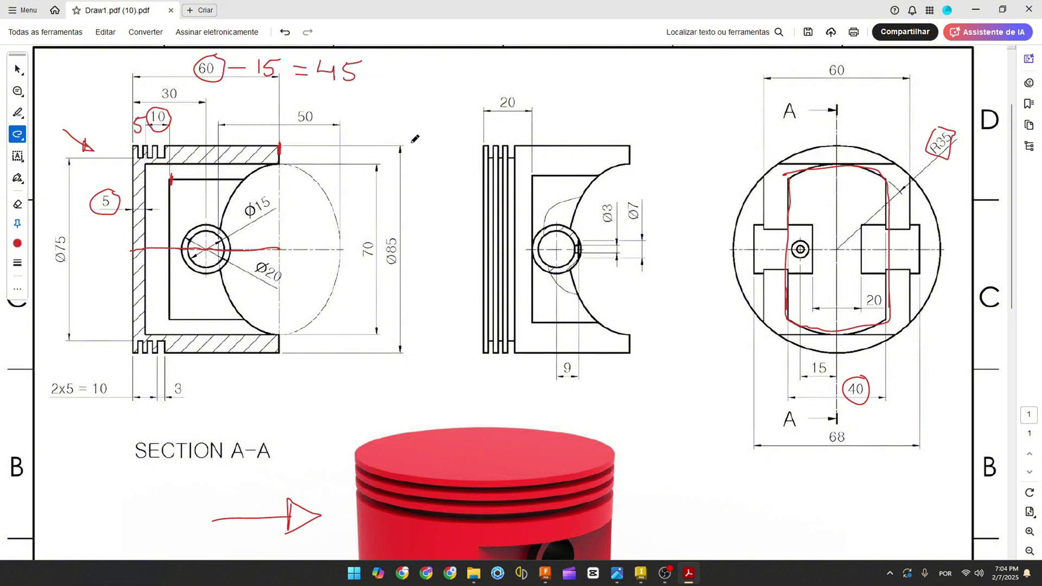
{"action": "left_click_drag", "start_coordinate": [733, 160], "coordinate": [779, 175]}
Return to Fusion and start a new sketch on the XY plane, seen squarely from the bottom
{"action": "left_click", "coordinate": [549, 575]}
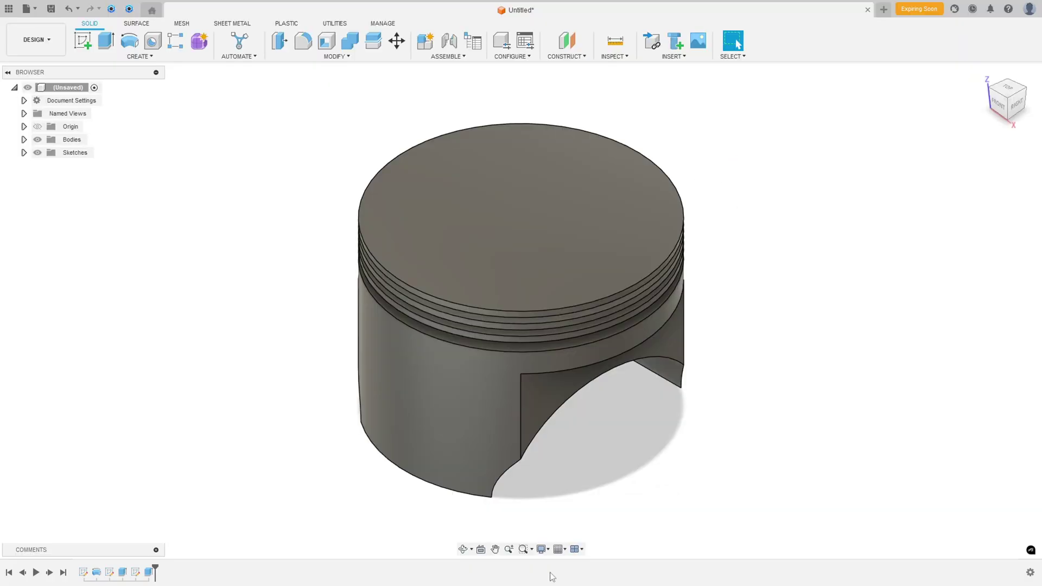
{"action": "left_click", "coordinate": [82, 42]}
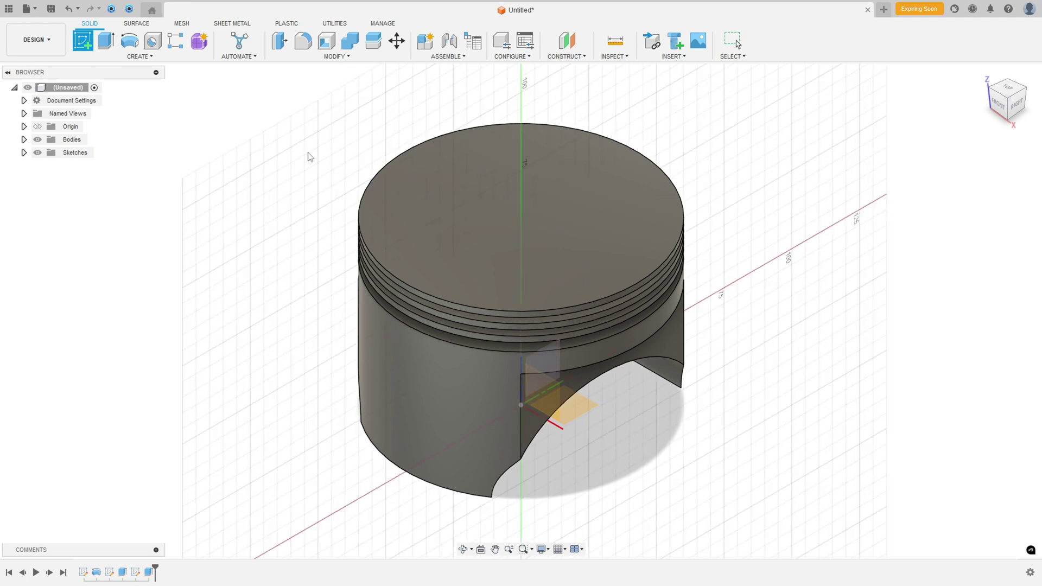
{"action": "left_click", "coordinate": [560, 411]}
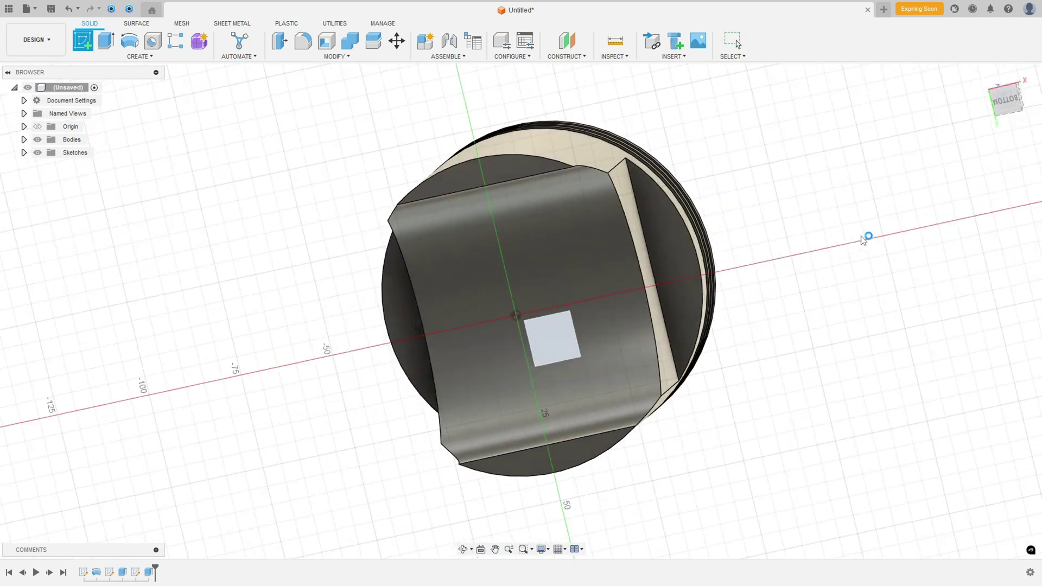
{"action": "left_click", "coordinate": [1023, 74]}
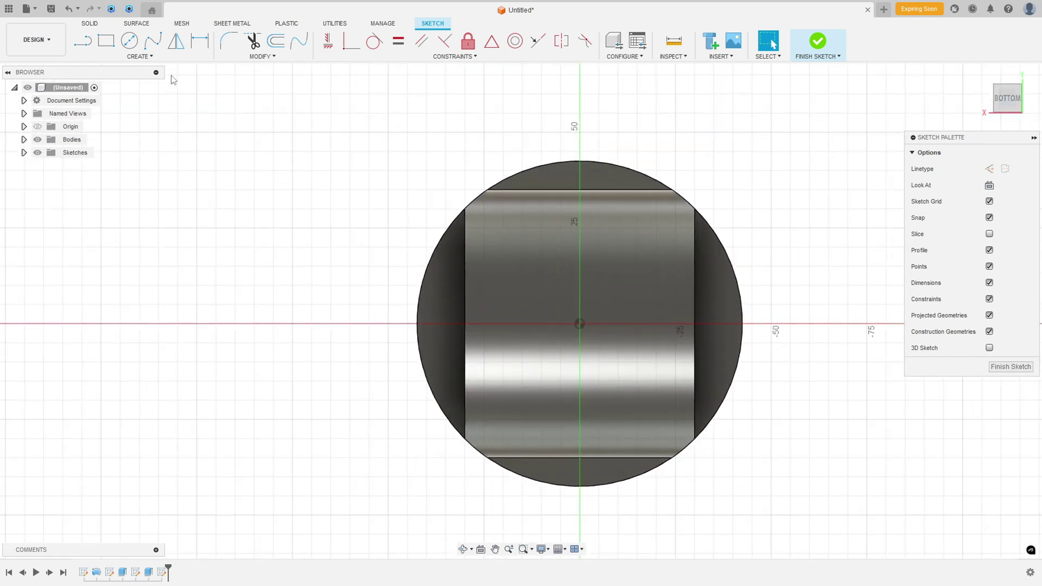
Project the two horizontal edges of the skirt cut-out into the sketch and hide the bodies
{"action": "left_click", "coordinate": [139, 56]}
{"action": "mouse_move", "coordinate": [119, 103]}
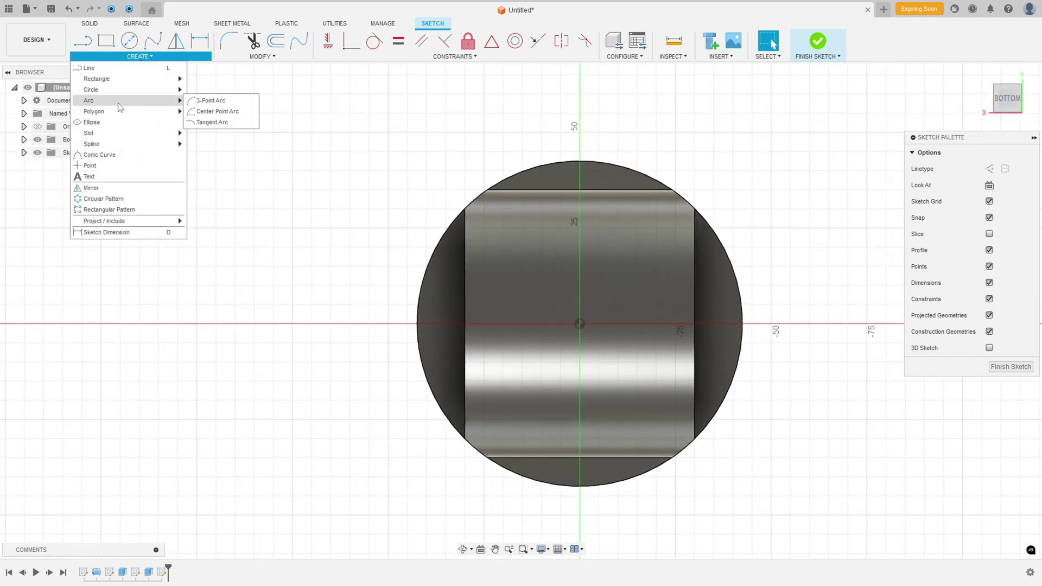
{"action": "mouse_move", "coordinate": [145, 225]}
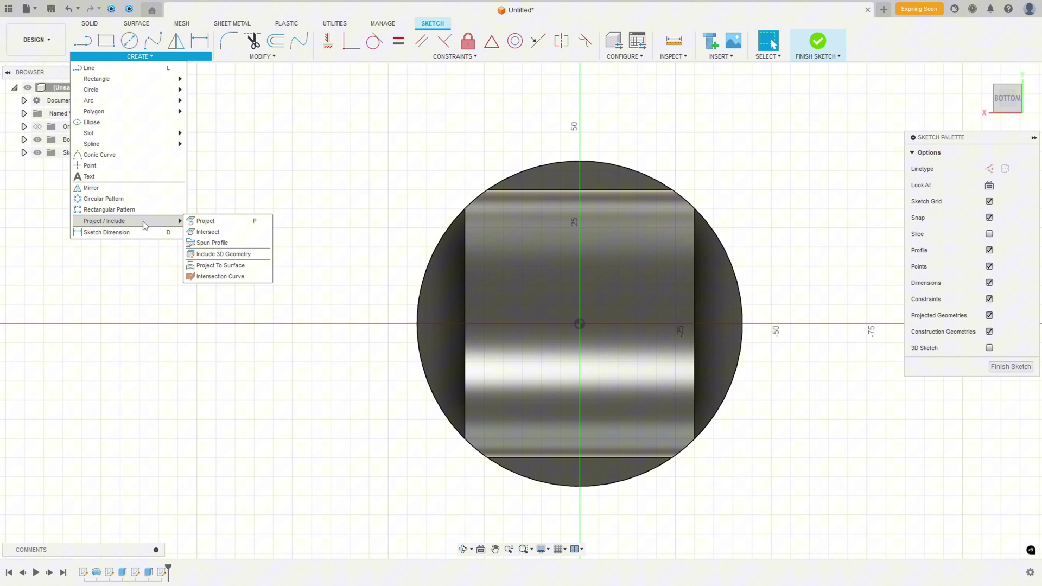
{"action": "left_click", "coordinate": [203, 225]}
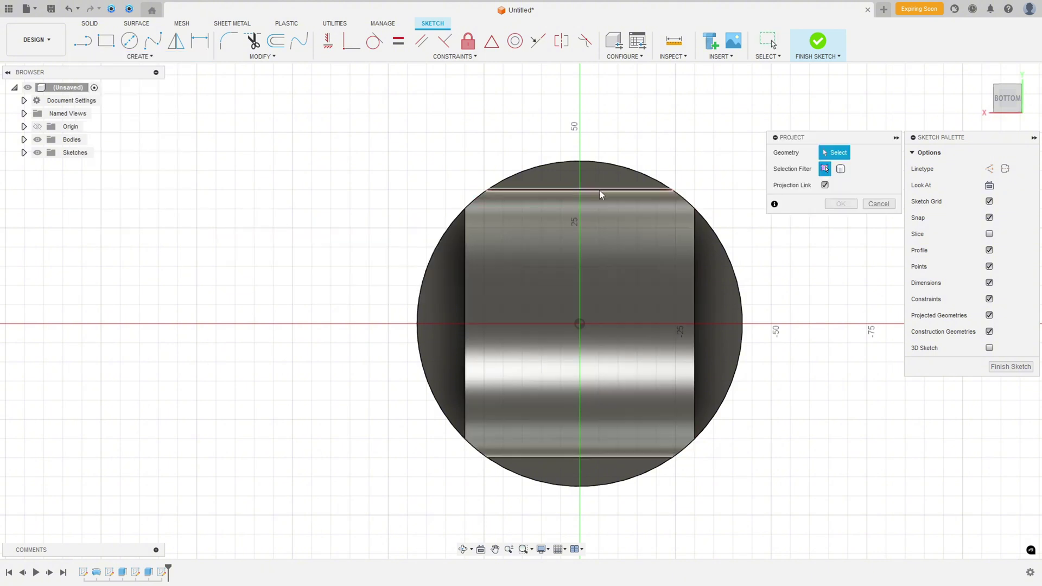
{"action": "left_click", "coordinate": [599, 190]}
{"action": "left_click", "coordinate": [606, 458]}
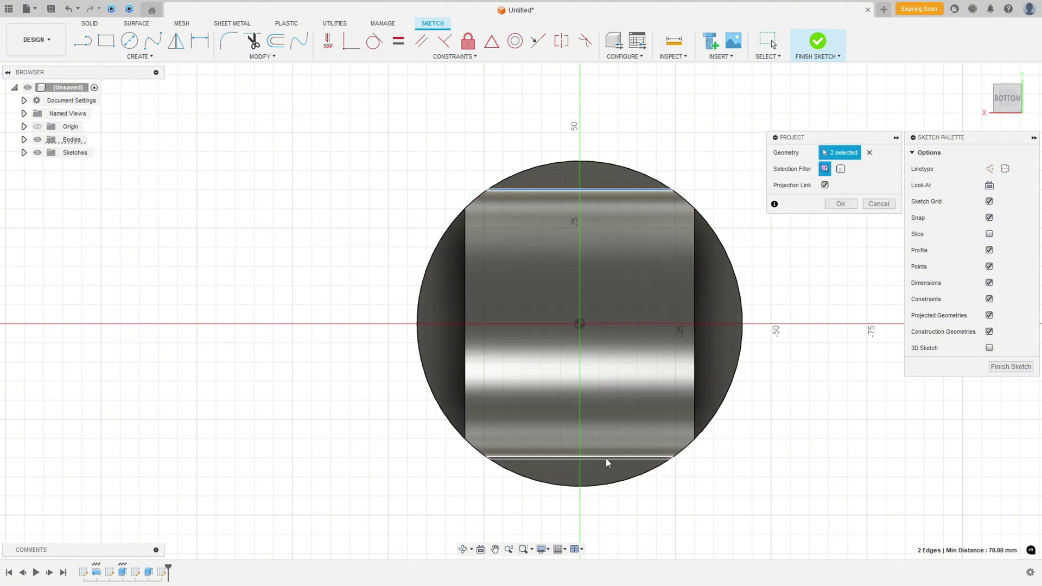
{"action": "left_click", "coordinate": [841, 203]}
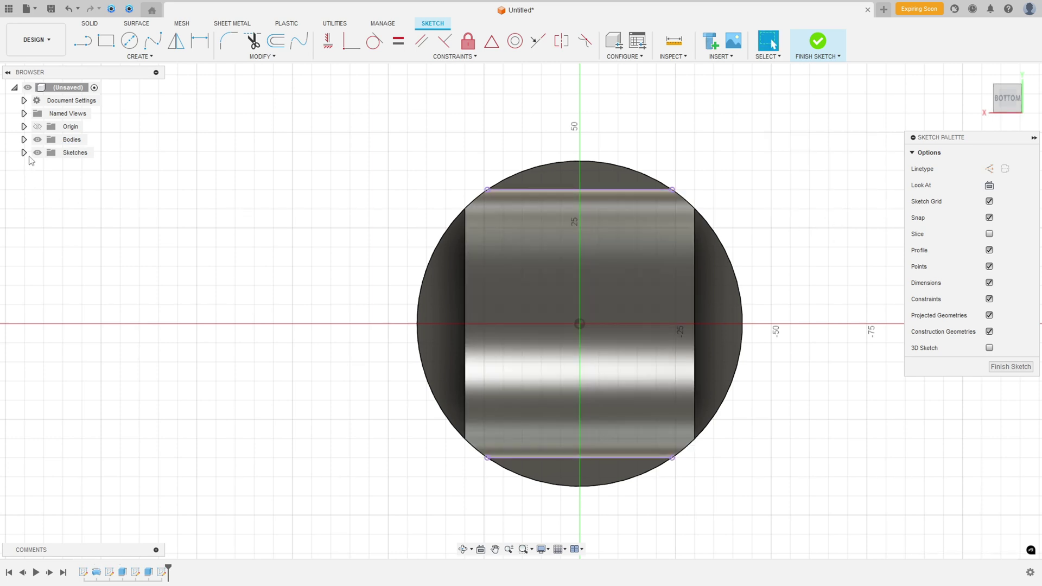
{"action": "left_click", "coordinate": [37, 140]}
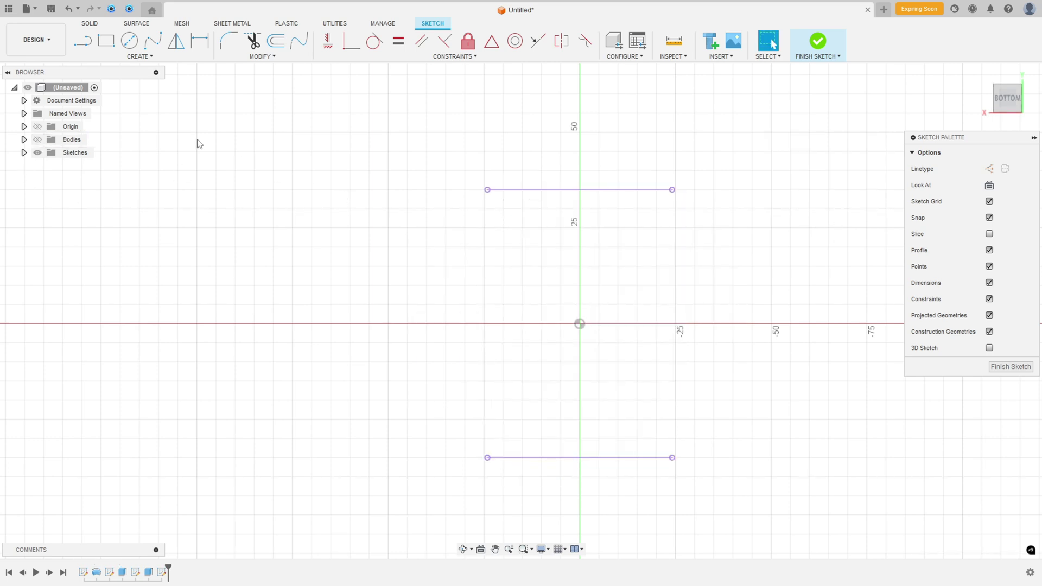
Draw a center rectangle on the origin, 40 mm wide and about 20 mm high
{"action": "left_click", "coordinate": [106, 44]}
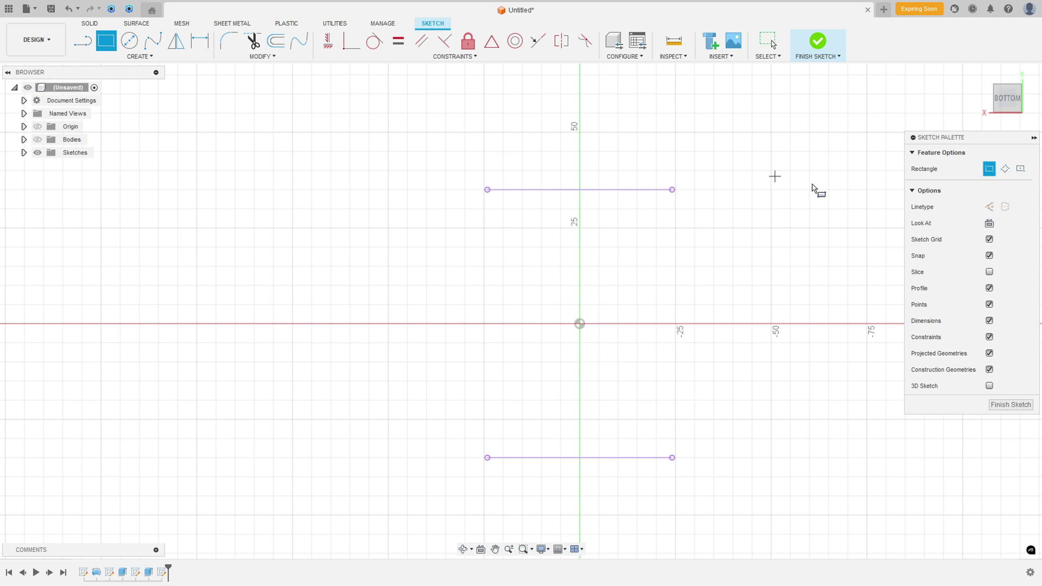
{"action": "left_click", "coordinate": [1020, 169]}
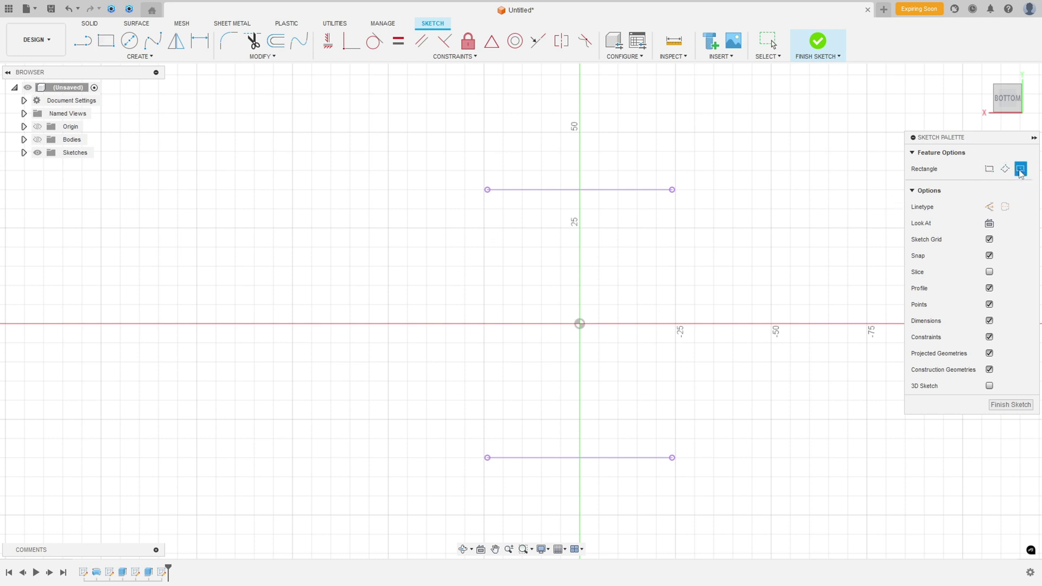
{"action": "left_click", "coordinate": [580, 324]}
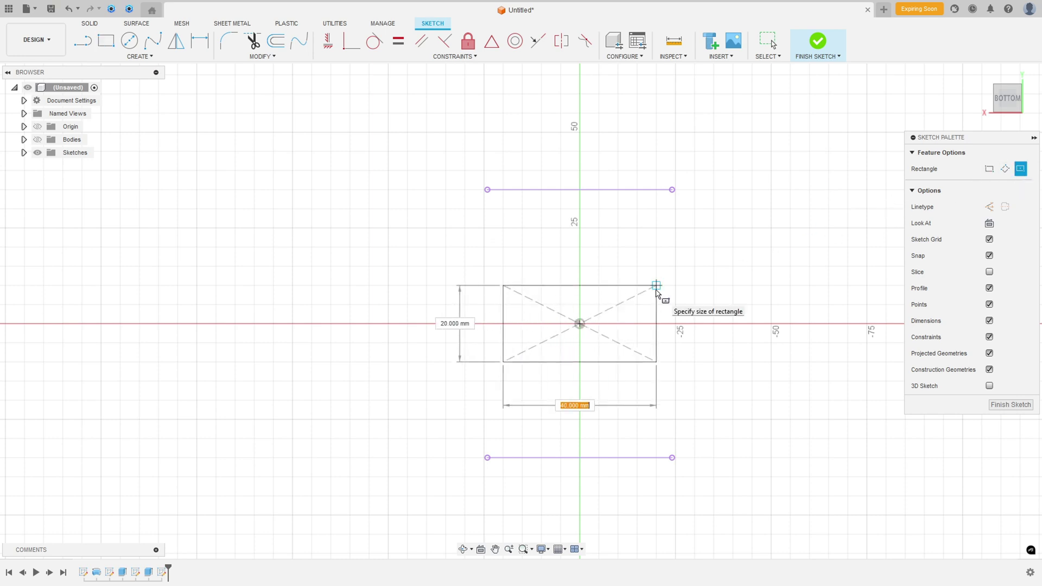
{"action": "type", "text": "40"}
{"action": "key", "text": "Return"}
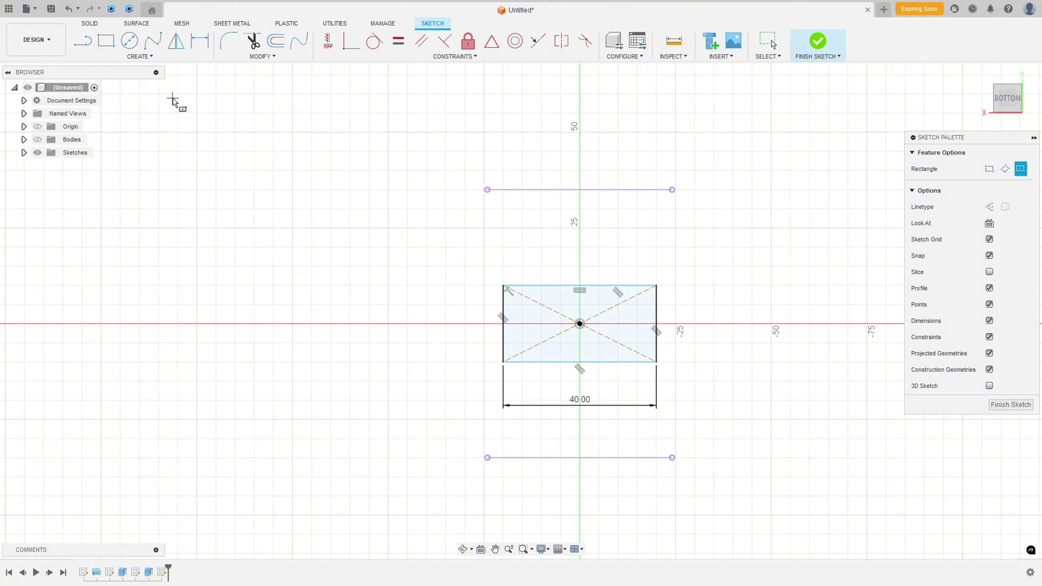
Draw a 35 mm radius center point arc about the origin above the rectangle, and move its radius dimension outside the arc
{"action": "left_click", "coordinate": [134, 57]}
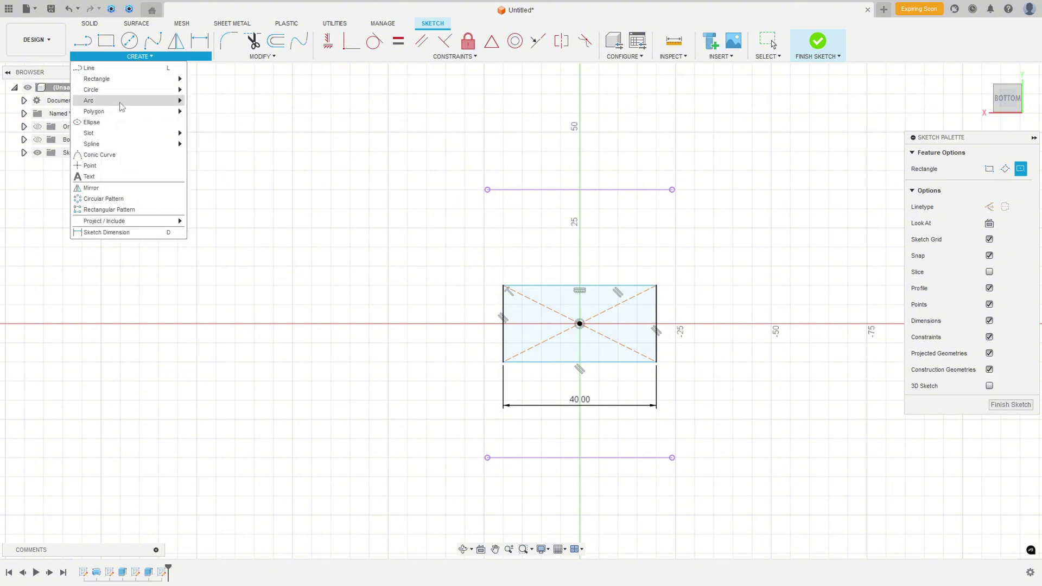
{"action": "mouse_move", "coordinate": [133, 100]}
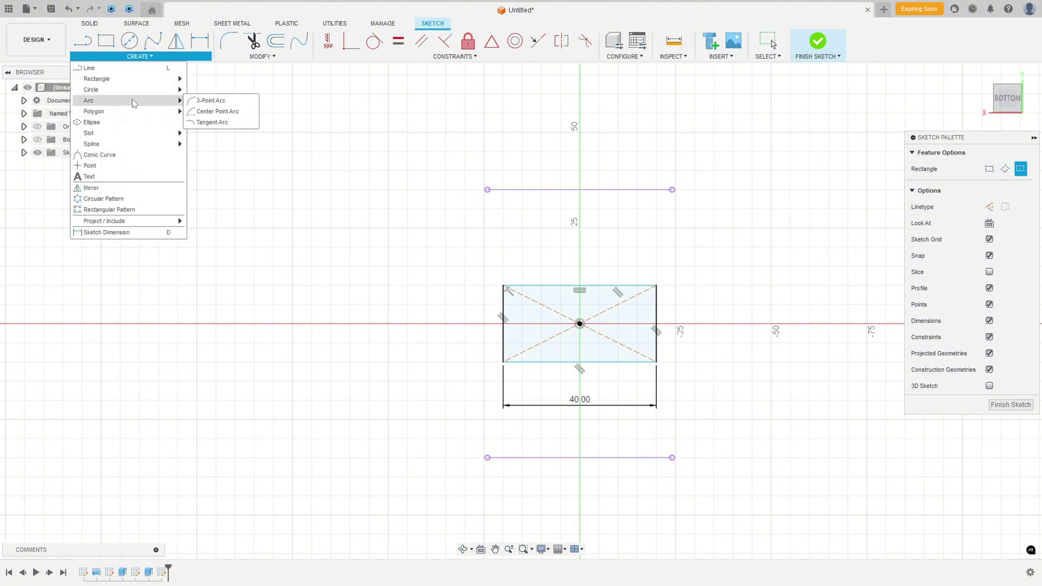
{"action": "left_click", "coordinate": [210, 111]}
{"action": "left_click", "coordinate": [580, 324]}
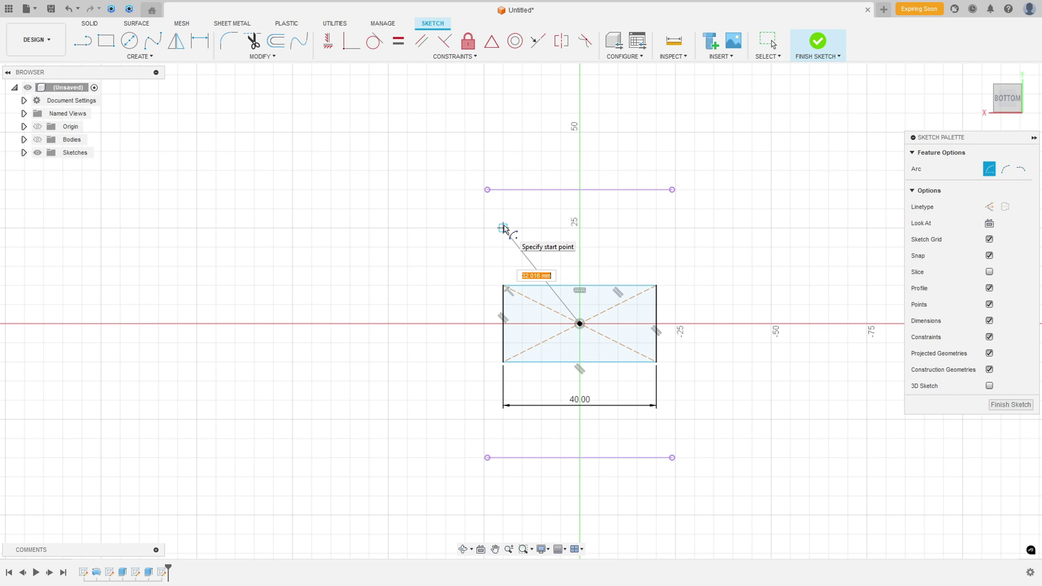
{"action": "type", "text": "35"}
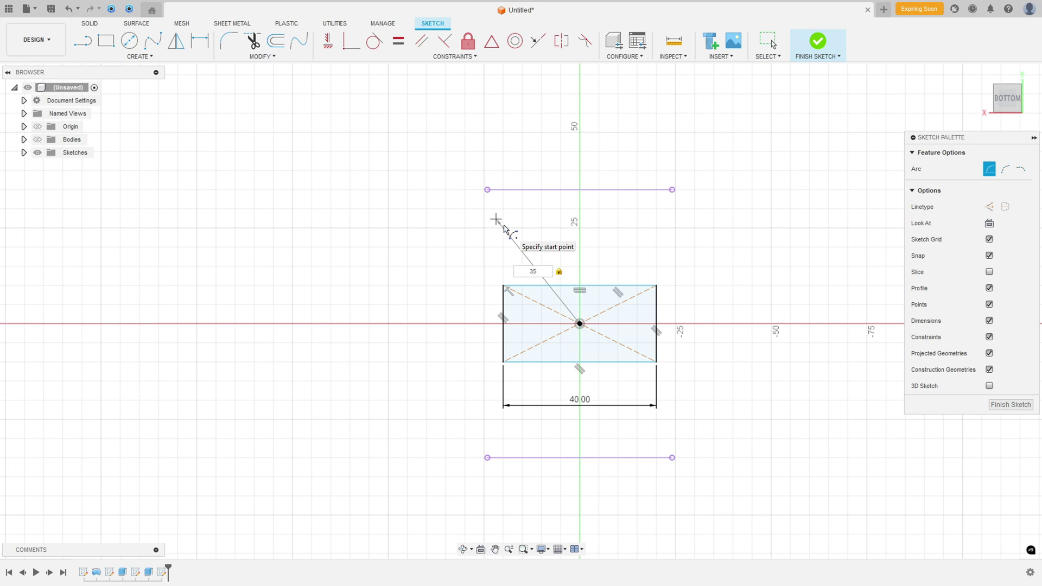
{"action": "left_click", "coordinate": [496, 220]}
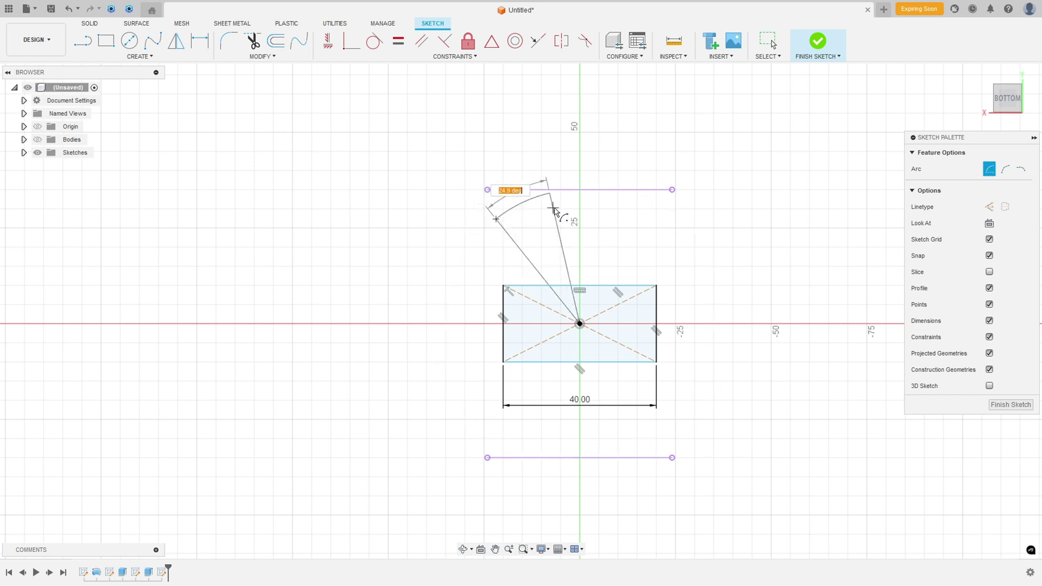
{"action": "left_click", "coordinate": [659, 219]}
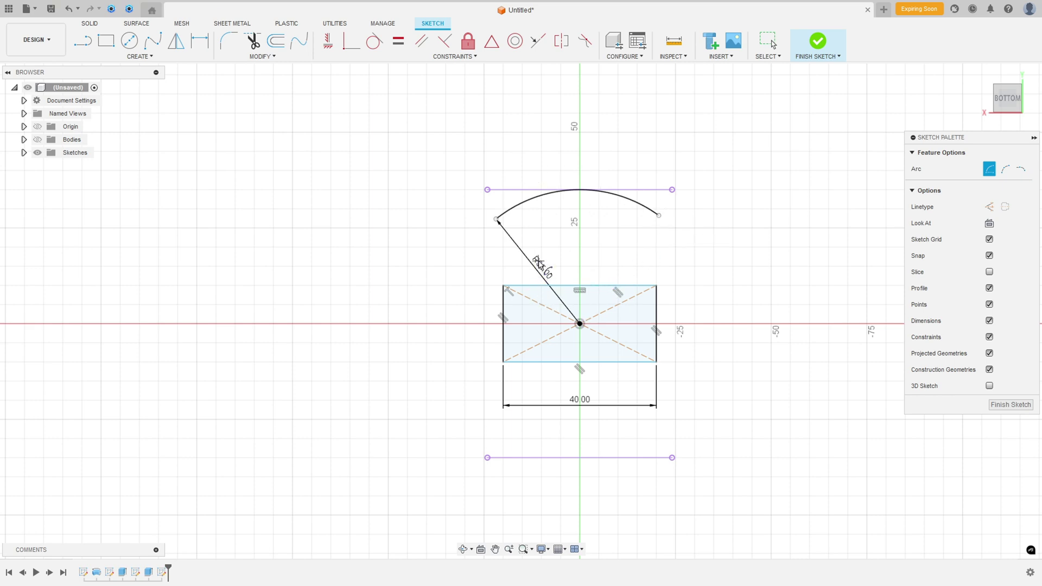
{"action": "key", "text": "Escape"}
{"action": "left_click_drag", "start_coordinate": [539, 265], "coordinate": [724, 222]}
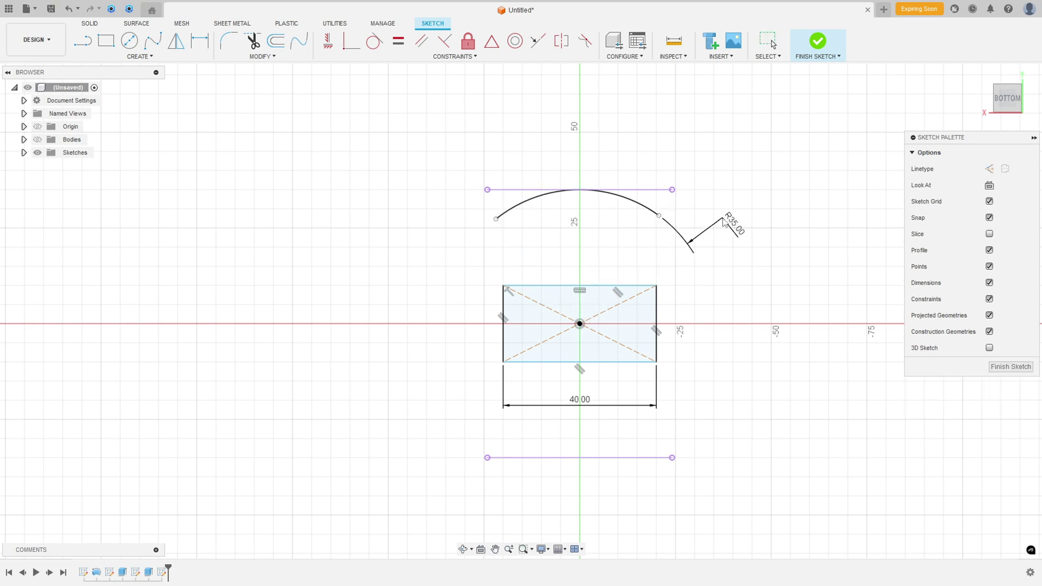
Make the rectangle's upper corners coincident with the arc's endpoints and move the 40 mm dimension inside the rectangle
{"action": "key", "text": "Escape"}
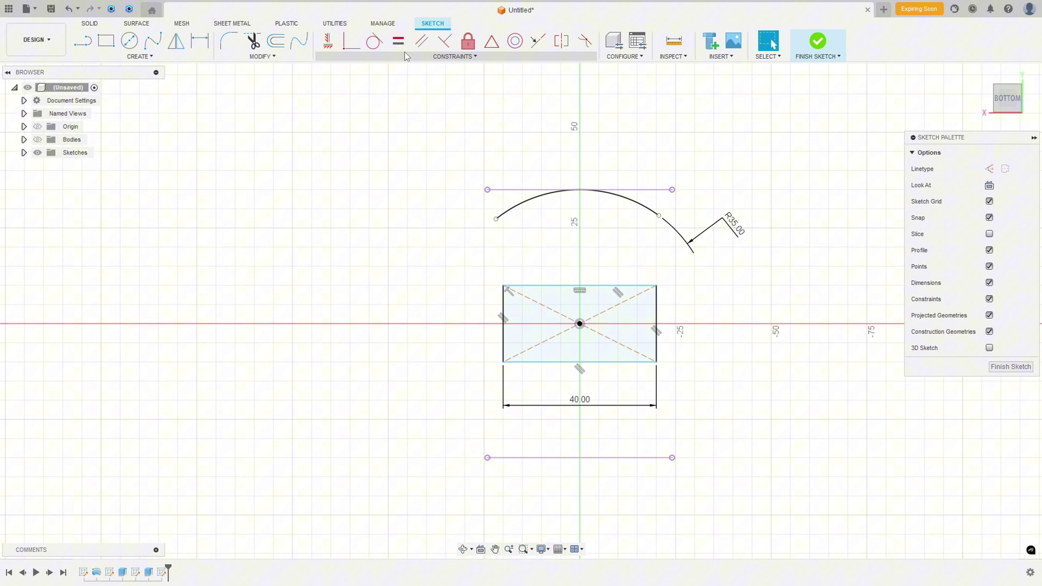
{"action": "left_click", "coordinate": [352, 41]}
{"action": "left_click", "coordinate": [656, 286]}
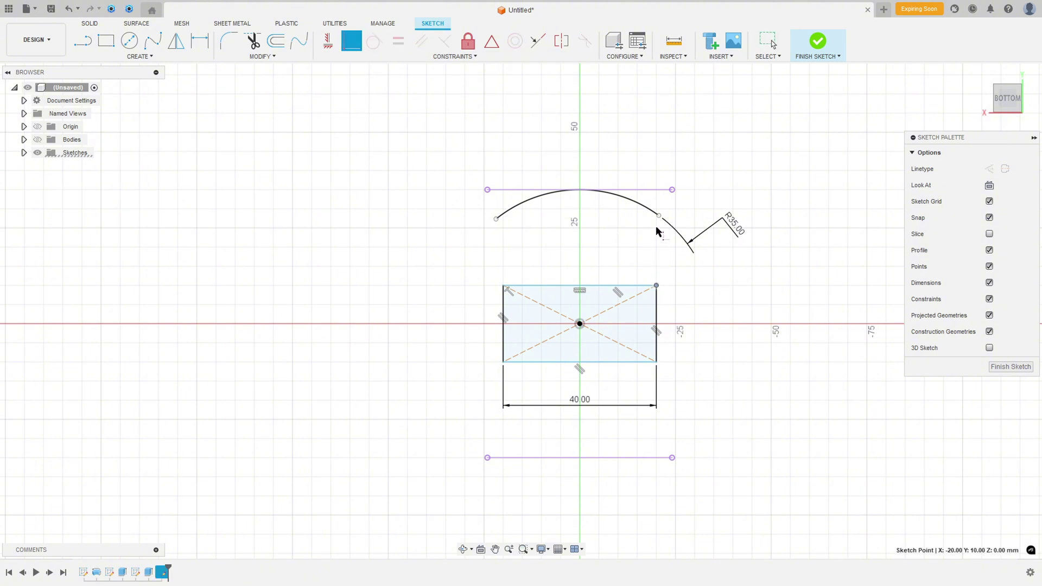
{"action": "left_click", "coordinate": [659, 215]}
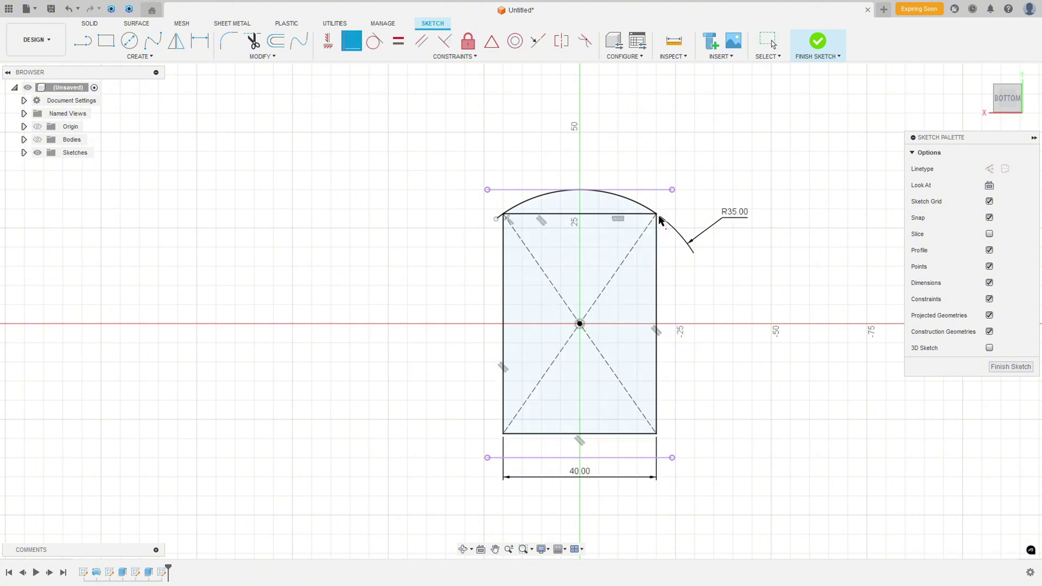
{"action": "left_click", "coordinate": [503, 216]}
{"action": "left_click", "coordinate": [497, 220]}
{"action": "key", "text": "Escape"}
{"action": "left_click_drag", "start_coordinate": [582, 480], "coordinate": [576, 368]}
Draw a horizontal construction line about 37 mm long from the origin past the rectangle's side
{"action": "left_click", "coordinate": [83, 41]}
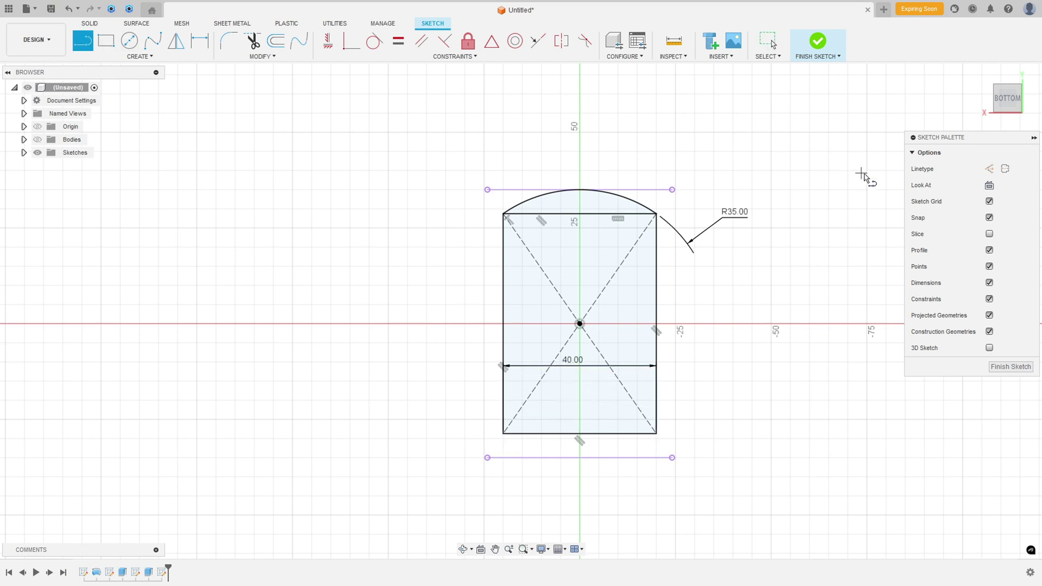
{"action": "left_click", "coordinate": [990, 168]}
{"action": "left_click", "coordinate": [579, 324]}
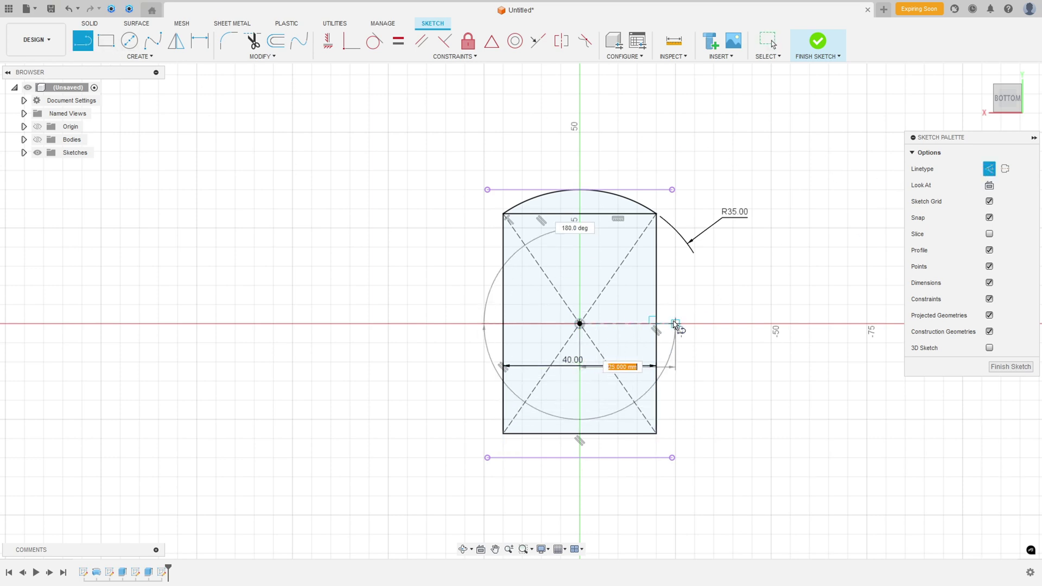
{"action": "left_click", "coordinate": [720, 324]}
{"action": "key", "text": "Escape"}
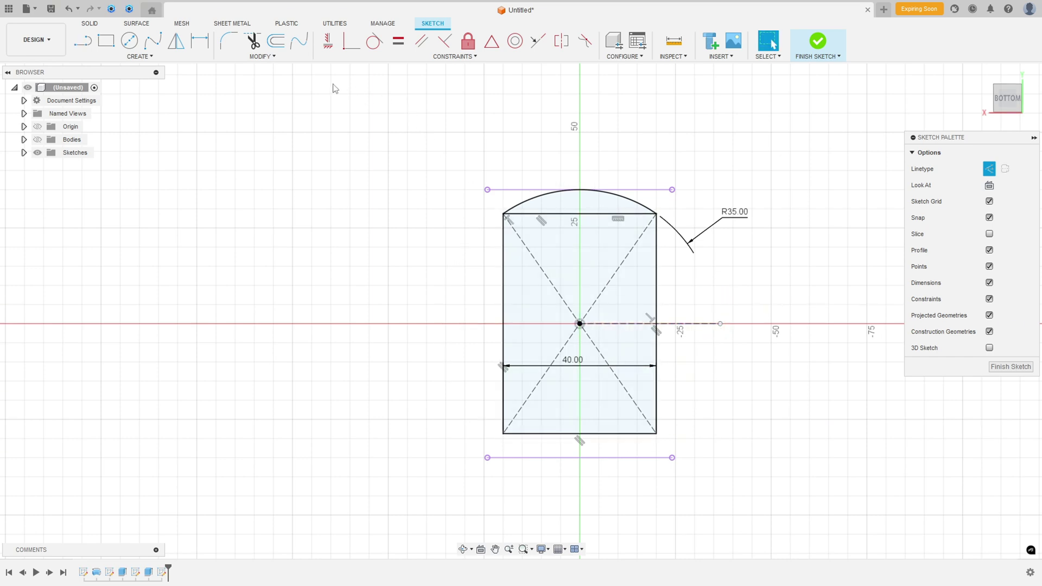
Mirror the 35 mm radius arc across the horizontal construction line and move the 40 mm dimension below the profile
{"action": "left_click", "coordinate": [175, 40]}
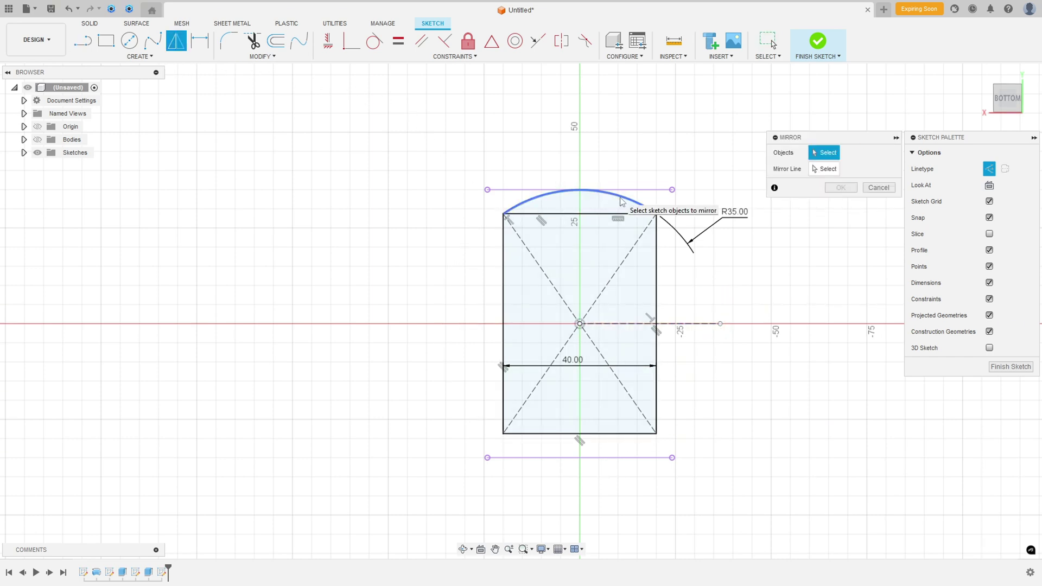
{"action": "left_click", "coordinate": [607, 199]}
{"action": "left_click", "coordinate": [824, 169]}
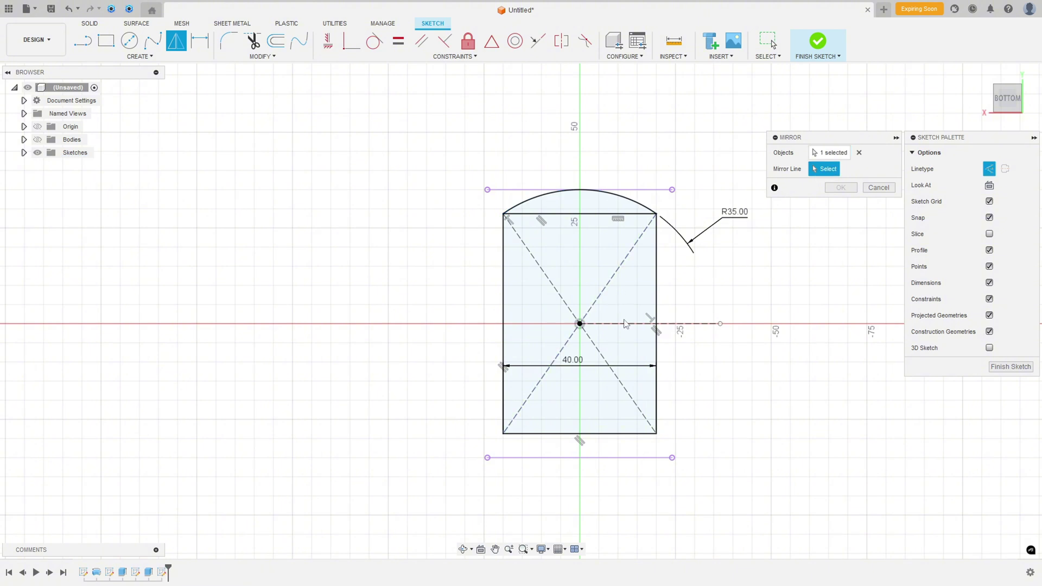
{"action": "left_click", "coordinate": [632, 327]}
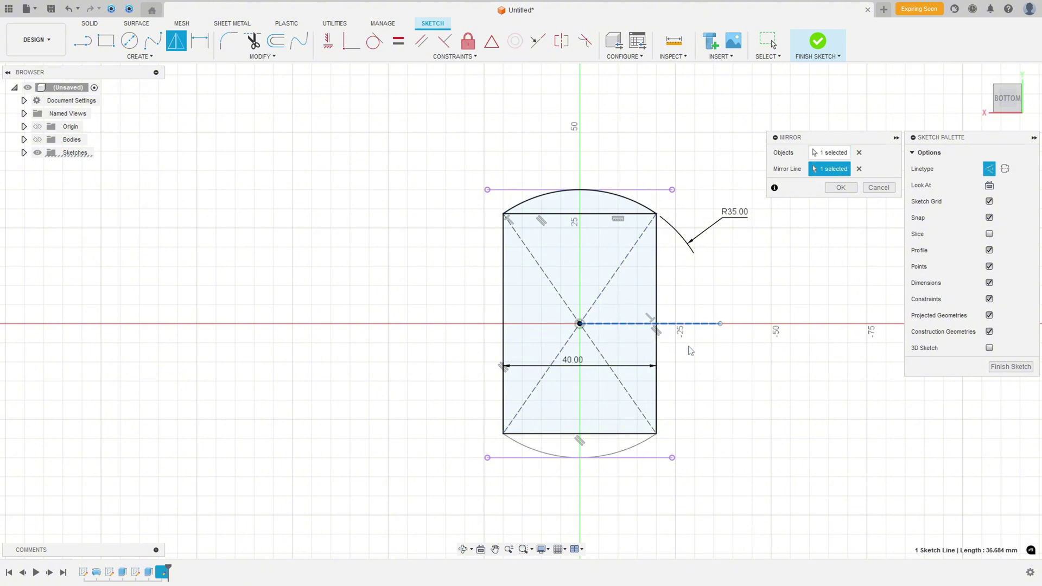
{"action": "left_click", "coordinate": [841, 187]}
{"action": "left_click_drag", "start_coordinate": [577, 368], "coordinate": [581, 522]}
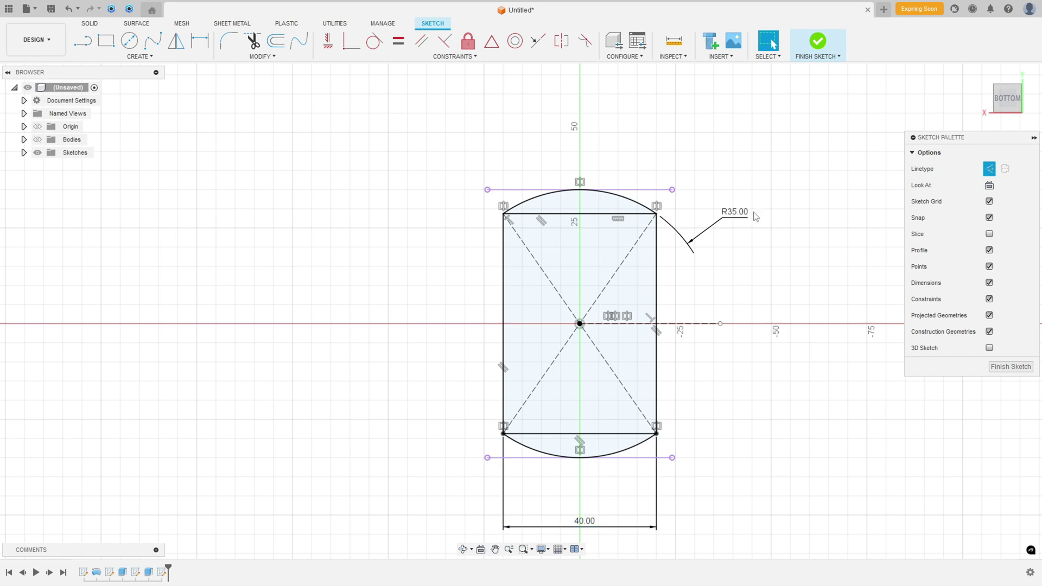
Finish the pocket sketch and show the bodies again
{"action": "left_click", "coordinate": [818, 42]}
{"action": "left_click", "coordinate": [38, 139]}
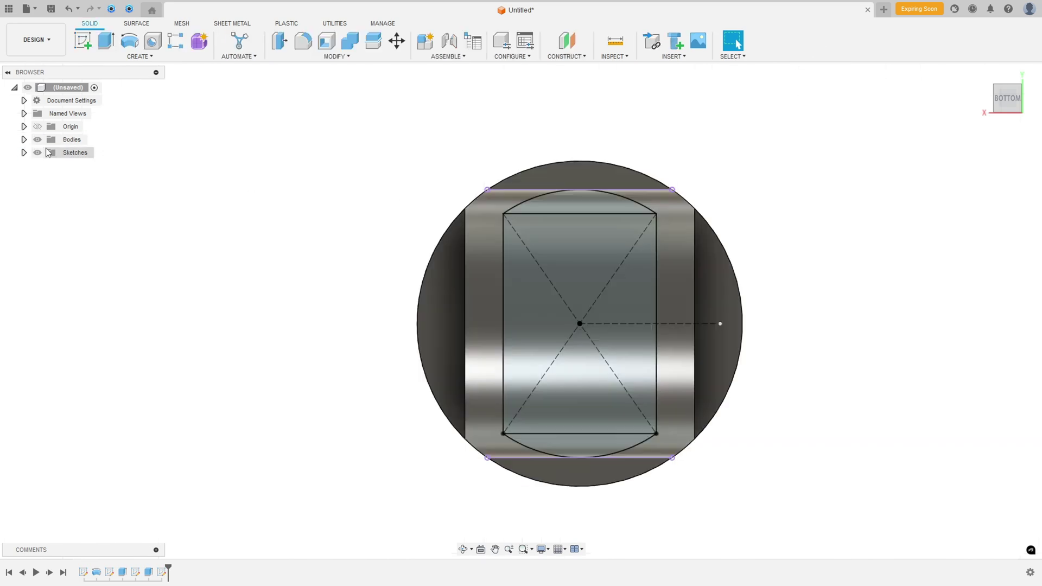
{"action": "middle_click_drag", "start_coordinate": [325, 186], "coordinate": [379, 196], "text": "shift"}
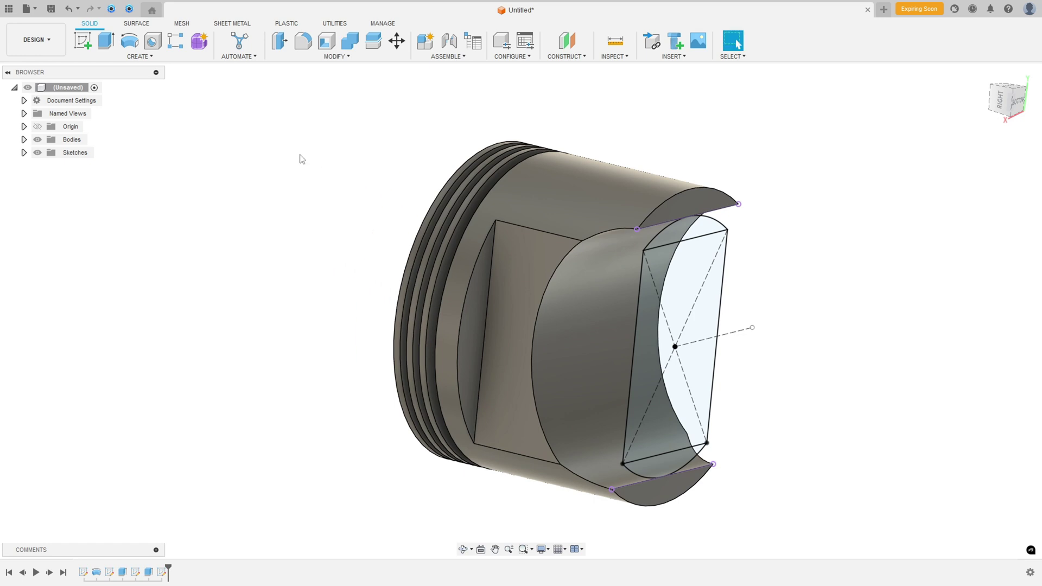
Extrude the rectangle and both arc profiles 45 mm into the piston as a cut to form the inner pocket
{"action": "left_click", "coordinate": [106, 42]}
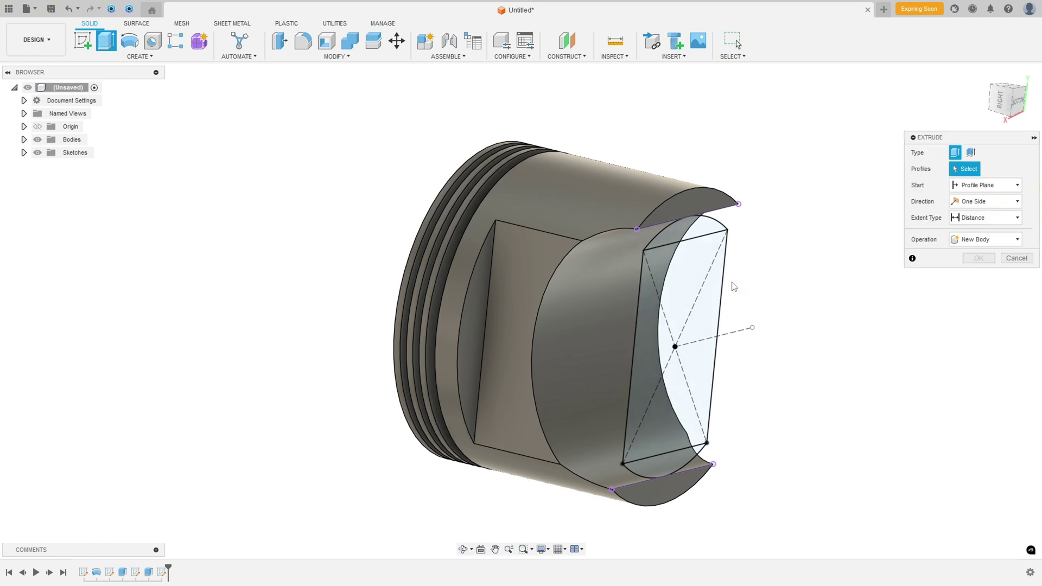
{"action": "left_click", "coordinate": [688, 287]}
{"action": "left_click", "coordinate": [684, 234]}
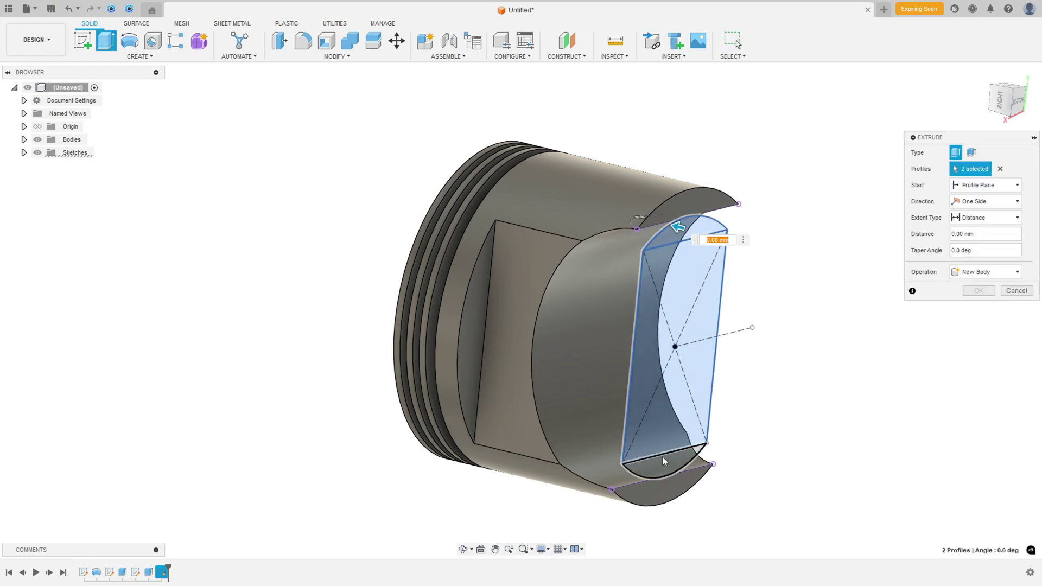
{"action": "left_click", "coordinate": [665, 459]}
{"action": "left_click_drag", "start_coordinate": [656, 463], "coordinate": [519, 419]}
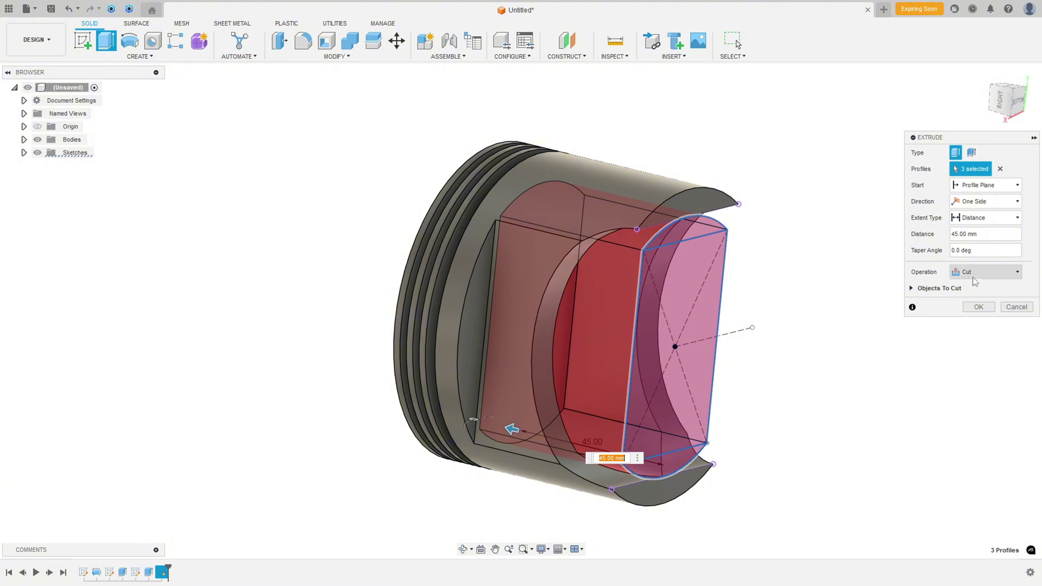
{"action": "left_click", "coordinate": [978, 307]}
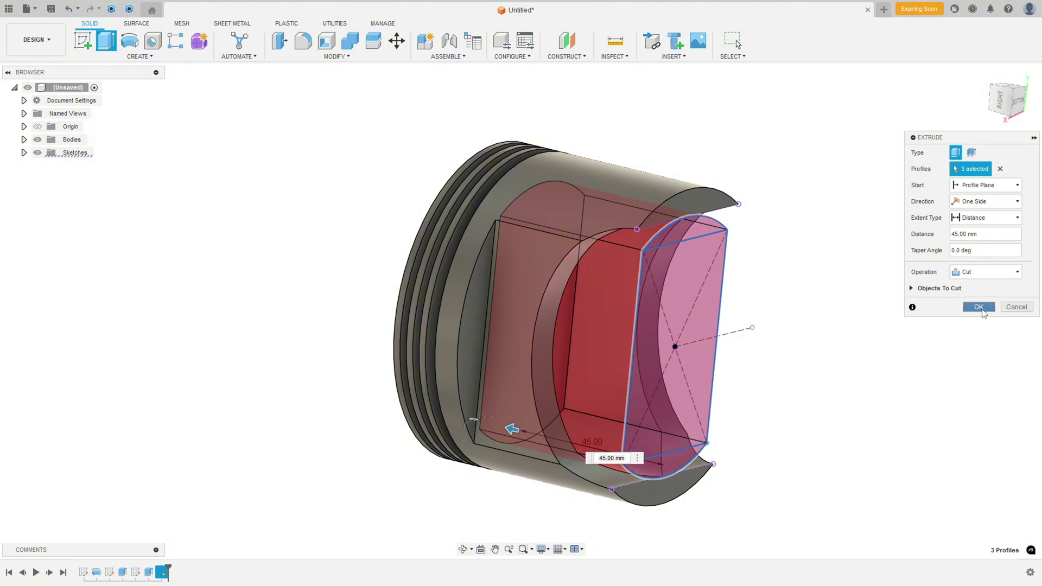
{"action": "mouse_move", "coordinate": [861, 302]}
{"action": "middle_mouse_down", "text": "shift"}
{"action": "mouse_move", "coordinate": [780, 291]}
{"action": "mouse_move", "coordinate": [859, 314]}
{"action": "middle_mouse_up", "text": "shift"}
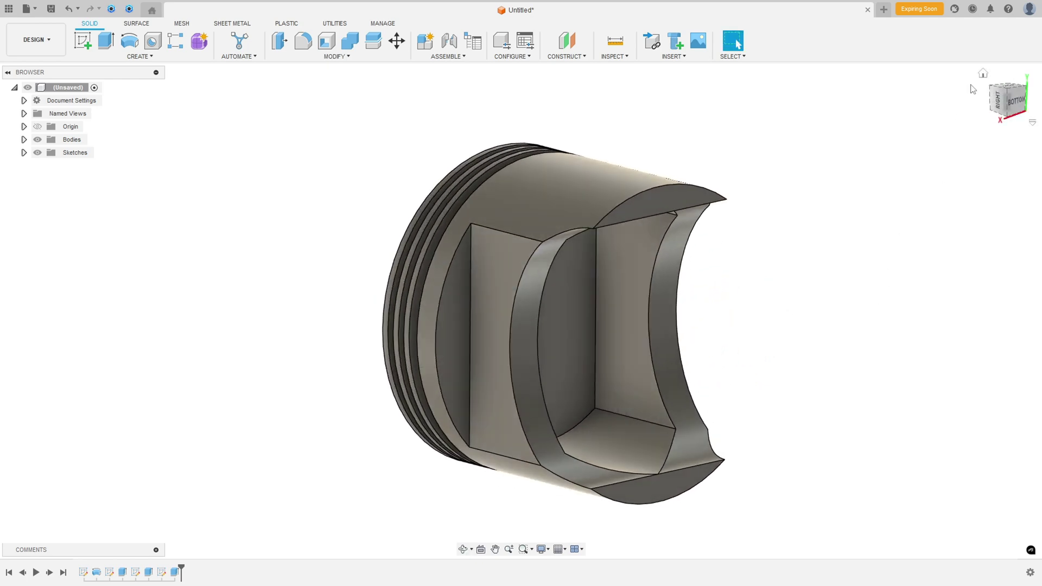
Create a section analysis through the piston on the YZ plane at 0 mm distance, seen from the home view
{"action": "left_click", "coordinate": [984, 72]}
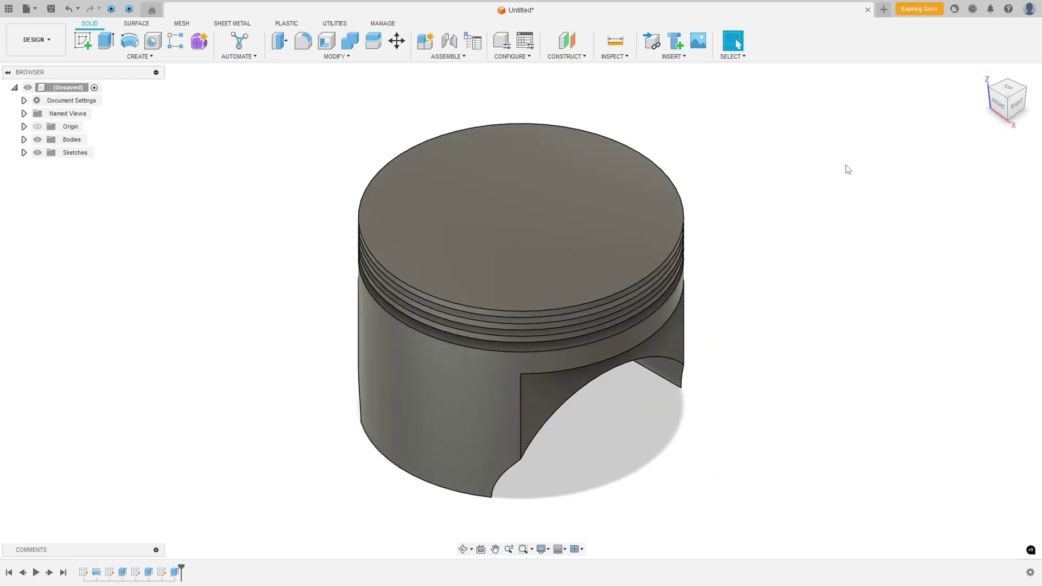
{"action": "left_click", "coordinate": [614, 56]}
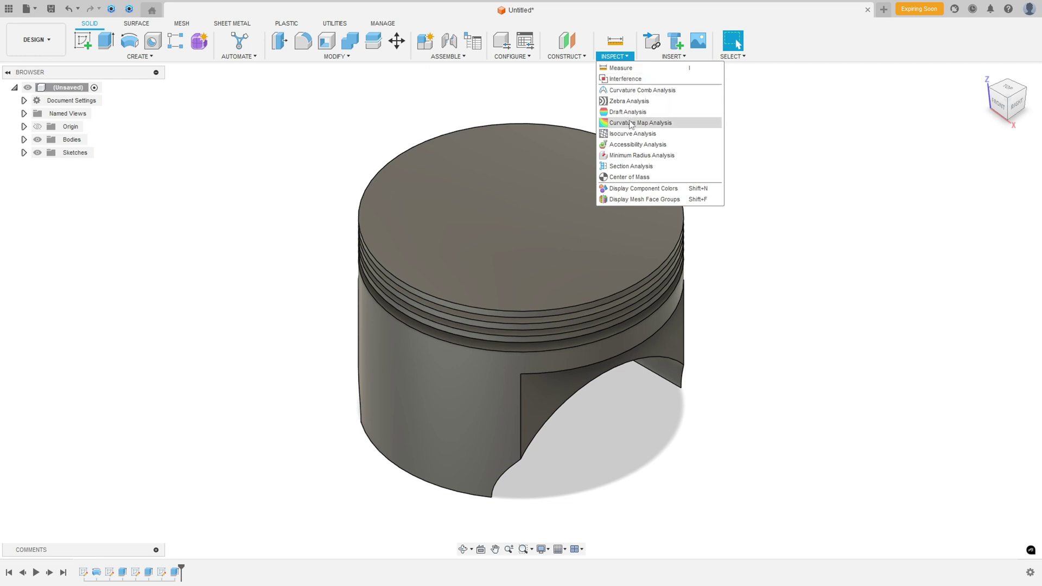
{"action": "left_click", "coordinate": [629, 166]}
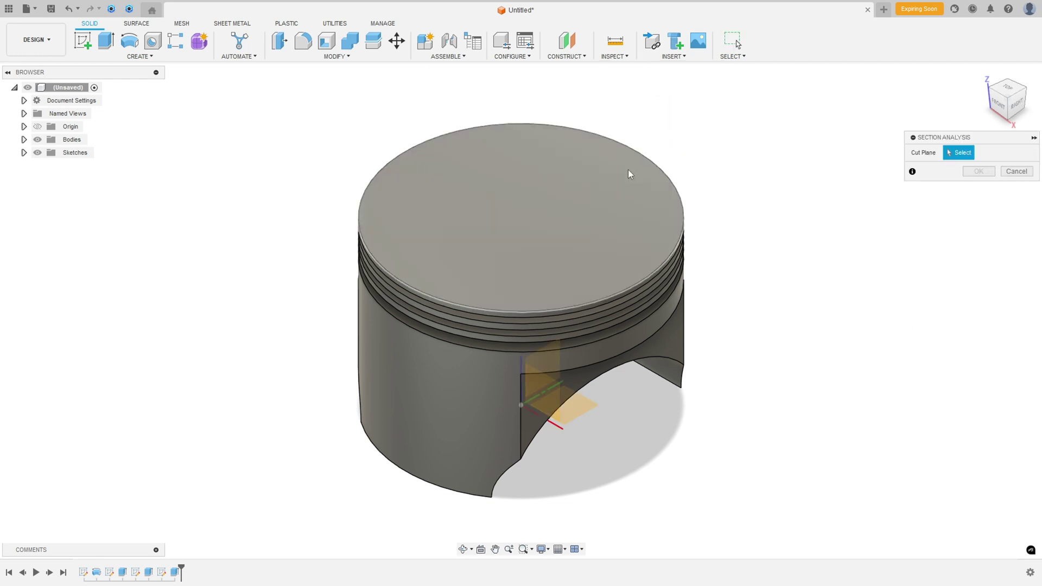
{"action": "left_click", "coordinate": [37, 140]}
{"action": "left_click", "coordinate": [543, 374]}
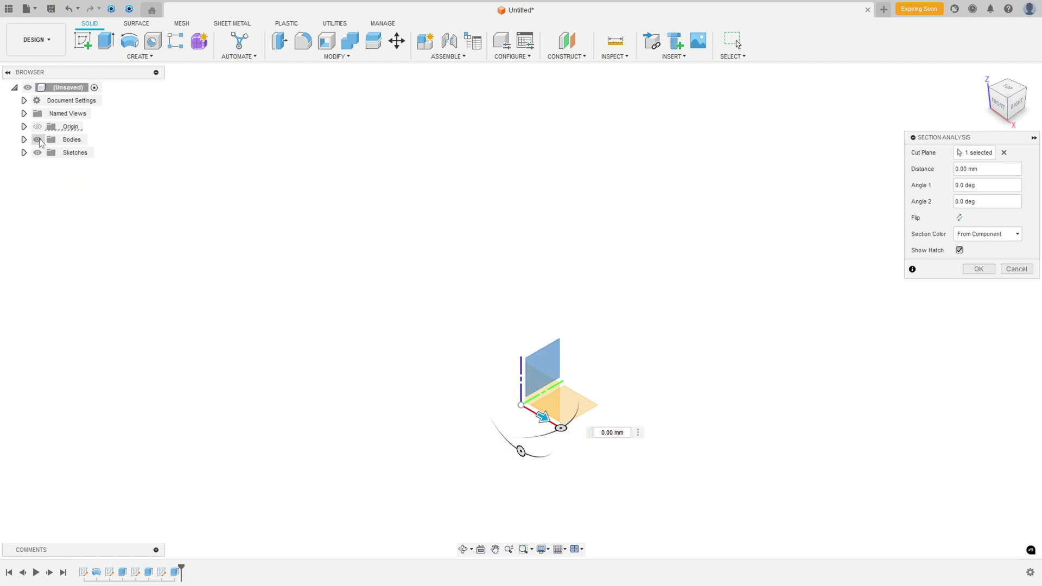
{"action": "left_click", "coordinate": [38, 139]}
{"action": "left_click", "coordinate": [979, 269]}
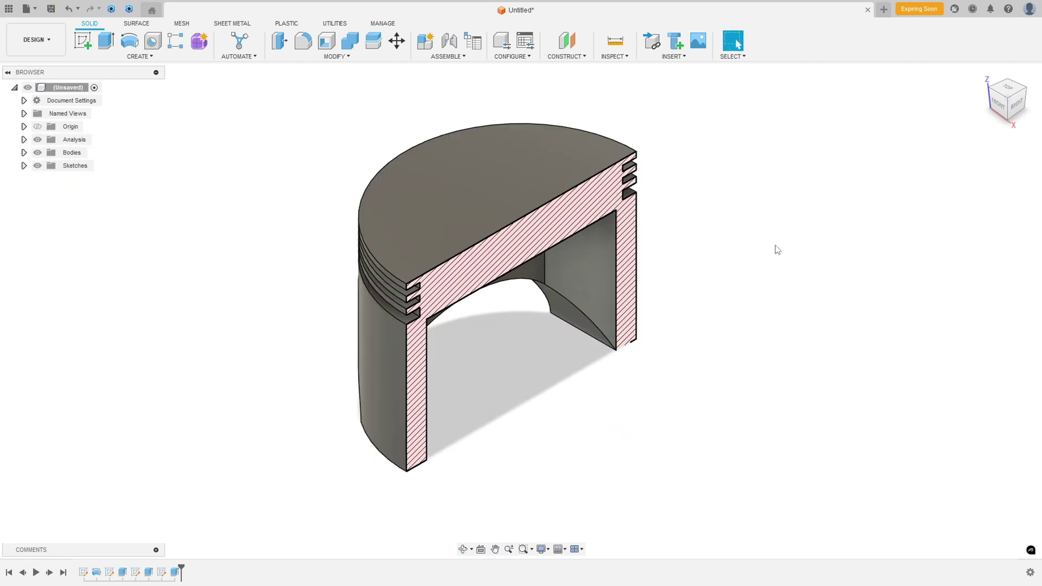
Inspect the sectioned inner pocket from below and hide the section analysis
{"action": "middle_click_drag", "start_coordinate": [774, 249], "coordinate": [747, 170], "text": "shift"}
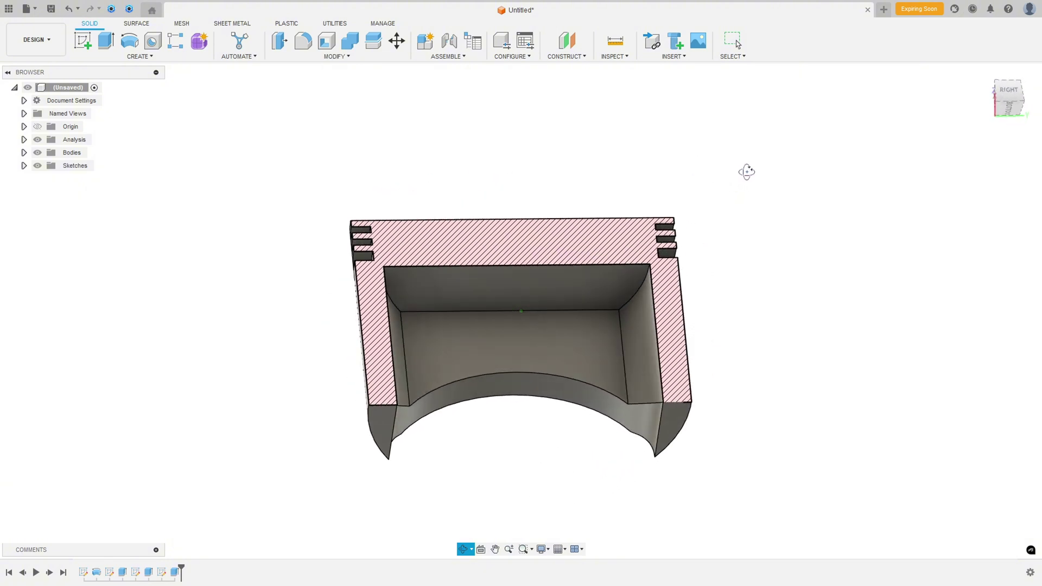
{"action": "left_click", "coordinate": [733, 41]}
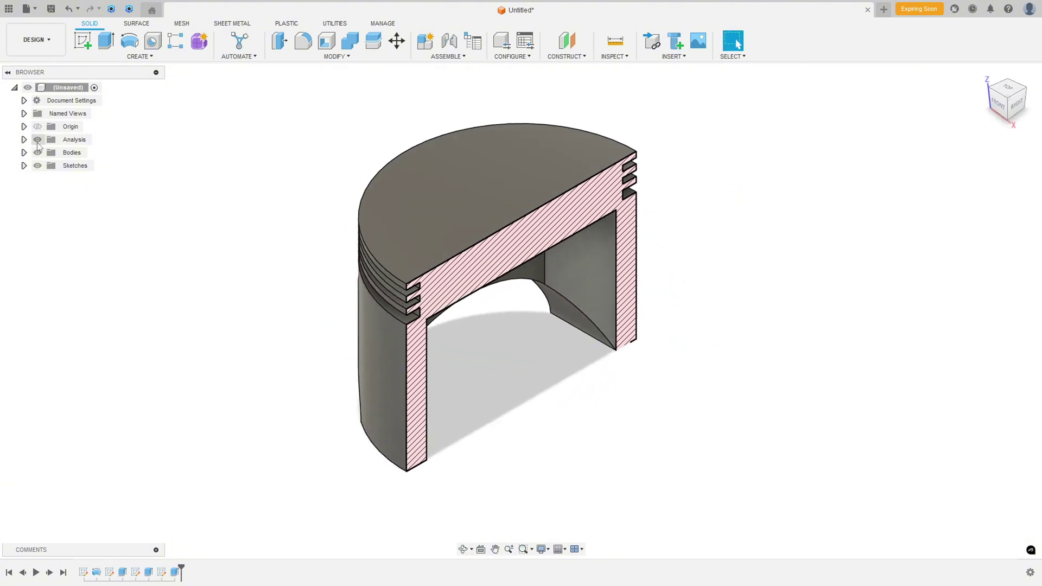
{"action": "left_click", "coordinate": [38, 139]}
Switch to the PDF drawing, mark the pin boss edges and circle the Ø15 and Ø20 diameters
{"action": "key", "text": "alt+Tab"}
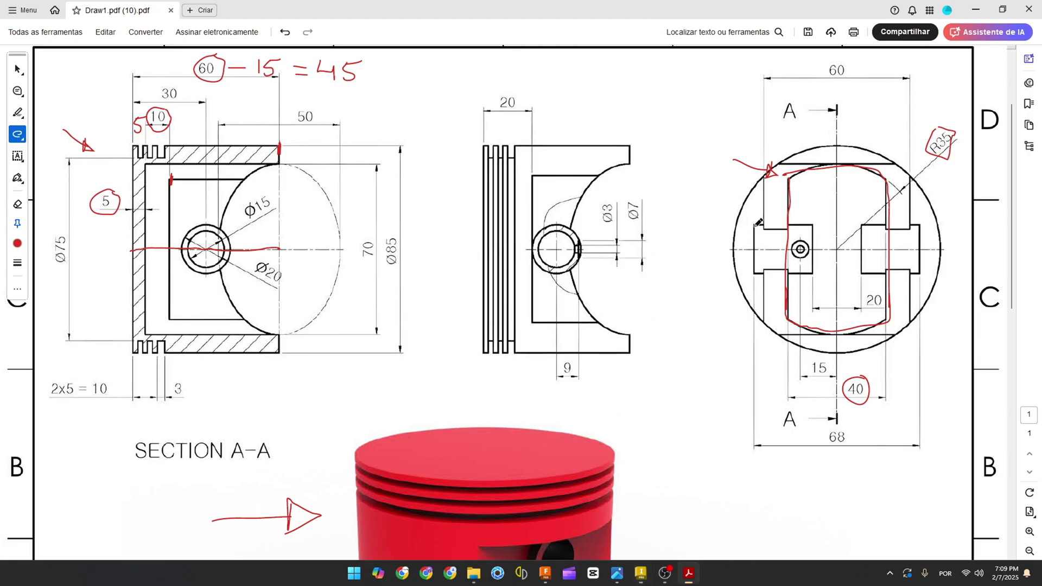
{"action": "left_click_drag", "start_coordinate": [813, 225], "coordinate": [811, 243]}
{"action": "mouse_move", "coordinate": [242, 204]}
{"action": "left_mouse_down"}
{"action": "mouse_move", "coordinate": [267, 222]}
{"action": "mouse_move", "coordinate": [278, 196]}
{"action": "left_mouse_up"}
{"action": "mouse_move", "coordinate": [260, 259]}
{"action": "left_mouse_down"}
{"action": "mouse_move", "coordinate": [279, 284]}
{"action": "mouse_move", "coordinate": [286, 277]}
{"action": "mouse_move", "coordinate": [285, 263]}
{"action": "mouse_move", "coordinate": [258, 257]}
{"action": "left_mouse_up"}
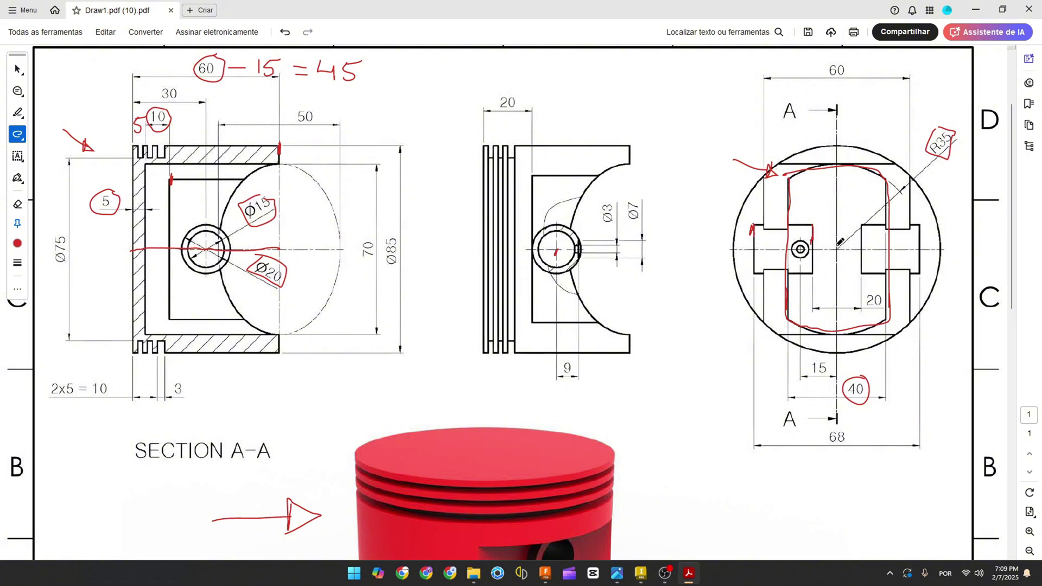
Mark the piston's centre in the end view and write the boss calculations 34 − 30 = 4 and 30 − 10 = 20 beneath it
{"action": "left_click_drag", "start_coordinate": [836, 249], "coordinate": [835, 253]}
{"action": "mouse_move", "coordinate": [760, 462]}
{"action": "left_mouse_down"}
{"action": "mouse_move", "coordinate": [759, 486]}
{"action": "mouse_move", "coordinate": [783, 476]}
{"action": "mouse_move", "coordinate": [782, 488]}
{"action": "left_mouse_up"}
{"action": "left_click_drag", "start_coordinate": [798, 478], "coordinate": [810, 477]}
{"action": "mouse_move", "coordinate": [814, 470]}
{"action": "left_mouse_down"}
{"action": "mouse_move", "coordinate": [823, 468]}
{"action": "mouse_move", "coordinate": [816, 487]}
{"action": "mouse_move", "coordinate": [840, 469]}
{"action": "left_mouse_up"}
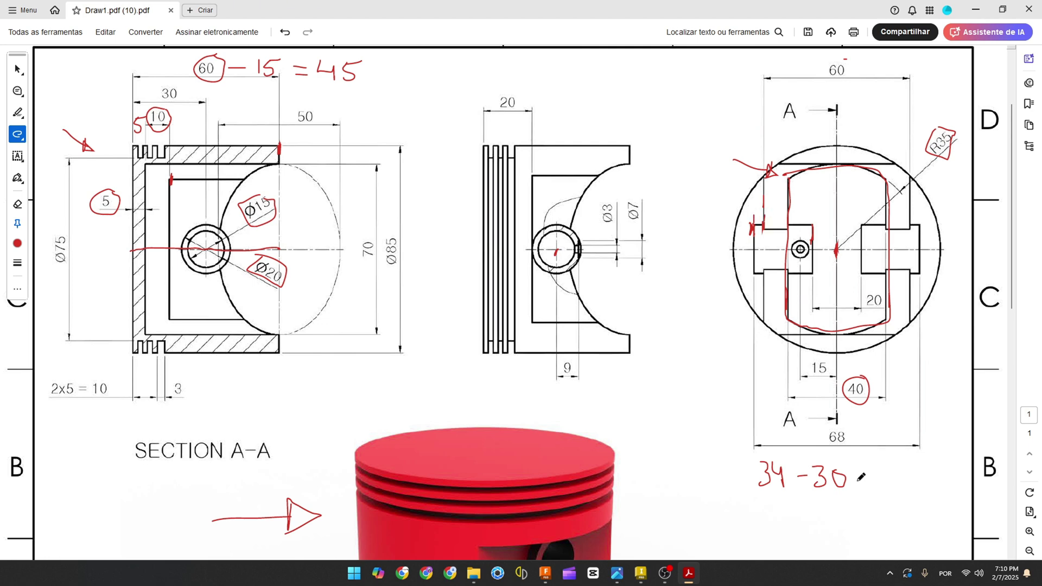
{"action": "left_click_drag", "start_coordinate": [860, 472], "coordinate": [869, 472]}
{"action": "mouse_move", "coordinate": [860, 481]}
{"action": "left_mouse_down"}
{"action": "mouse_move", "coordinate": [885, 472]}
{"action": "mouse_move", "coordinate": [888, 487]}
{"action": "left_mouse_up"}
{"action": "mouse_move", "coordinate": [784, 508]}
{"action": "left_mouse_down"}
{"action": "mouse_move", "coordinate": [759, 527]}
{"action": "mouse_move", "coordinate": [802, 530]}
{"action": "mouse_move", "coordinate": [797, 502]}
{"action": "left_mouse_up"}
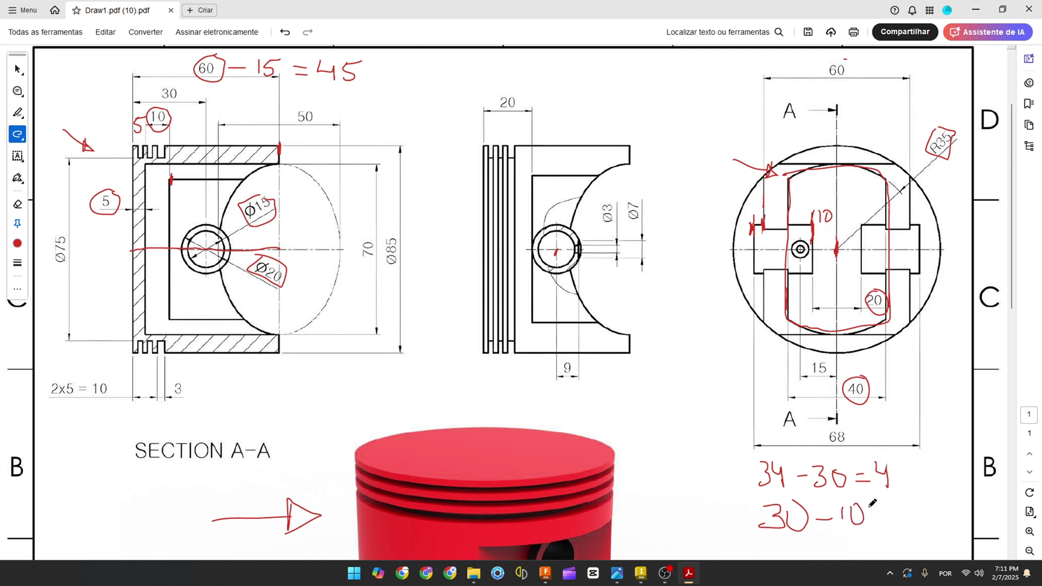
{"action": "left_click_drag", "start_coordinate": [925, 512], "coordinate": [921, 499]}
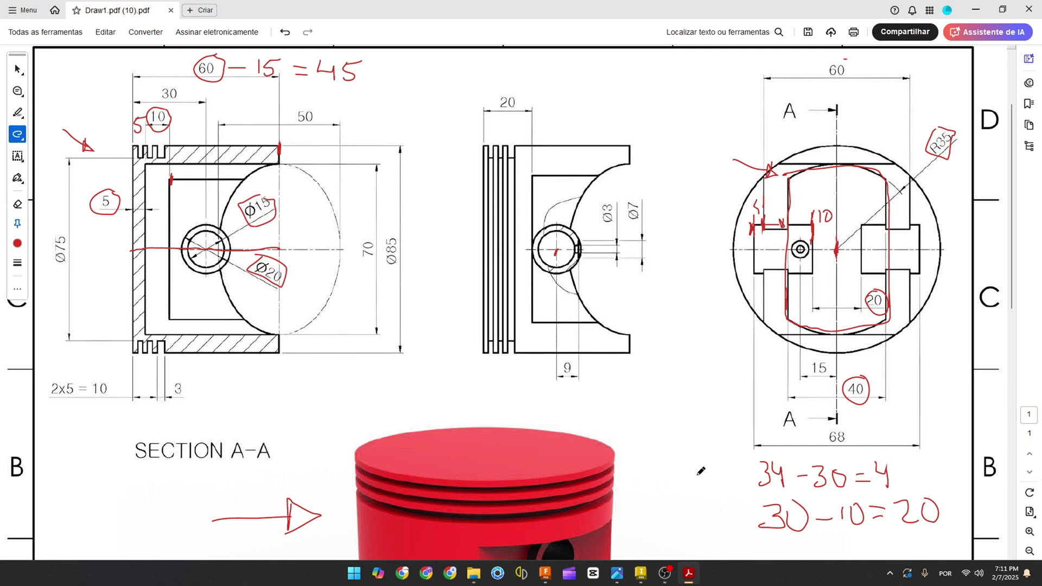
Return to Fusion and start a new sketch on the YZ plane
{"action": "left_click", "coordinate": [546, 574]}
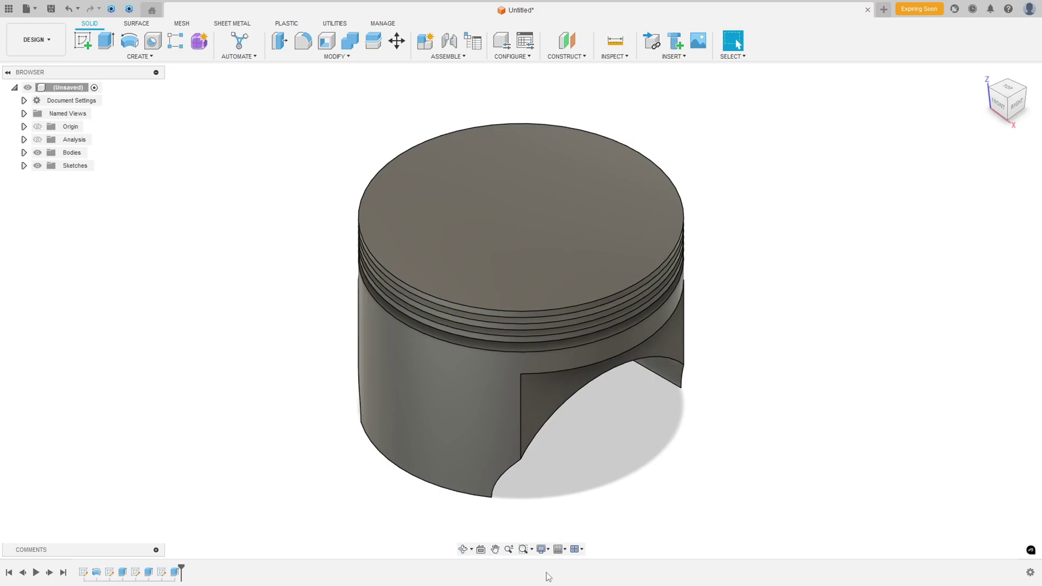
{"action": "left_click", "coordinate": [84, 43]}
{"action": "left_click", "coordinate": [548, 396]}
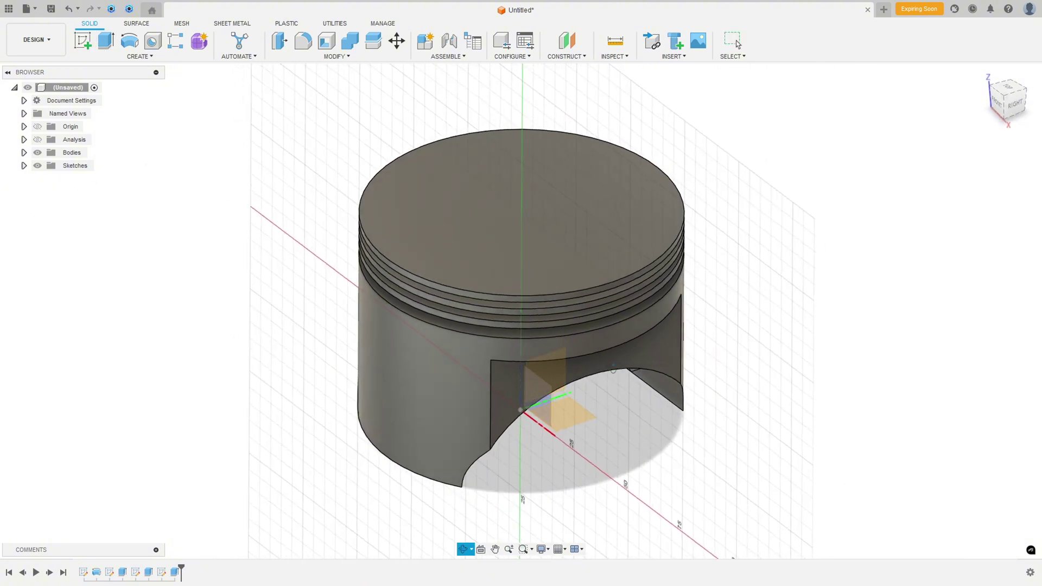
{"action": "left_click", "coordinate": [543, 347]}
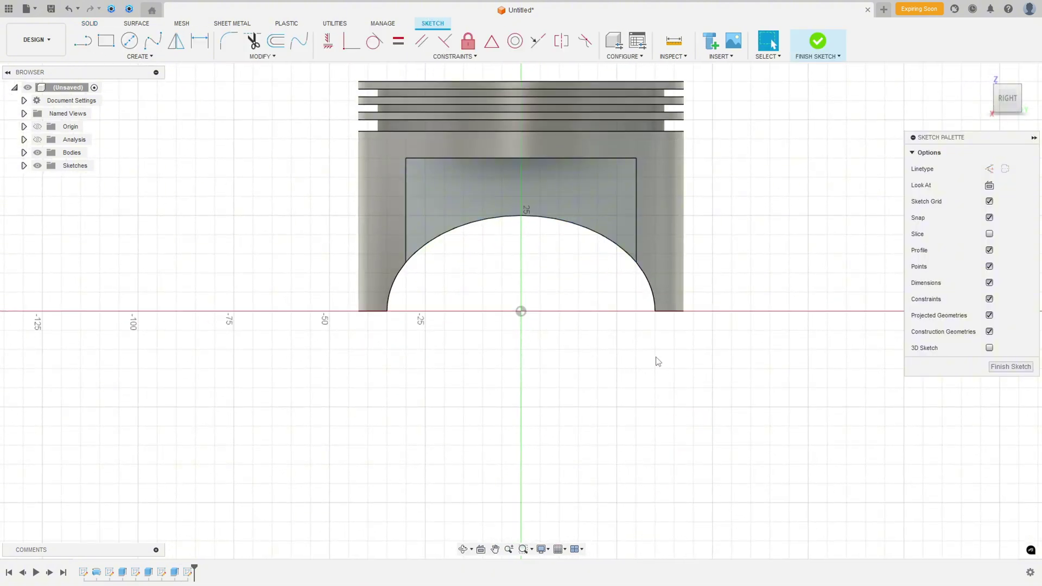
Check the boss diameters in the PDF drawing, return to Fusion and sketch two concentric circles, about 10 and 19 mm in diameter, on the piston's vertical axis
{"action": "key", "text": "alt+Tab"}
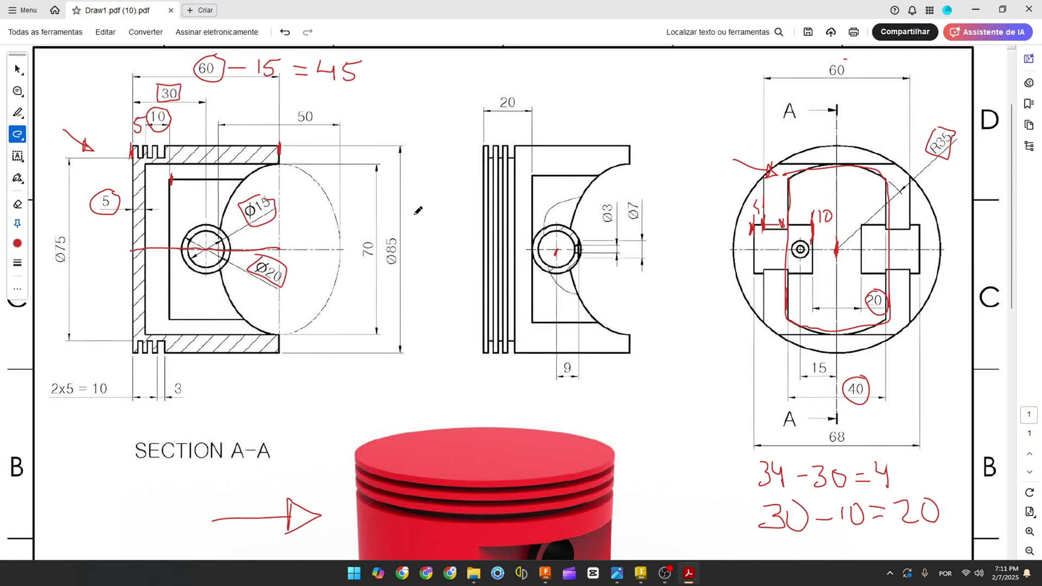
{"action": "left_click", "coordinate": [545, 572]}
{"action": "left_click", "coordinate": [129, 40]}
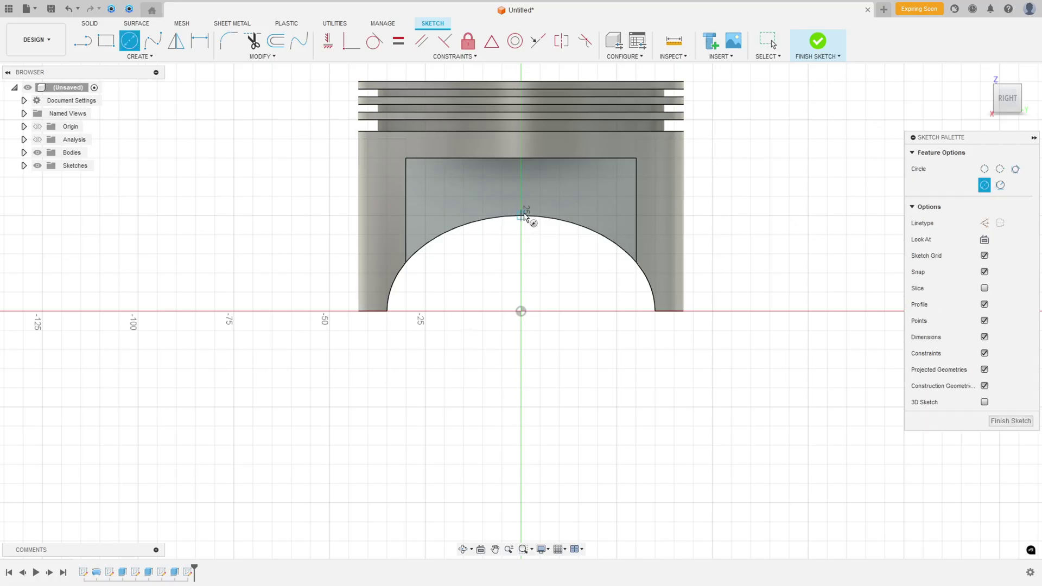
{"action": "left_click", "coordinate": [521, 196]}
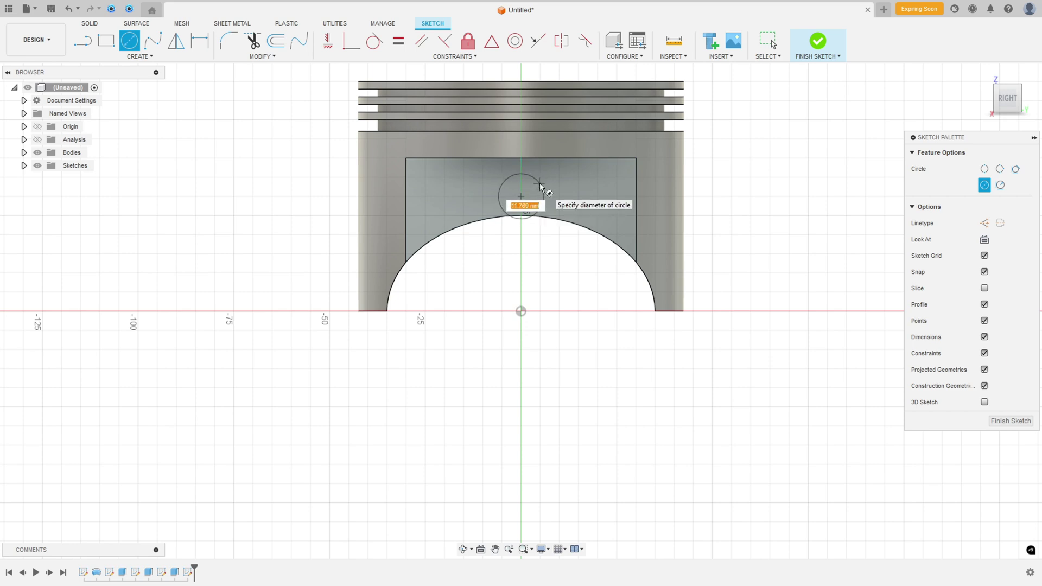
{"action": "left_click", "coordinate": [550, 218]}
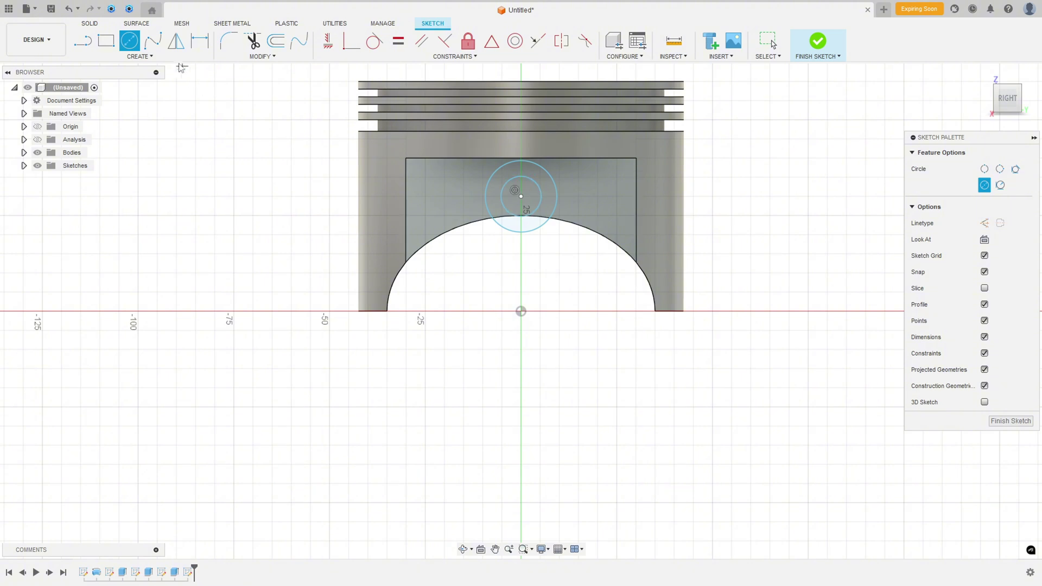
Dimension the outer boss circle to 20 mm and the inner circle to 15 mm in diameter
{"action": "key", "text": "d"}
{"action": "left_click", "coordinate": [537, 235]}
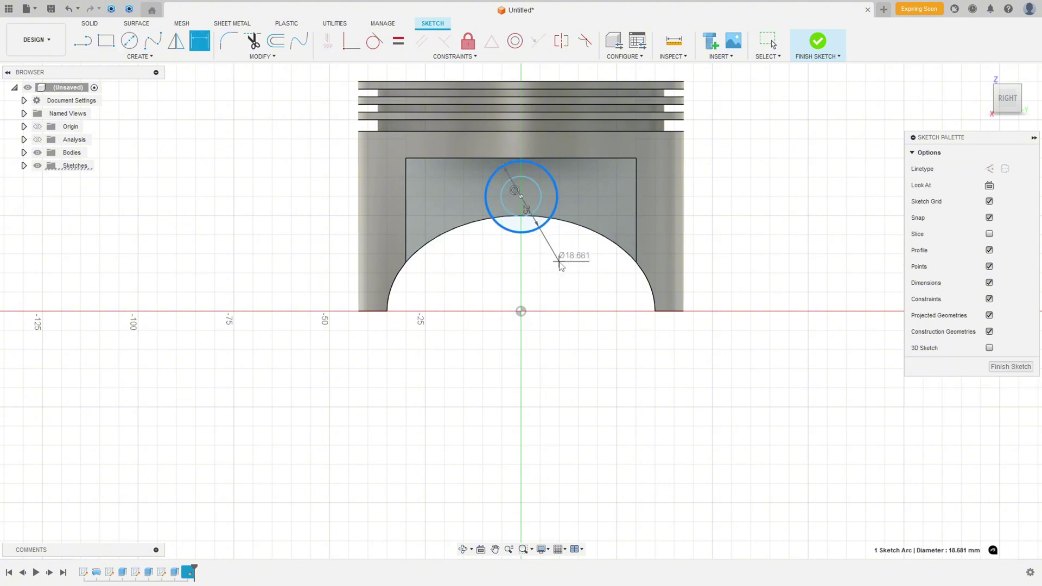
{"action": "left_click", "coordinate": [563, 266]}
{"action": "type", "text": "20"}
{"action": "key", "text": "Return"}
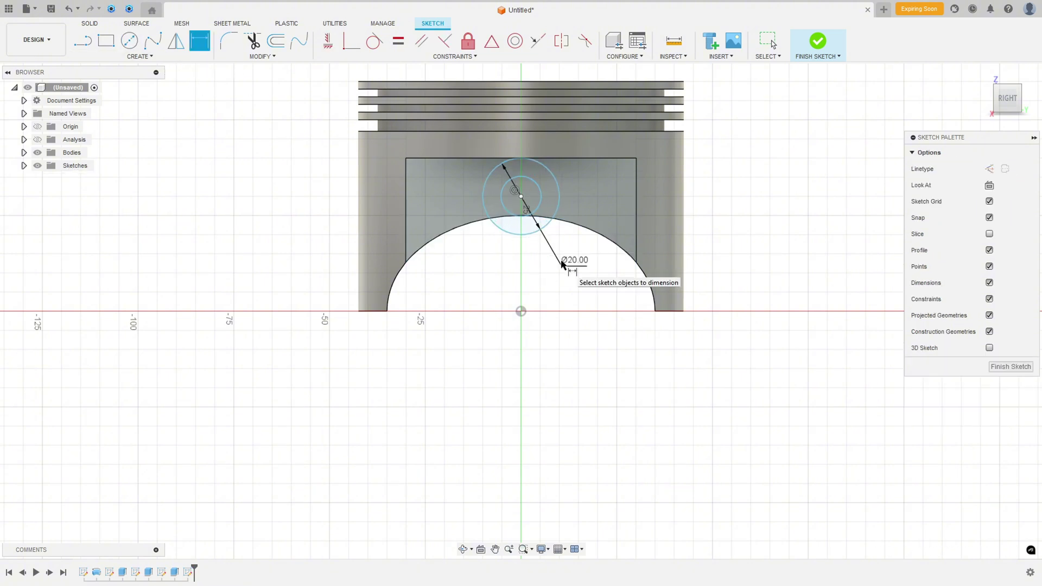
{"action": "left_click", "coordinate": [540, 210]}
{"action": "left_click", "coordinate": [609, 197]}
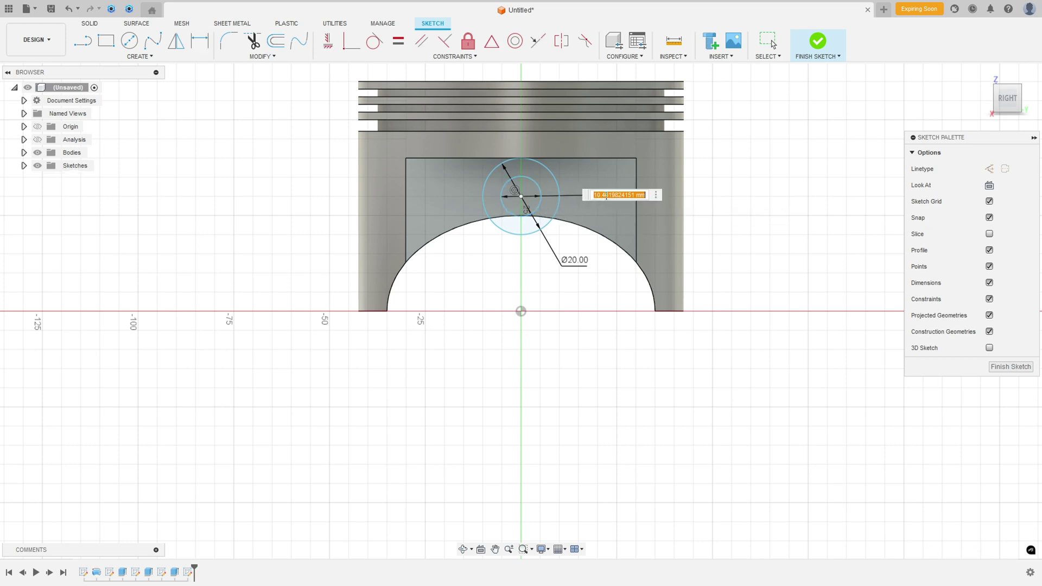
{"action": "type", "text": "15"}
{"action": "key", "text": "Return"}
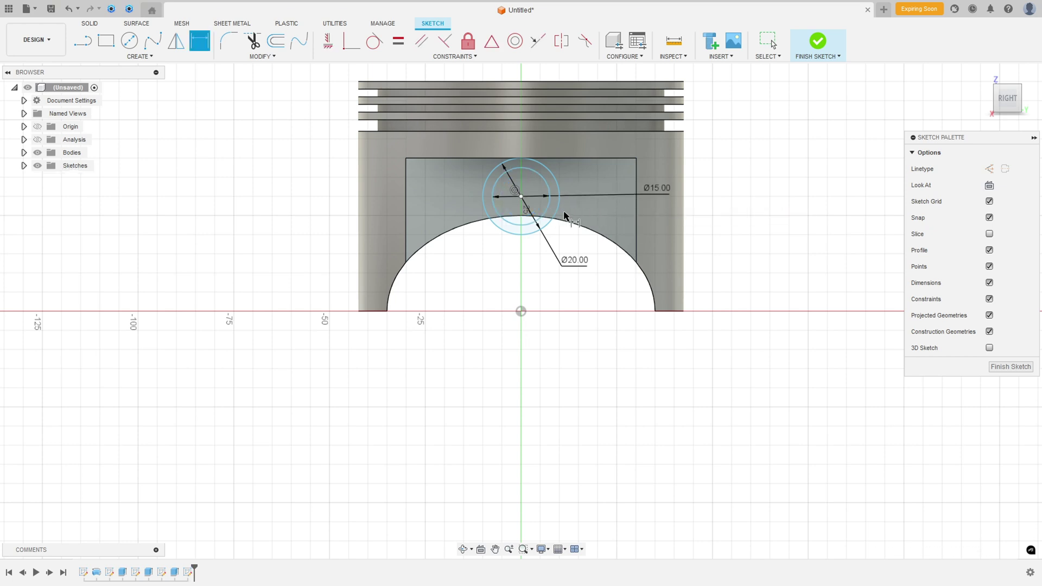
Constrain the circles' common centre to align vertically with the sketch origin
{"action": "left_click", "coordinate": [328, 41]}
{"action": "left_click", "coordinate": [521, 196]}
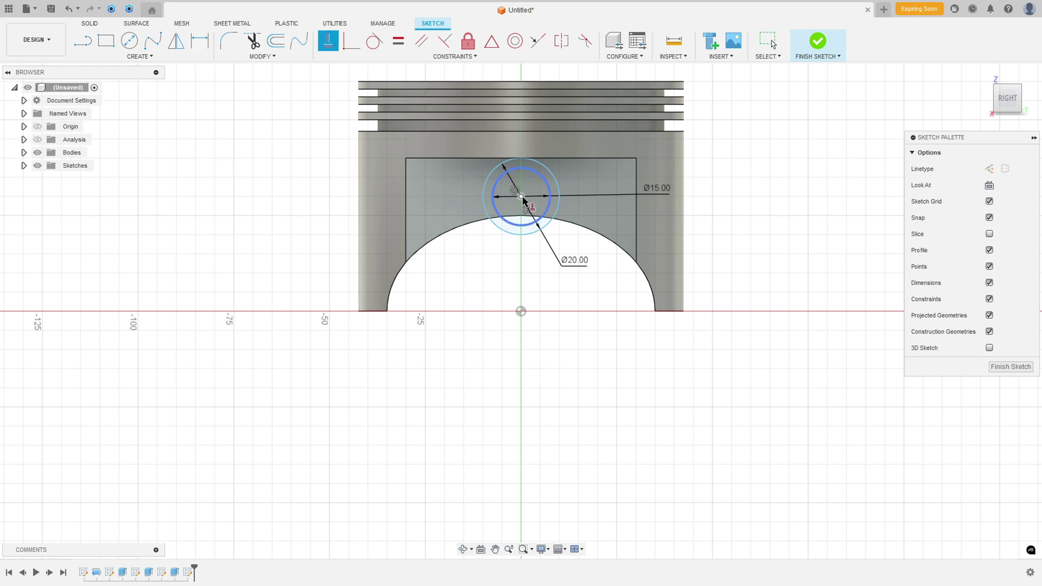
{"action": "left_click", "coordinate": [522, 311]}
Project the piston's top edge into the boss sketch
{"action": "middle_click_drag", "start_coordinate": [526, 235], "coordinate": [509, 305]}
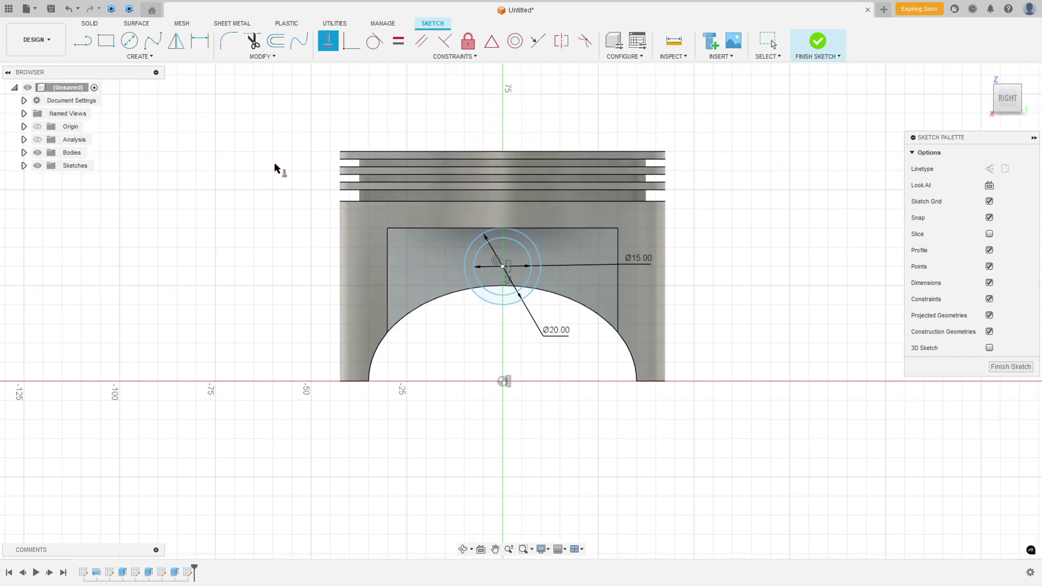
{"action": "left_click", "coordinate": [140, 56]}
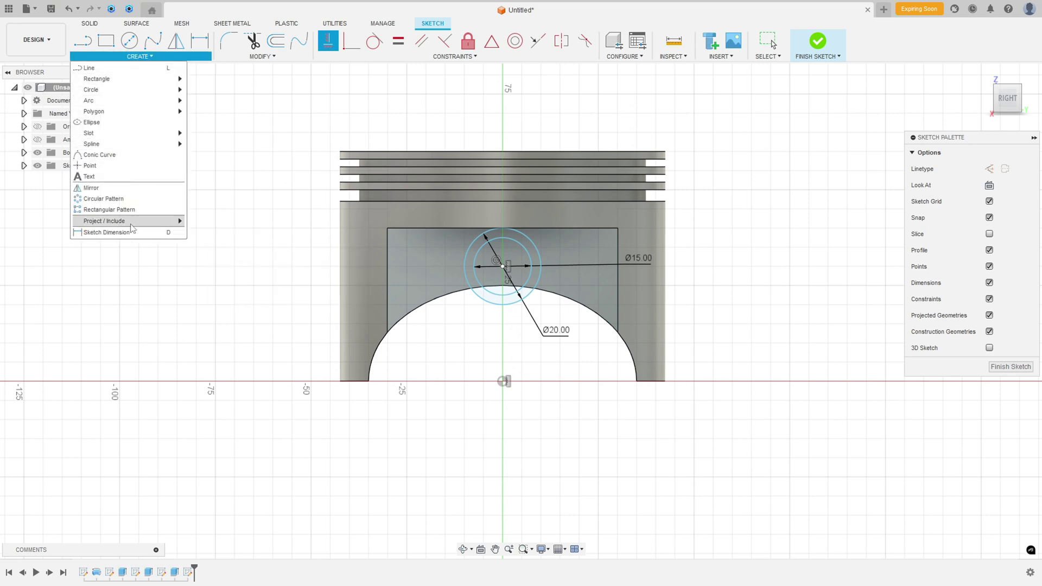
{"action": "mouse_move", "coordinate": [130, 221]}
{"action": "left_click", "coordinate": [201, 222]}
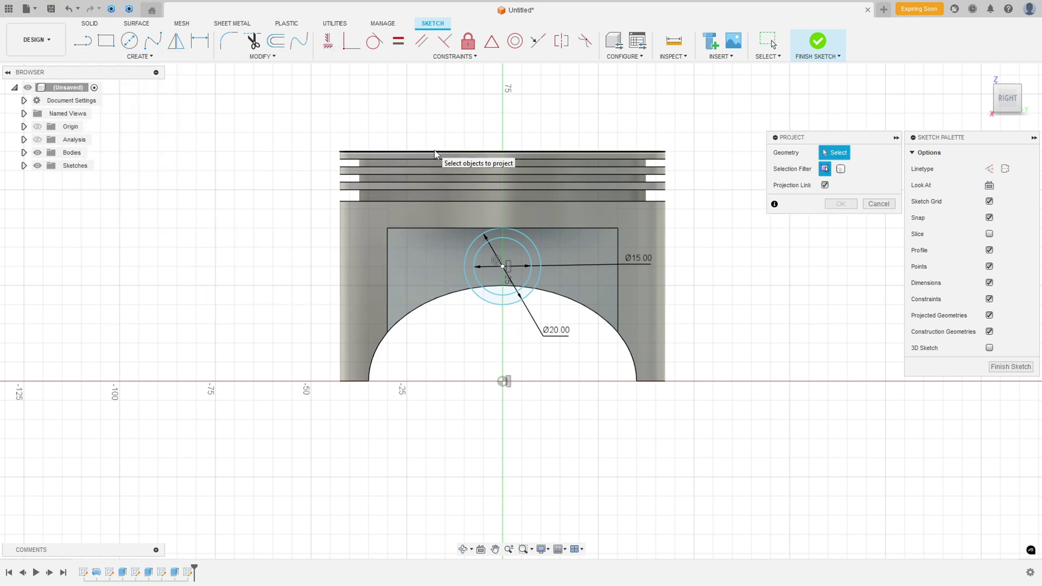
{"action": "left_click", "coordinate": [434, 152]}
{"action": "left_click", "coordinate": [841, 204]}
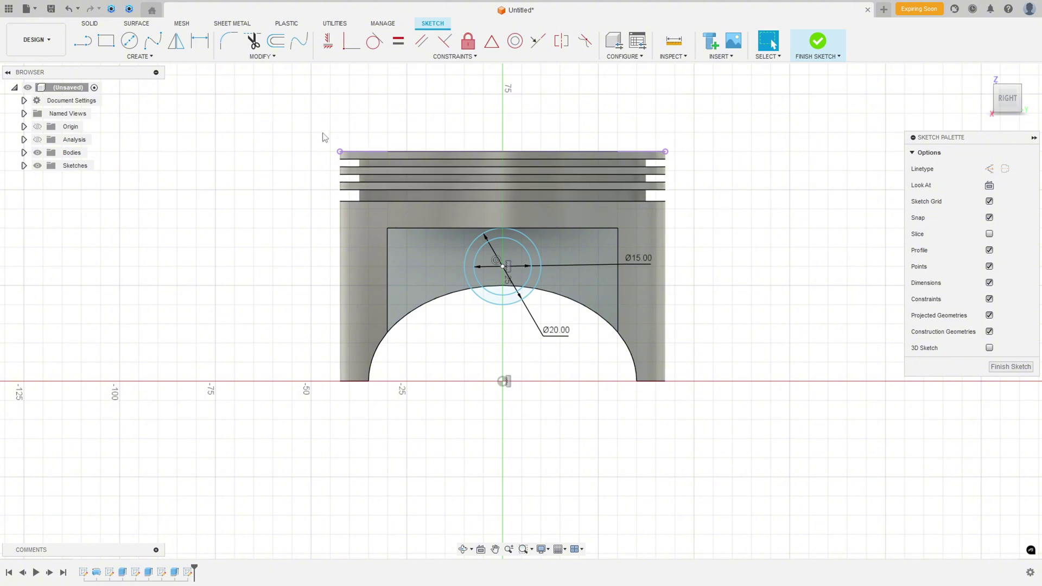
Dimension the circles' centre 30 mm below the projected top edge, move the Ø15 dimension clear of the body and finish the sketch
{"action": "left_click", "coordinate": [200, 41]}
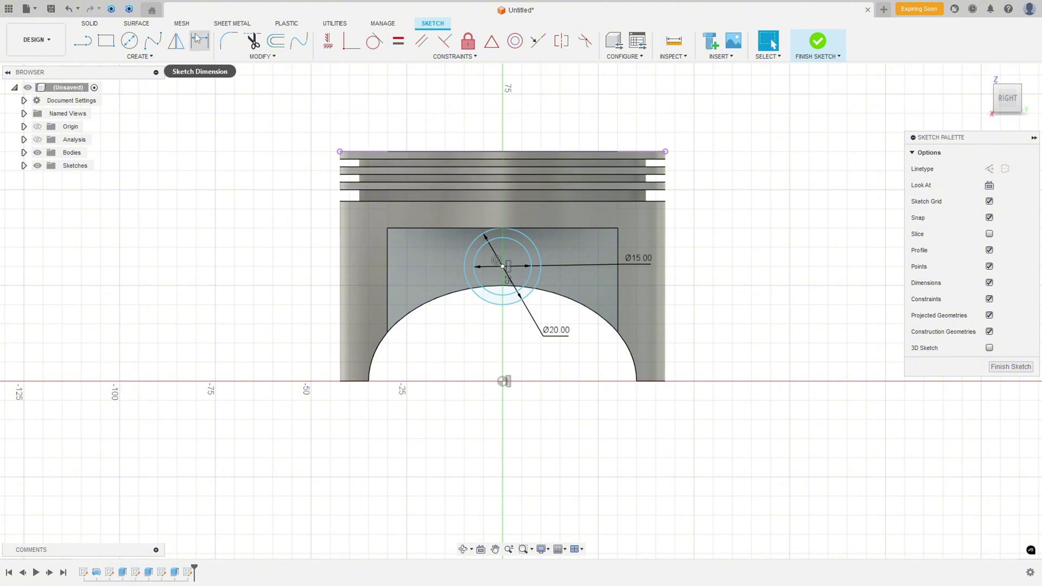
{"action": "left_click", "coordinate": [511, 154]}
{"action": "left_click", "coordinate": [502, 266]}
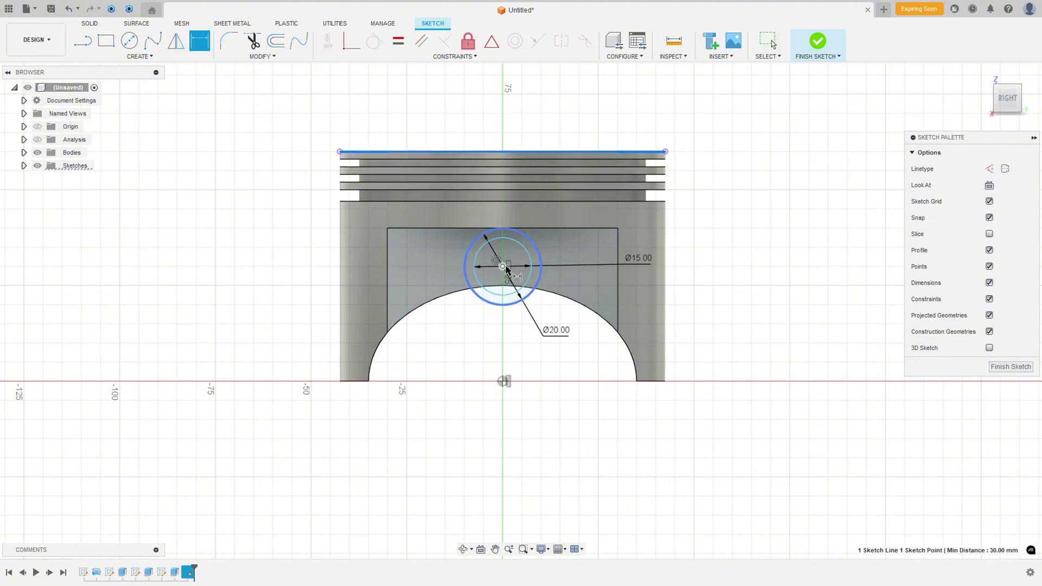
{"action": "left_click", "coordinate": [751, 232]}
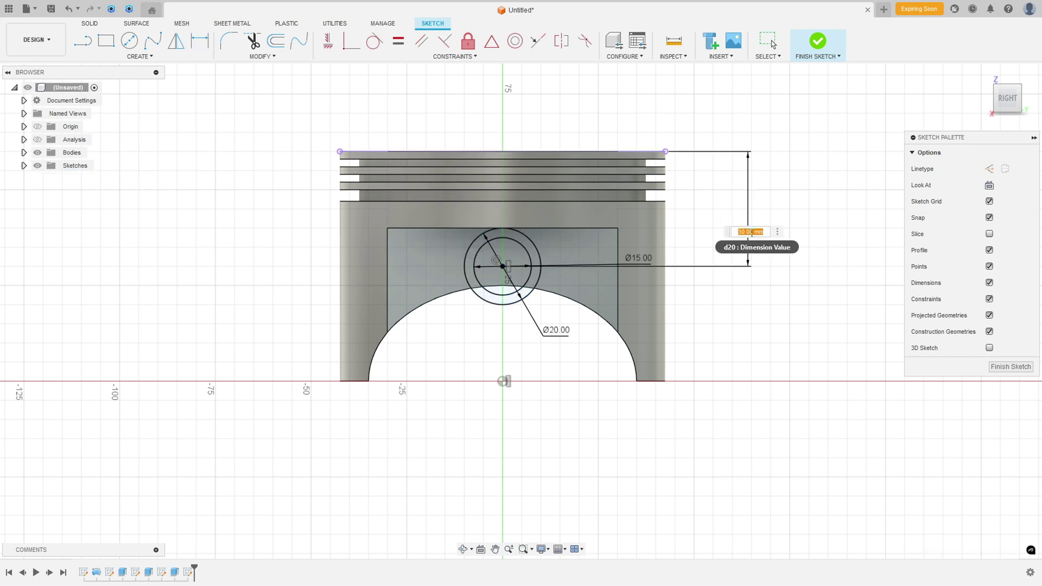
{"action": "key", "text": "Return"}
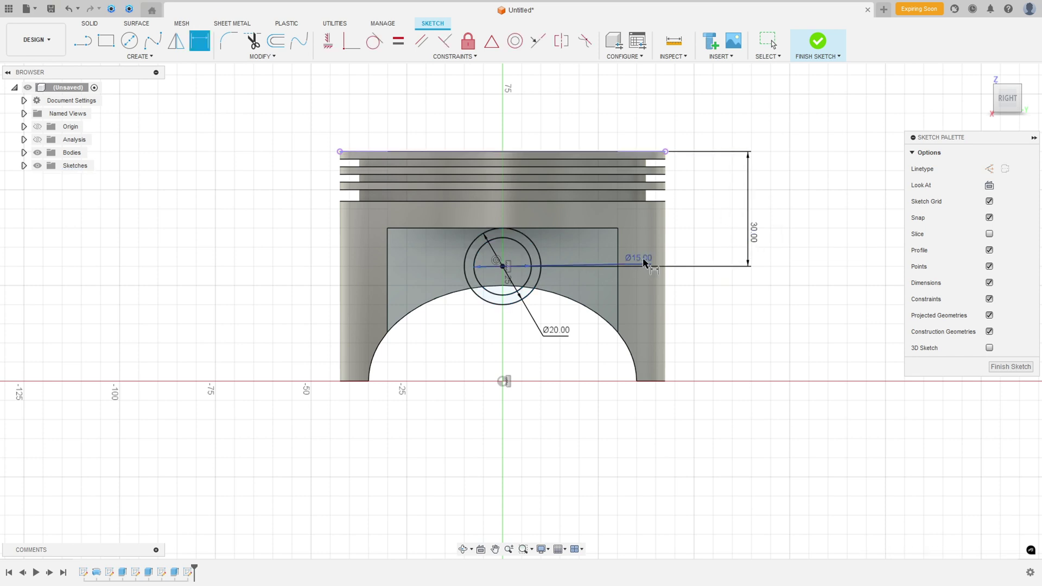
{"action": "key", "text": "Escape"}
{"action": "left_click_drag", "start_coordinate": [644, 264], "coordinate": [598, 344]}
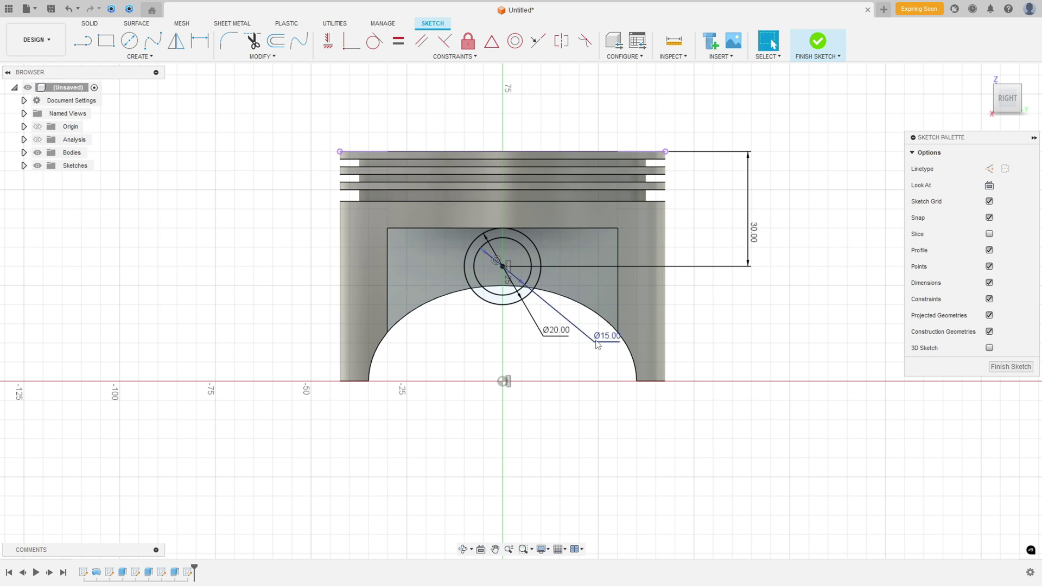
{"action": "left_click", "coordinate": [818, 43]}
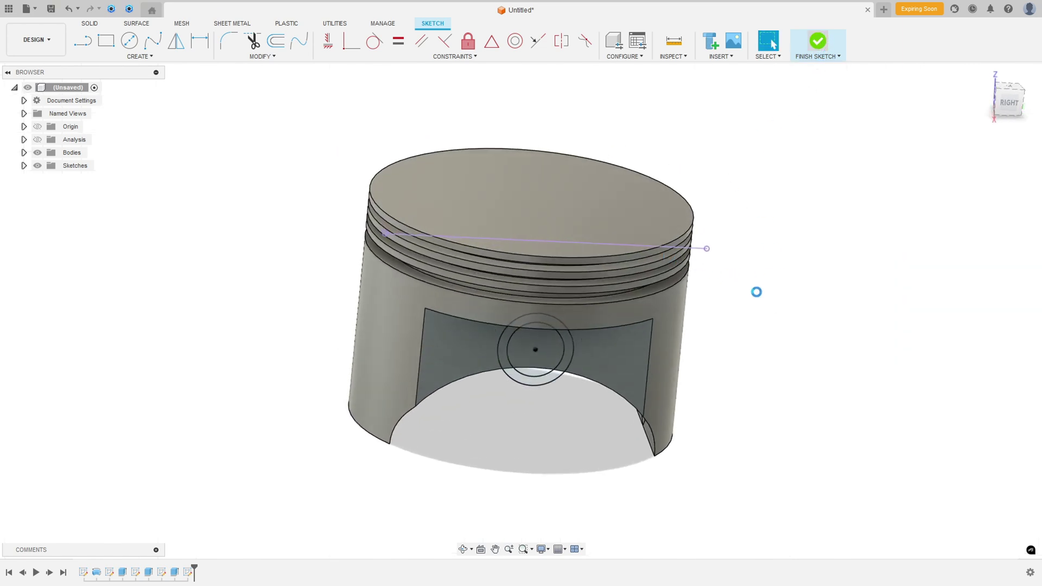
Start an extrusion of both ring regions between the Ø15 and Ø20 circles, with the direction set to Two Sides
{"action": "mouse_move", "coordinate": [726, 319]}
{"action": "middle_mouse_down", "text": "shift"}
{"action": "mouse_move", "coordinate": [773, 307]}
{"action": "mouse_move", "coordinate": [756, 325]}
{"action": "middle_mouse_up", "text": "shift"}
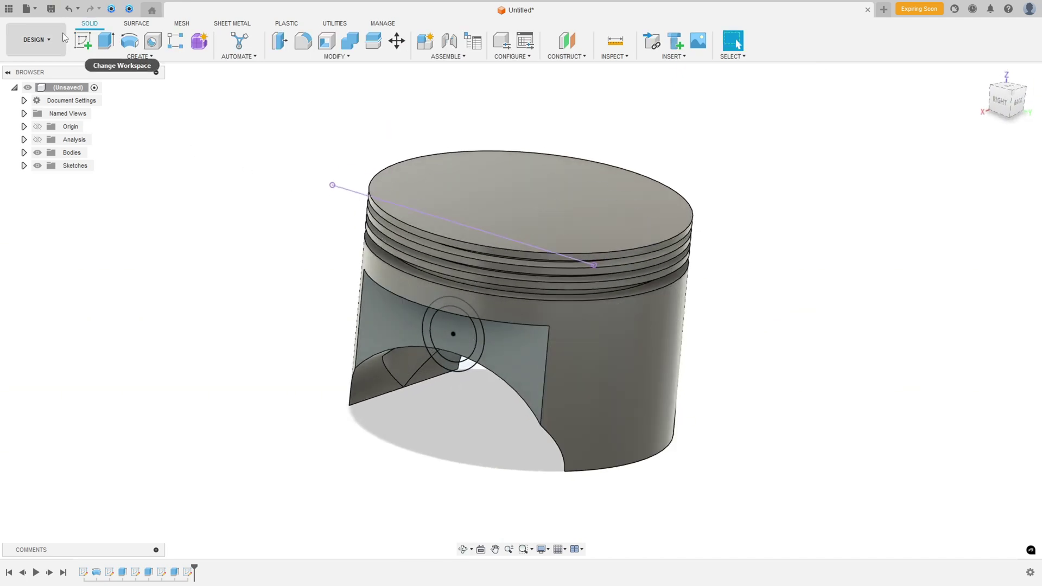
{"action": "left_click", "coordinate": [107, 41]}
{"action": "scroll", "coordinate": [465, 403], "scroll_direction": "up", "scroll_amount": 5}
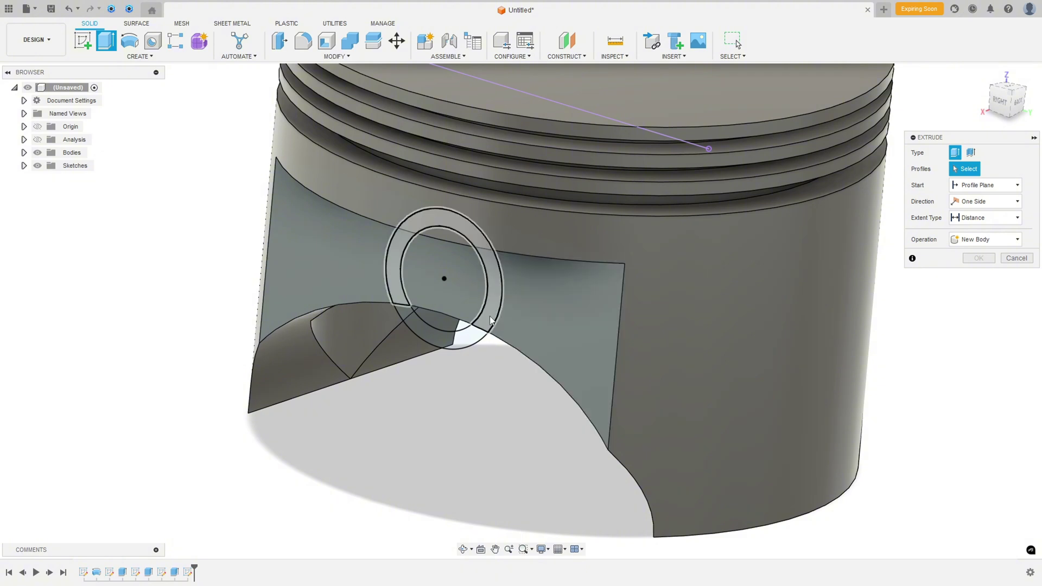
{"action": "left_click", "coordinate": [490, 304]}
{"action": "left_click", "coordinate": [458, 348]}
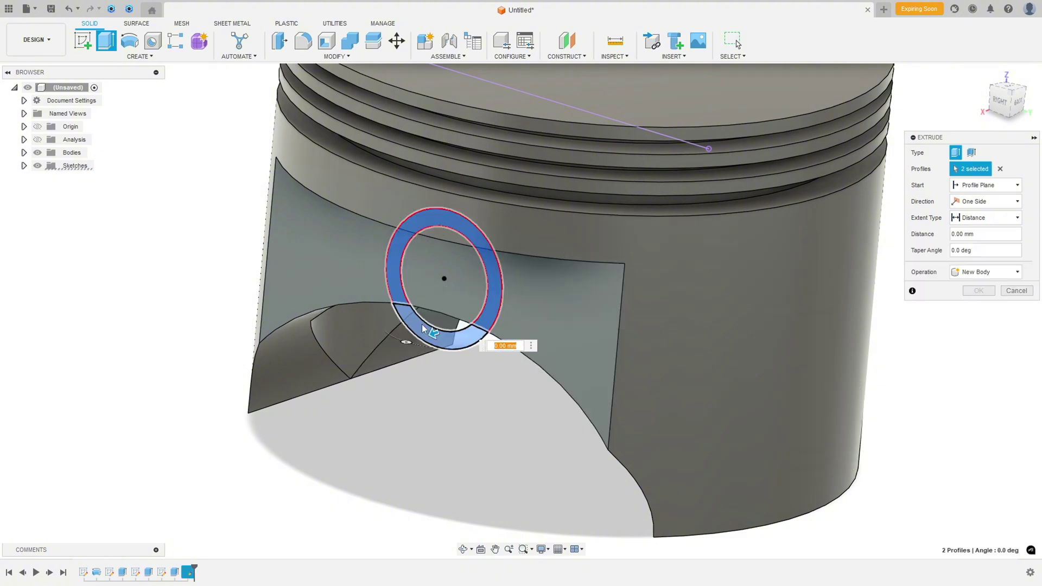
{"action": "scroll", "coordinate": [420, 334], "scroll_direction": "down", "scroll_amount": 4}
{"action": "middle_click_drag", "start_coordinate": [358, 326], "coordinate": [467, 312], "text": "shift"}
{"action": "left_click", "coordinate": [972, 204]}
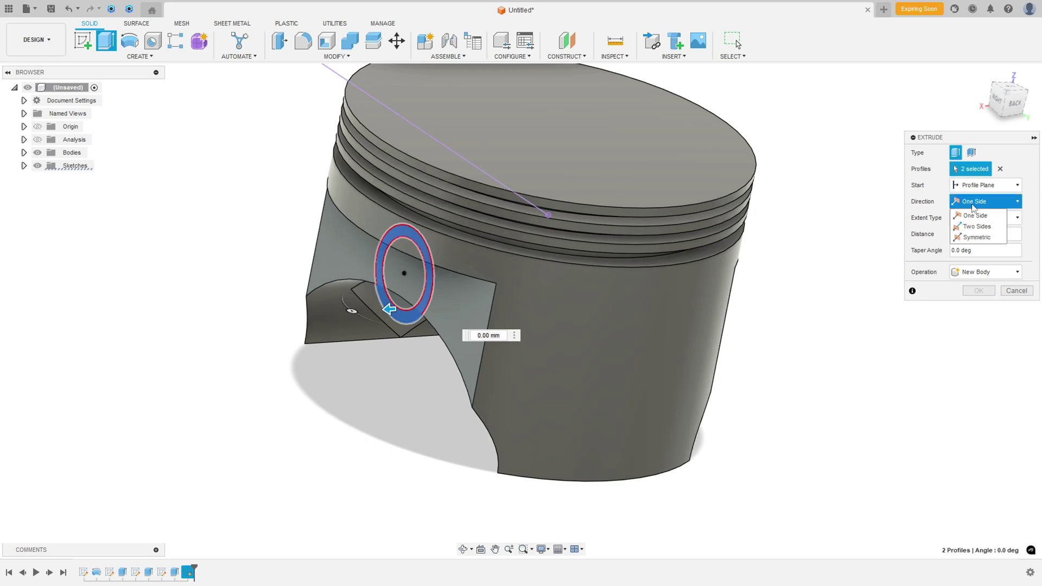
{"action": "left_click", "coordinate": [977, 226]}
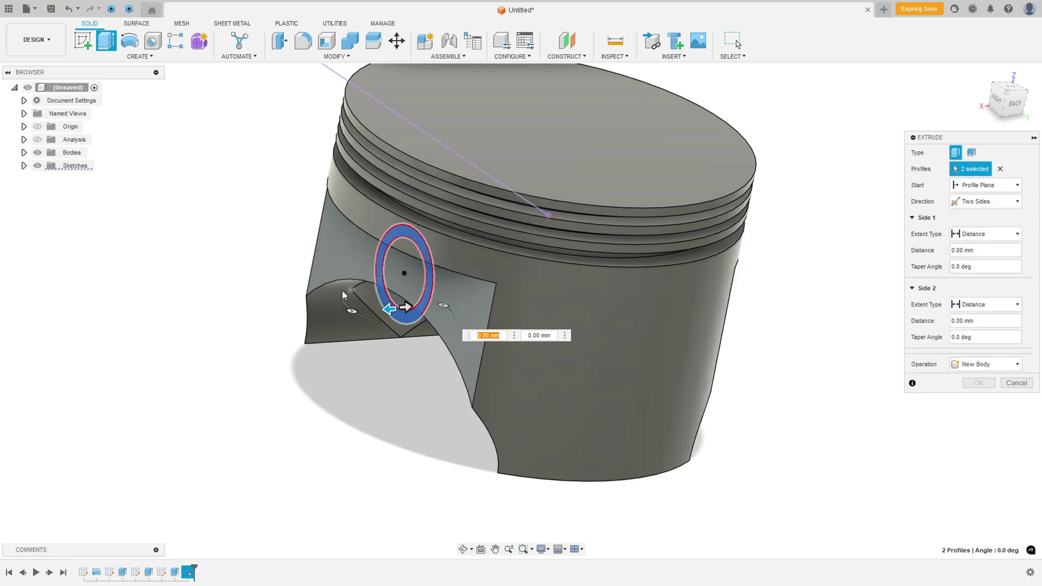
Extrude the boss ring 4 mm outward on side 1 and 20 mm inward on side 2, joined to the piston body
{"action": "left_click_drag", "start_coordinate": [387, 309], "coordinate": [359, 310]}
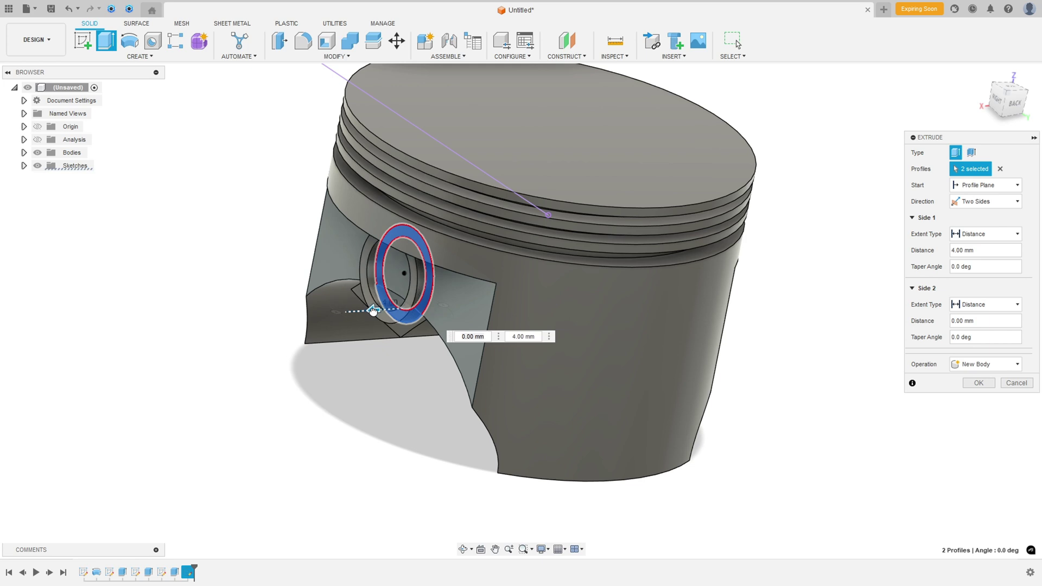
{"action": "left_click", "coordinate": [993, 323]}
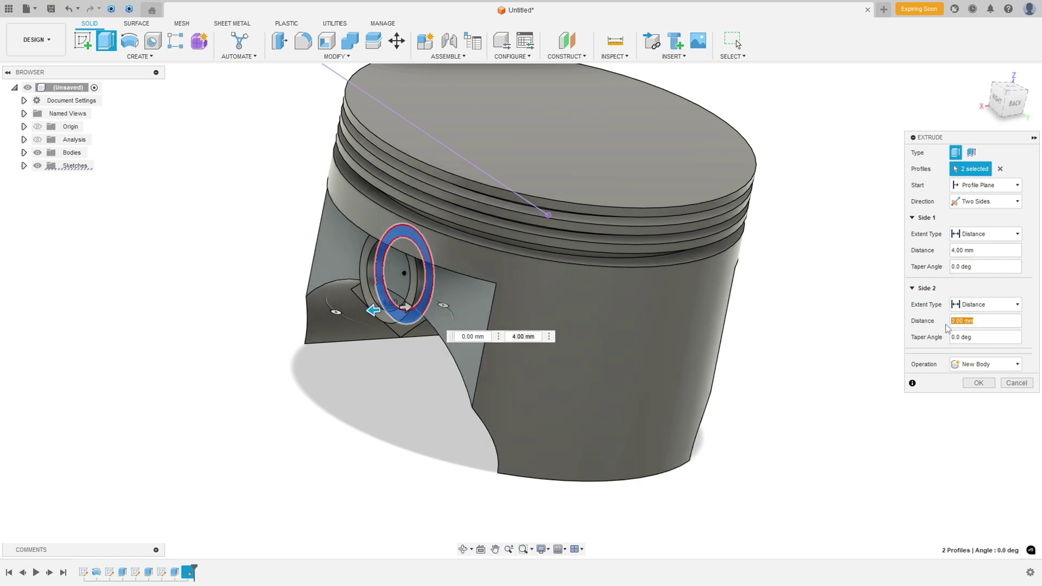
{"action": "middle_click_drag", "start_coordinate": [607, 353], "coordinate": [542, 271], "text": "shift"}
{"action": "left_click", "coordinate": [975, 367]}
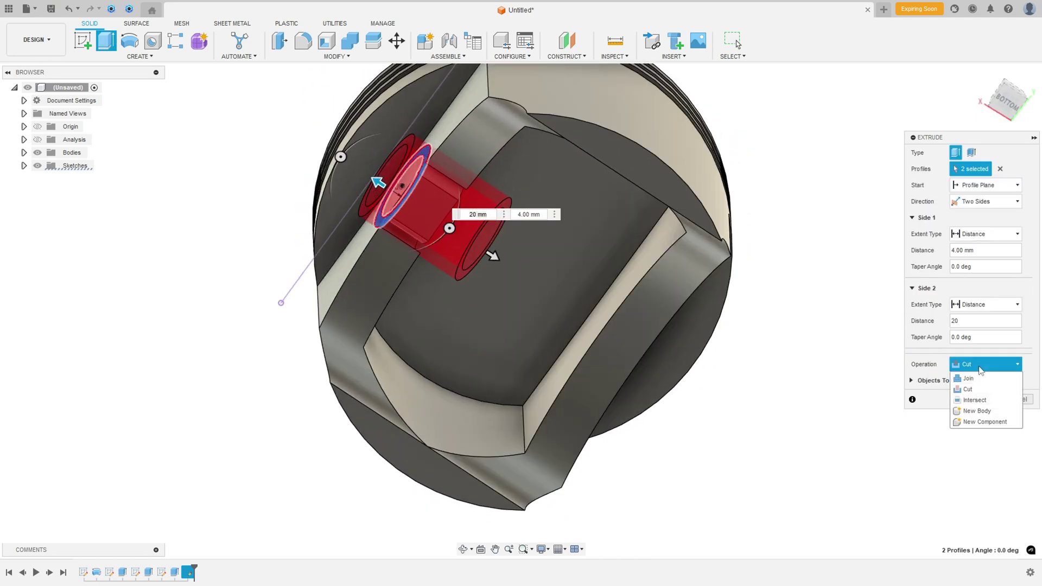
{"action": "left_click", "coordinate": [975, 383]}
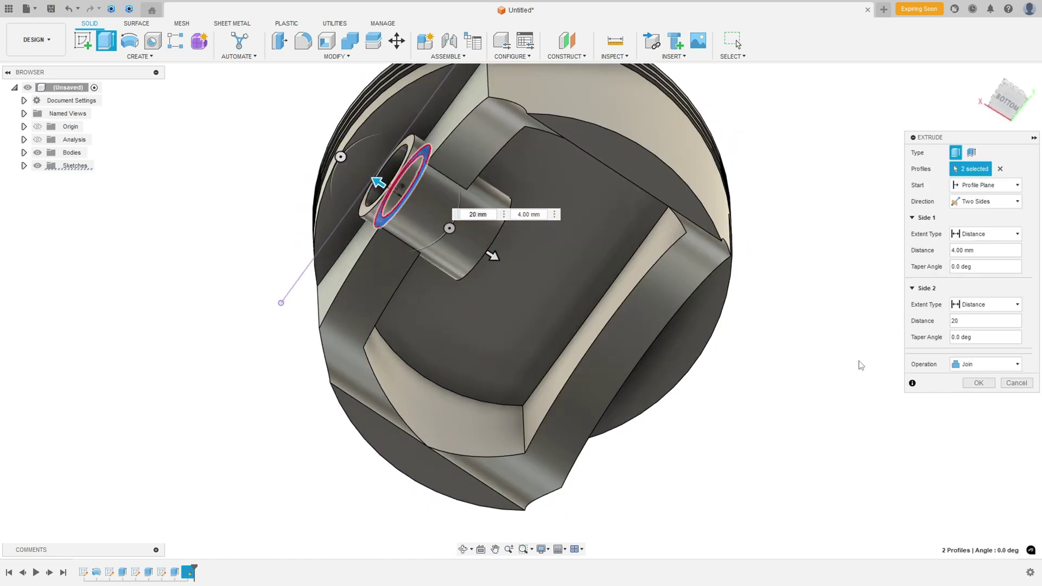
{"action": "left_click", "coordinate": [979, 383]}
Mirror the pin boss extrusion as a feature across the origin mid-plane to the opposite side of the piston, with compute type Adjust
{"action": "middle_click_drag", "start_coordinate": [901, 372], "coordinate": [540, 271], "text": "shift"}
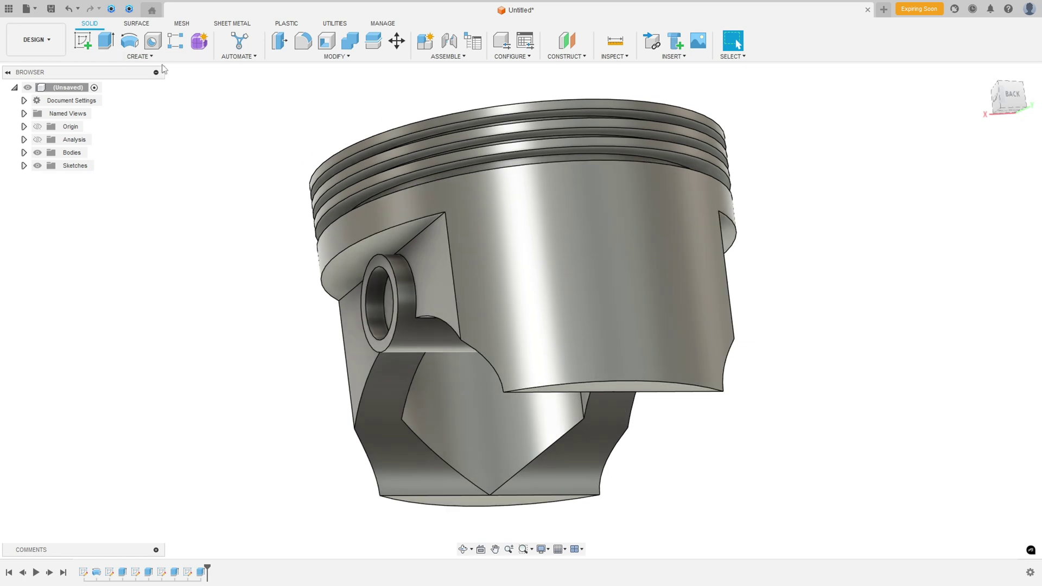
{"action": "left_click", "coordinate": [140, 56]}
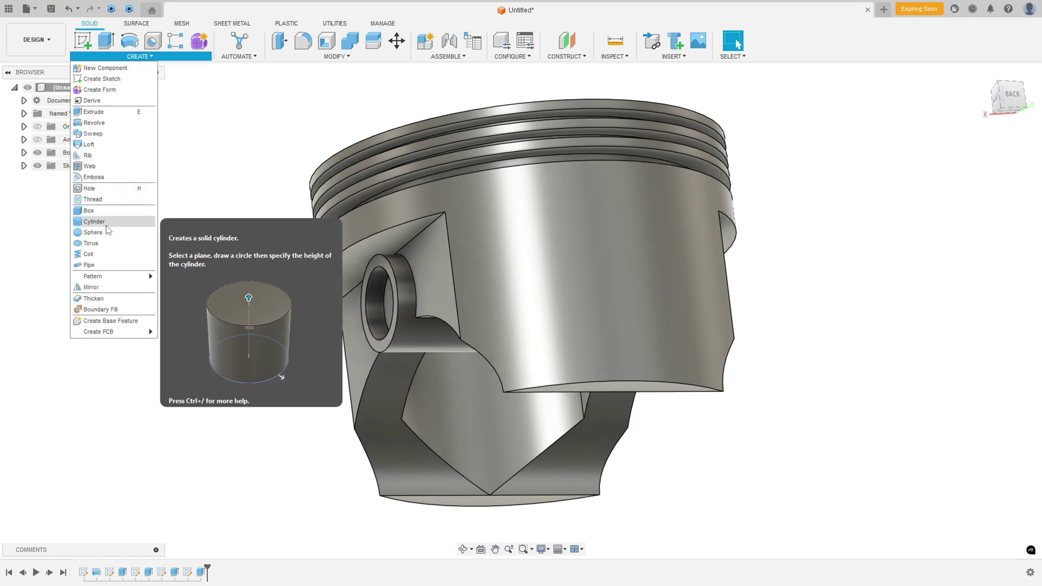
{"action": "left_click", "coordinate": [91, 288]}
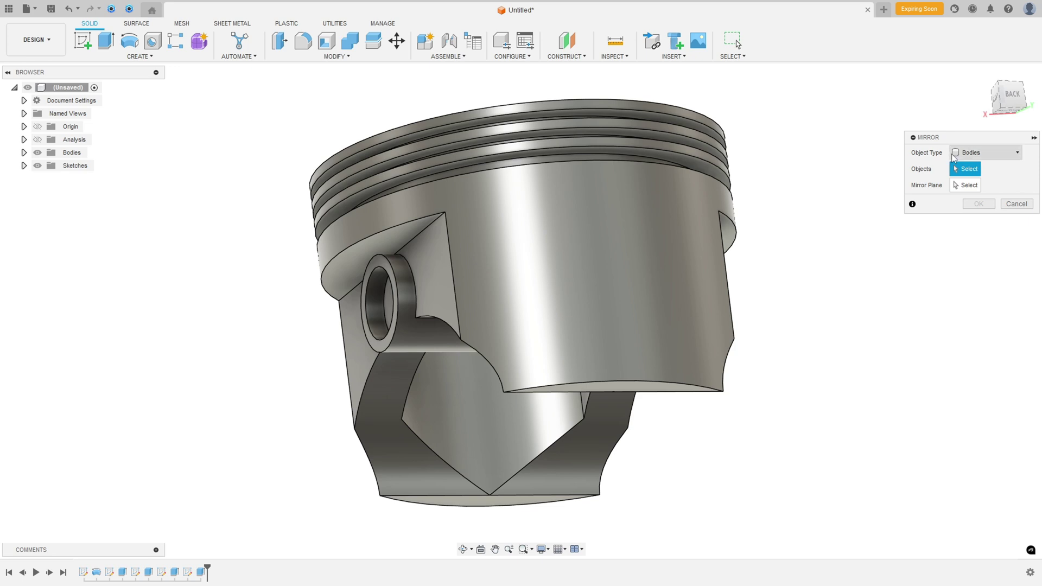
{"action": "left_click", "coordinate": [973, 154]}
{"action": "left_click", "coordinate": [964, 187]}
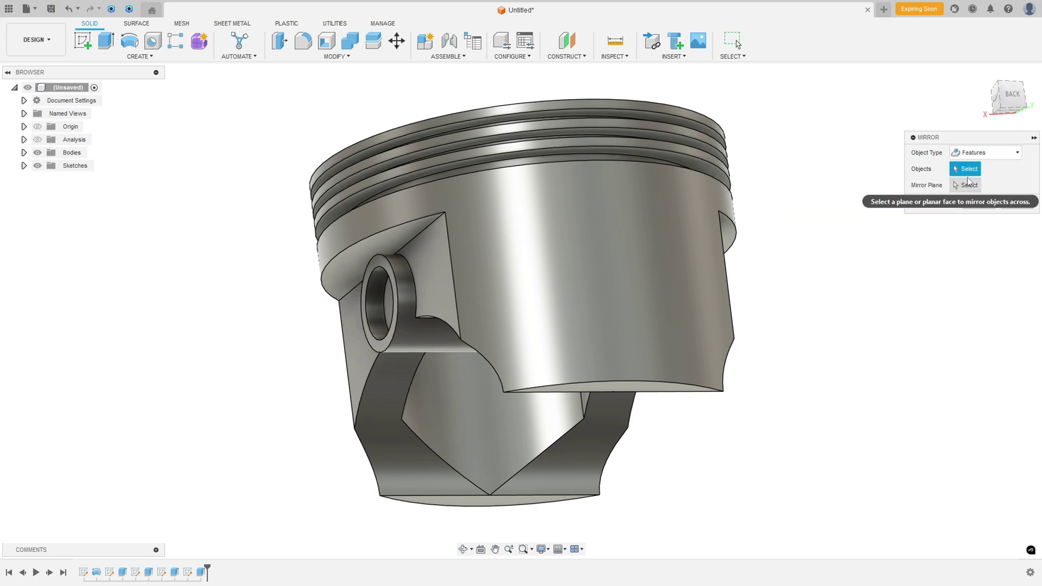
{"action": "left_click", "coordinate": [200, 572]}
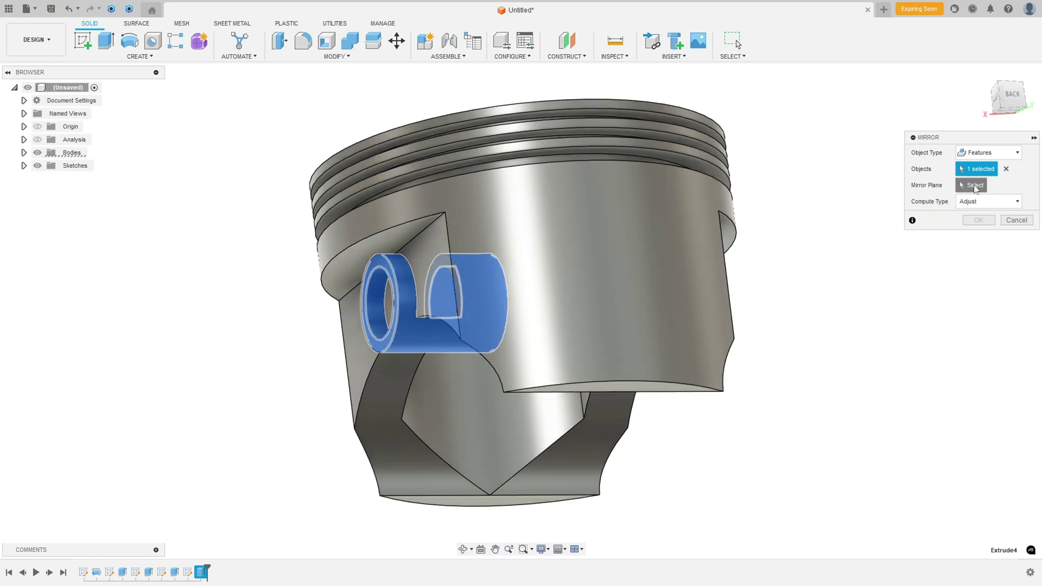
{"action": "left_click", "coordinate": [972, 185]}
{"action": "middle_click_drag", "start_coordinate": [698, 255], "coordinate": [418, 324], "text": "shift"}
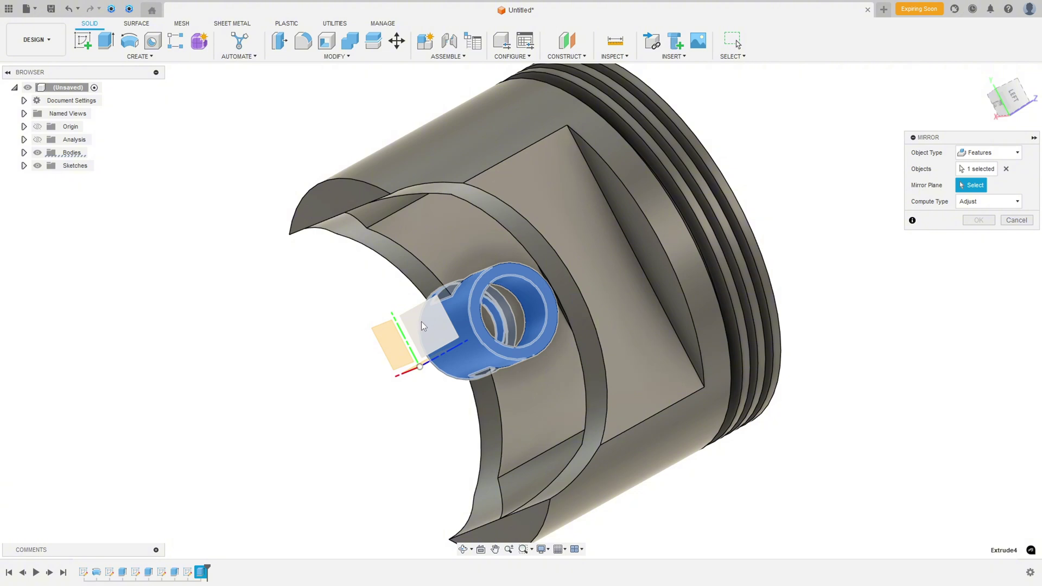
{"action": "left_click", "coordinate": [423, 322]}
{"action": "middle_click_drag", "start_coordinate": [382, 273], "coordinate": [570, 199], "text": "shift"}
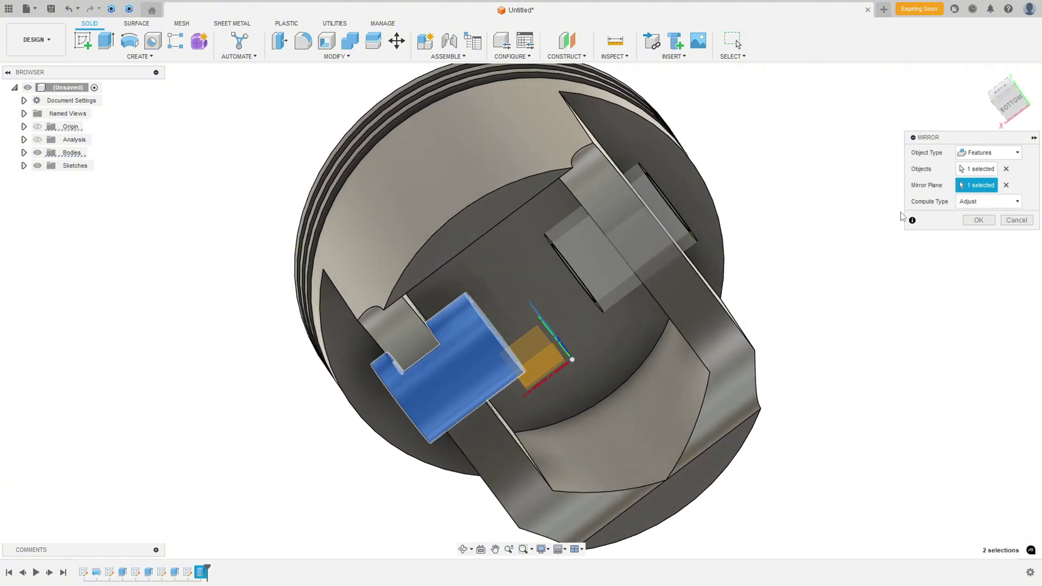
{"action": "left_click", "coordinate": [980, 221]}
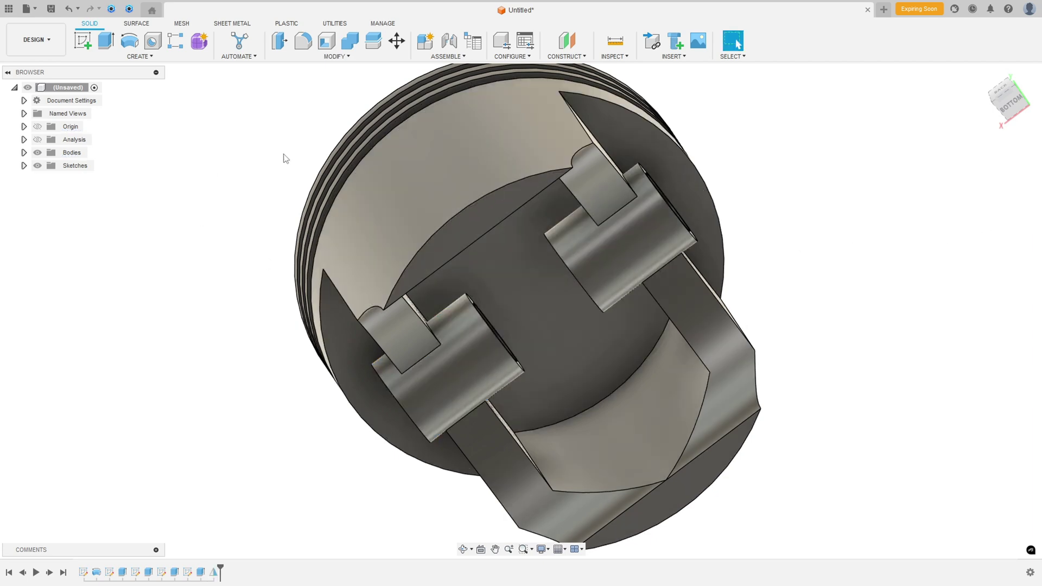
Make Sketch5, which holds the pin boss circles, visible over the piston
{"action": "left_click", "coordinate": [984, 75]}
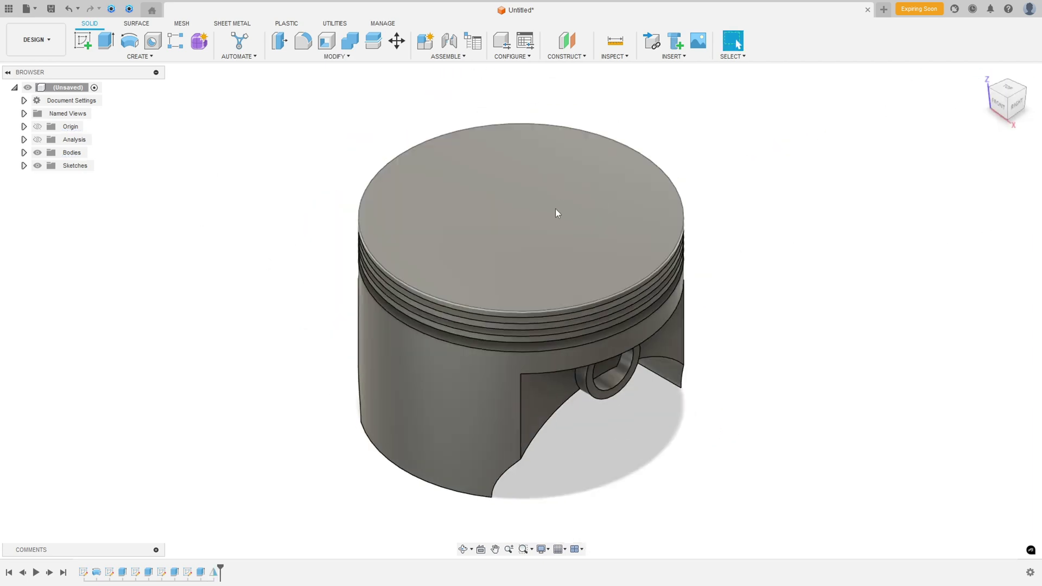
{"action": "left_click", "coordinate": [24, 166]}
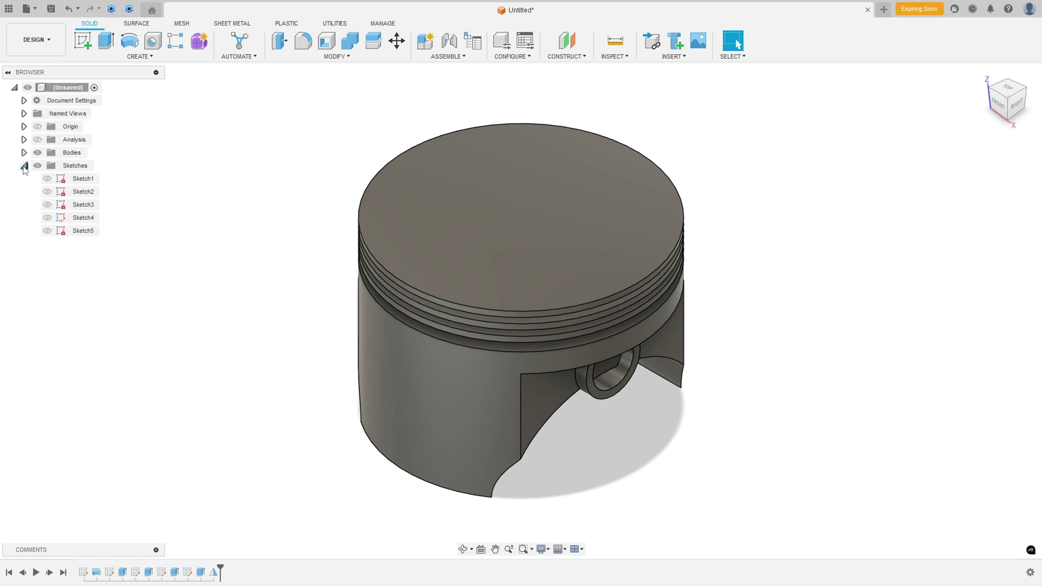
{"action": "left_click", "coordinate": [47, 231]}
{"action": "middle_click_drag", "start_coordinate": [328, 246], "coordinate": [144, 122], "text": "shift"}
Extrude both regions inside the Ø15 circle as a cut with extent All, opening the pin bore through both bosses
{"action": "left_click", "coordinate": [104, 40]}
{"action": "scroll", "coordinate": [419, 342], "scroll_direction": "up", "scroll_amount": 5}
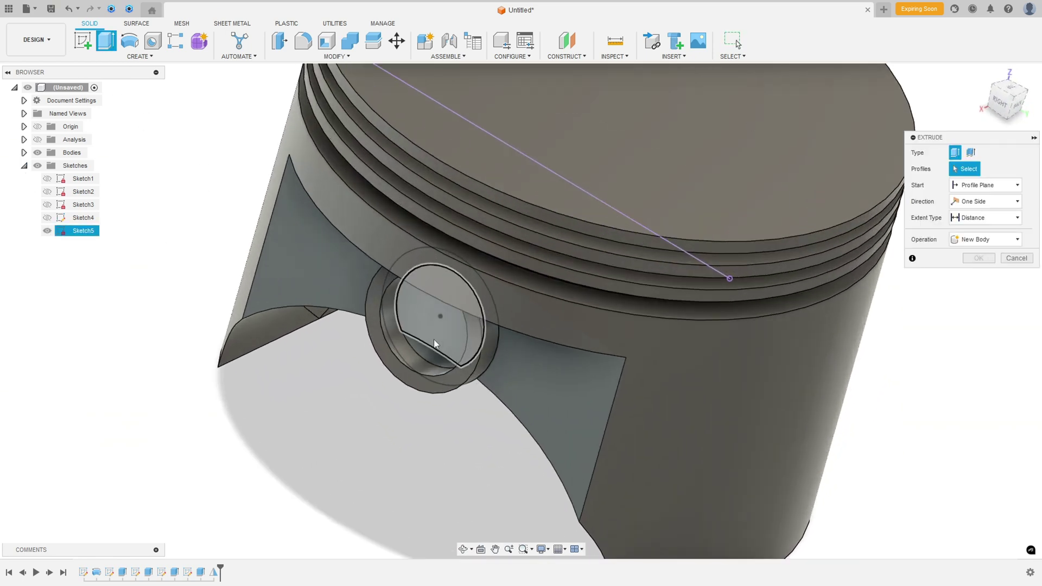
{"action": "left_click", "coordinate": [420, 342]}
{"action": "left_click", "coordinate": [416, 352]}
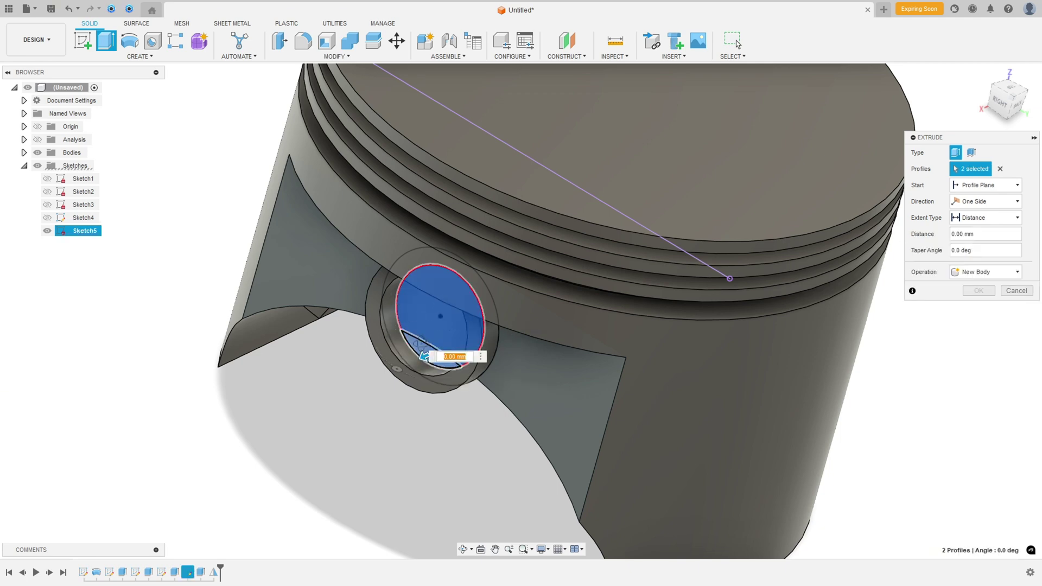
{"action": "middle_click_drag", "start_coordinate": [416, 353], "coordinate": [489, 304], "text": "shift"}
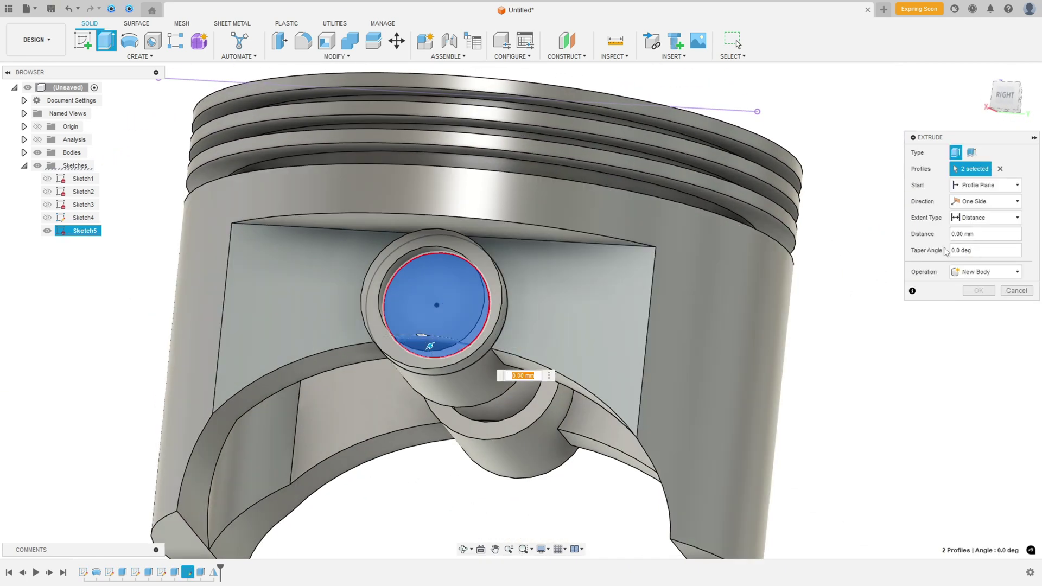
{"action": "left_click", "coordinate": [979, 218]}
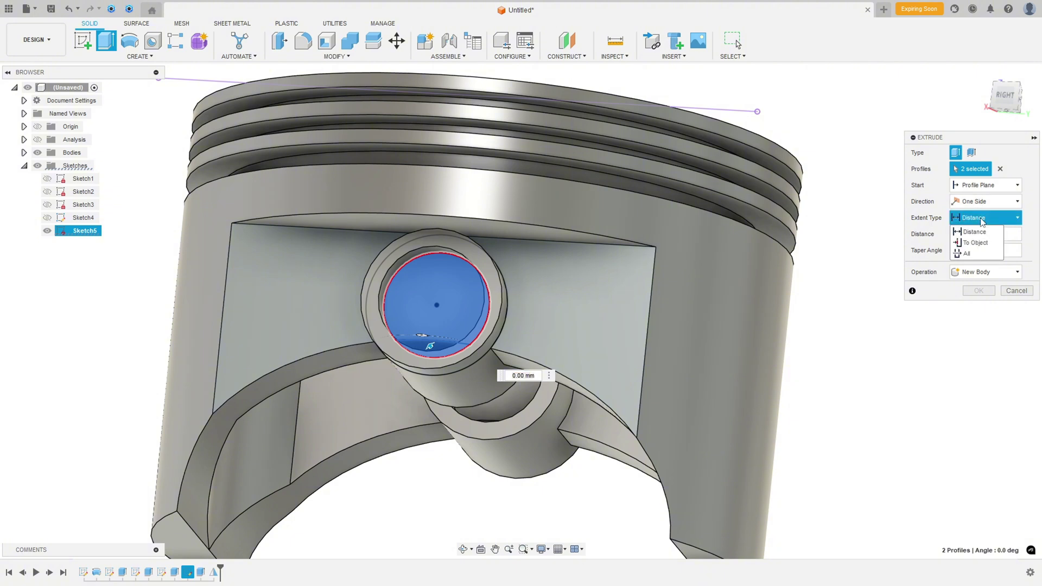
{"action": "left_click", "coordinate": [969, 255]}
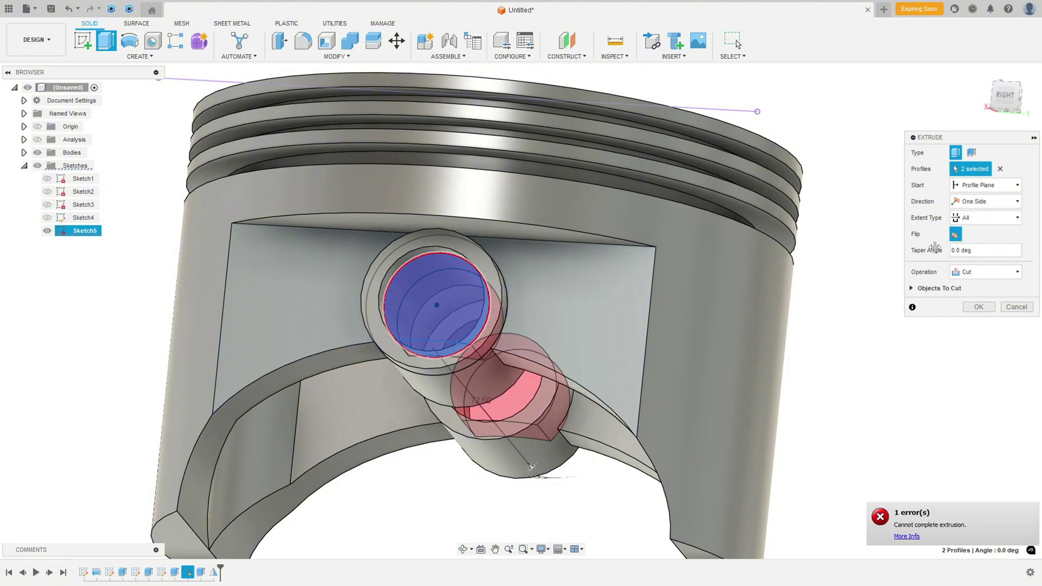
{"action": "middle_click_drag", "start_coordinate": [847, 245], "coordinate": [728, 206], "text": "shift"}
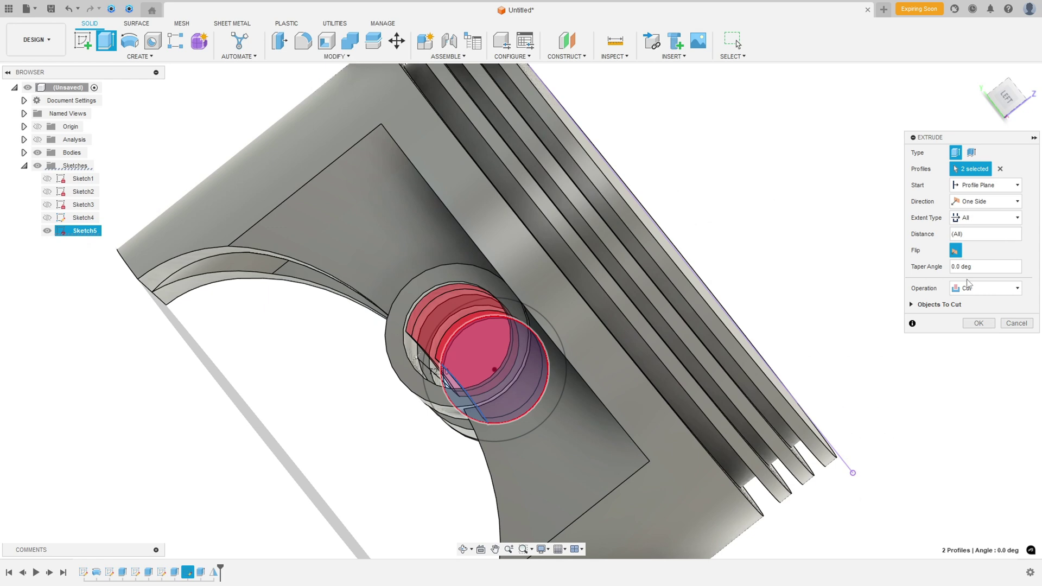
{"action": "left_click", "coordinate": [977, 325]}
Hide Sketch5, check the pin bore from the side and from below, and restore the home view
{"action": "middle_click_drag", "start_coordinate": [840, 283], "coordinate": [992, 166], "text": "shift"}
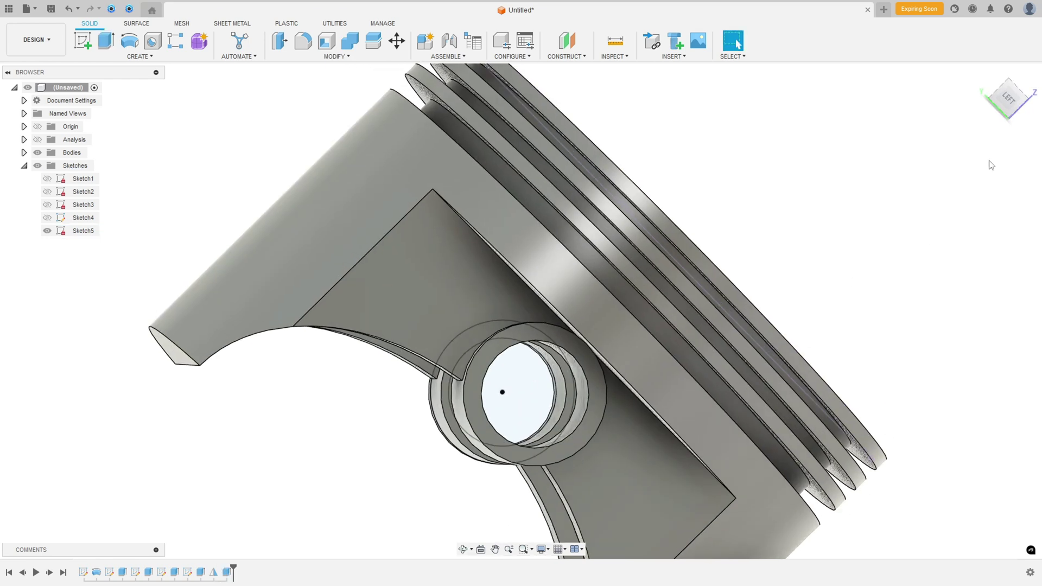
{"action": "left_click", "coordinate": [998, 103]}
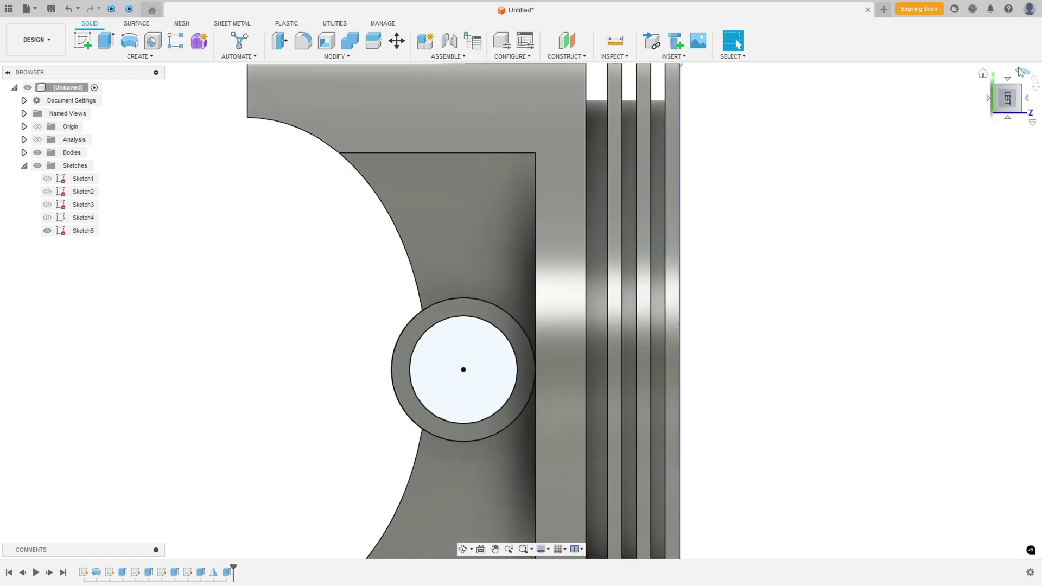
{"action": "left_click", "coordinate": [1022, 71]}
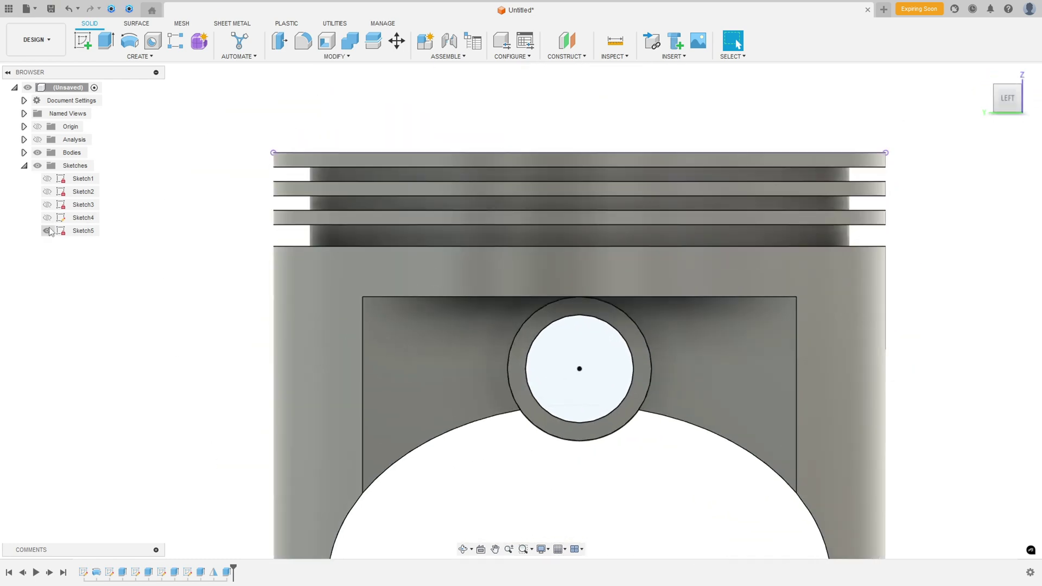
{"action": "left_click", "coordinate": [48, 230]}
{"action": "scroll", "coordinate": [463, 373], "scroll_direction": "down", "scroll_amount": 3}
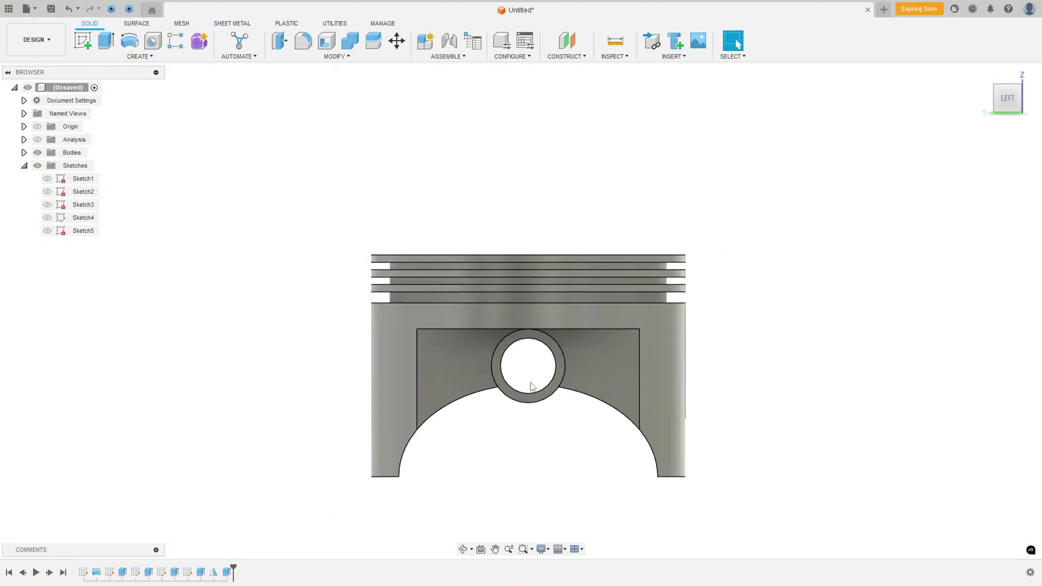
{"action": "middle_click_drag", "start_coordinate": [622, 328], "coordinate": [455, 217], "text": "shift"}
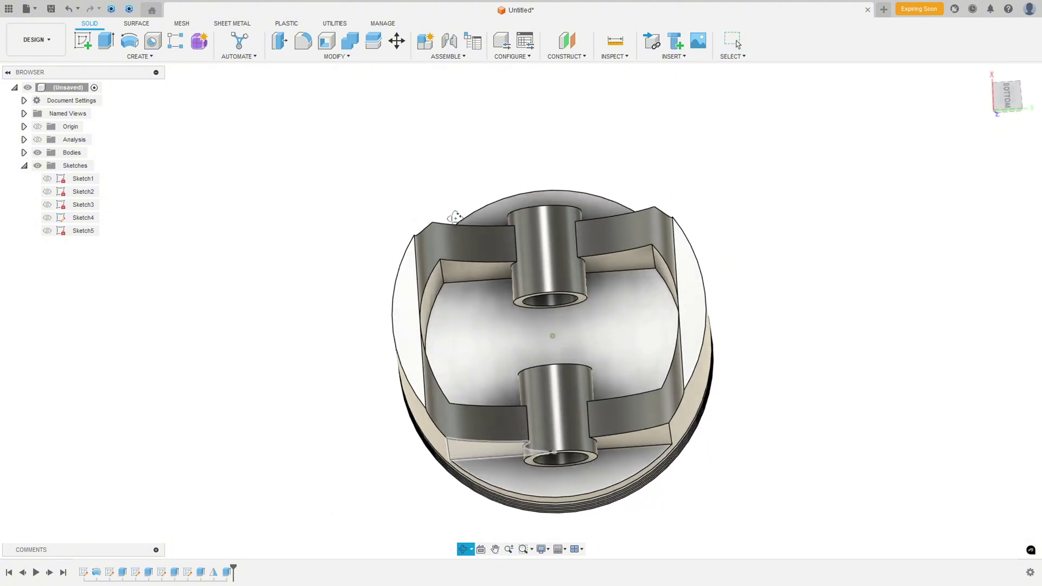
{"action": "key", "text": "F6"}
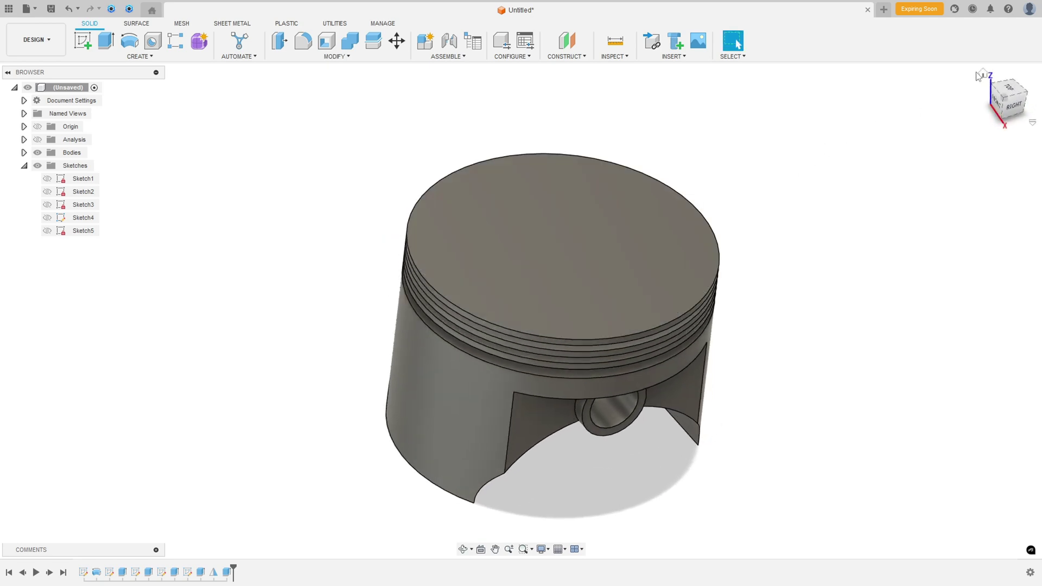
{"action": "left_click", "coordinate": [980, 74]}
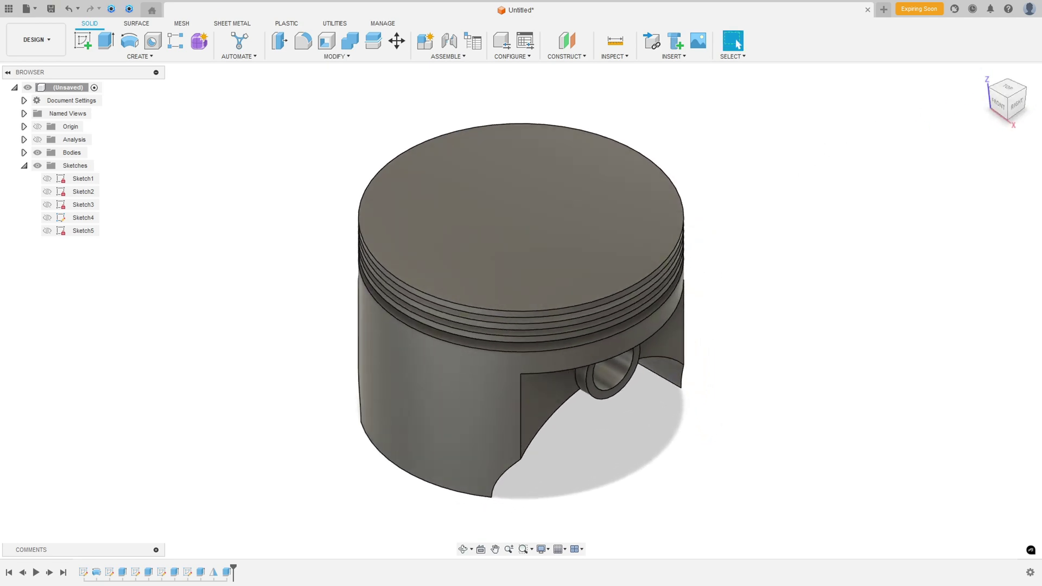
Switch to the piston drawing in Acrobat and undo the earlier red pen markups on all the views
{"action": "key", "text": "alt+Tab"}
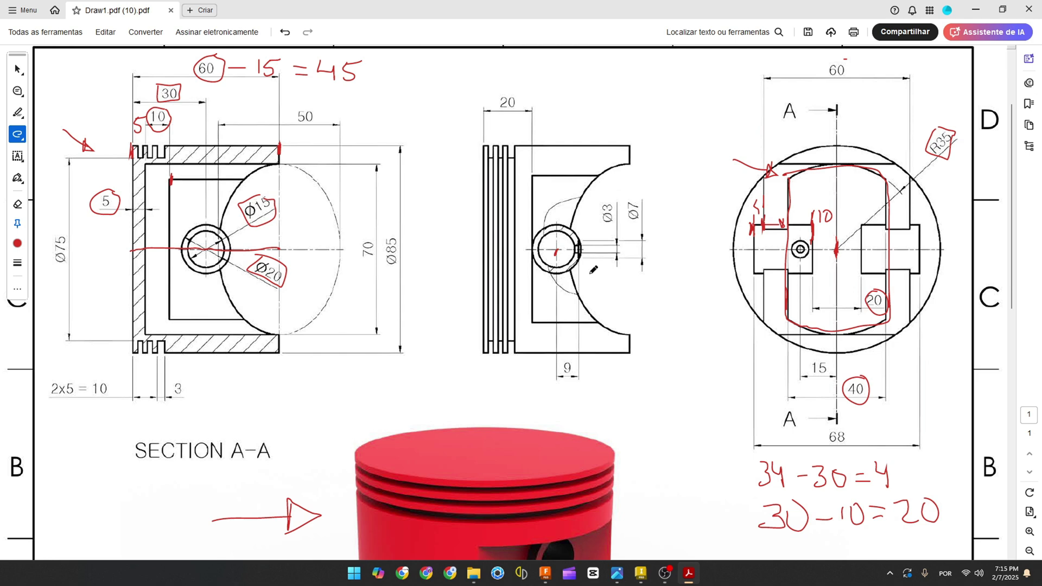
{"action": "key", "text": "ctrl+z"}
{"action": "key", "text": "ctrl+z"}
{"action": "key", "text": "ctrl+z"}
{"action": "key", "text": "ctrl+z"}
{"action": "key", "text": "ctrl+z"}
{"action": "key", "text": "ctrl+z"}
{"action": "key", "text": "ctrl+z"}
{"action": "key", "text": "ctrl+z"}
{"action": "key", "text": "ctrl+z"}
{"action": "key", "text": "ctrl+z"}
{"action": "key", "text": "ctrl+z"}
{"action": "key", "text": "ctrl+z"}
{"action": "key", "text": "ctrl+z"}
{"action": "key", "text": "ctrl+z"}
{"action": "key", "text": "ctrl+z"}
{"action": "key", "text": "ctrl+z"}
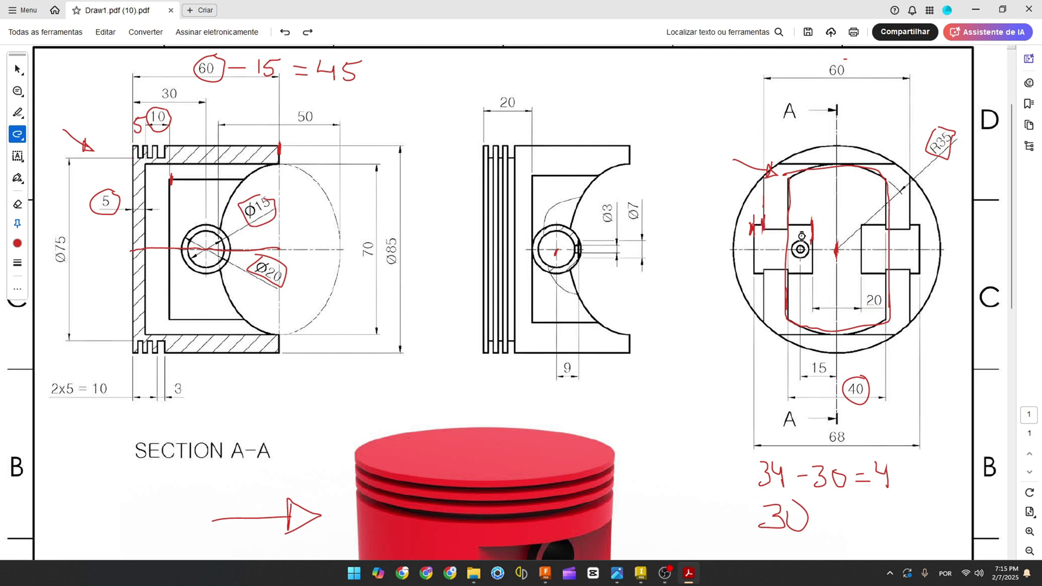
{"action": "key", "text": "ctrl+z"}
{"action": "key", "text": "ctrl+z"}
{"action": "key", "text": "ctrl+z"}
{"action": "key", "text": "ctrl+z"}
{"action": "key", "text": "ctrl+z"}
{"action": "key", "text": "ctrl+z"}
{"action": "key", "text": "ctrl+z"}
{"action": "key", "text": "ctrl+z"}
{"action": "key", "text": "ctrl+z"}
{"action": "key", "text": "ctrl+z"}
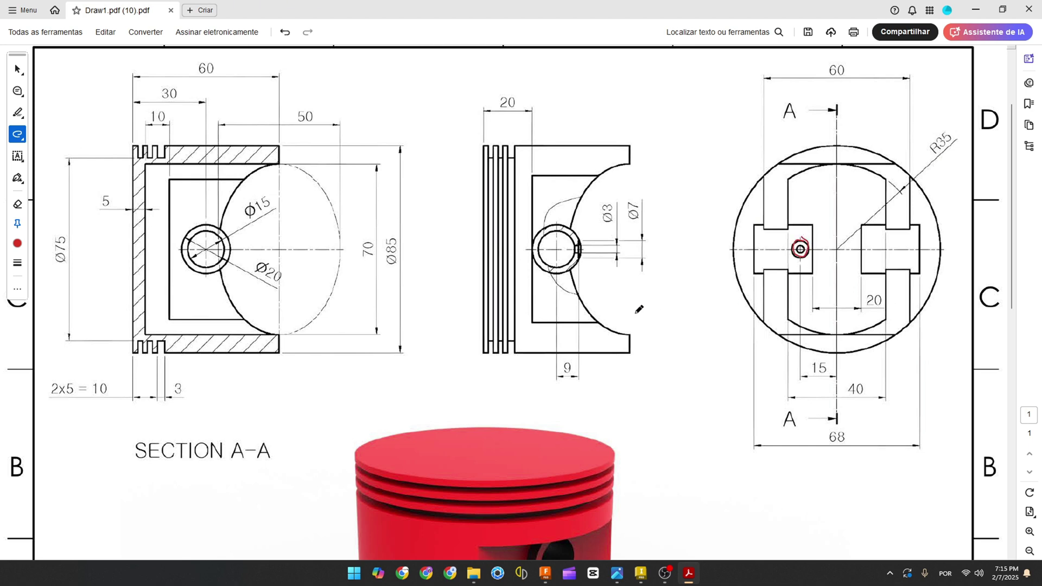
Box the Ø3 and Ø7 dimensions of the small boss hole in red on the drawing's middle view
{"action": "scroll", "coordinate": [639, 310], "scroll_direction": "up", "scroll_amount": 1}
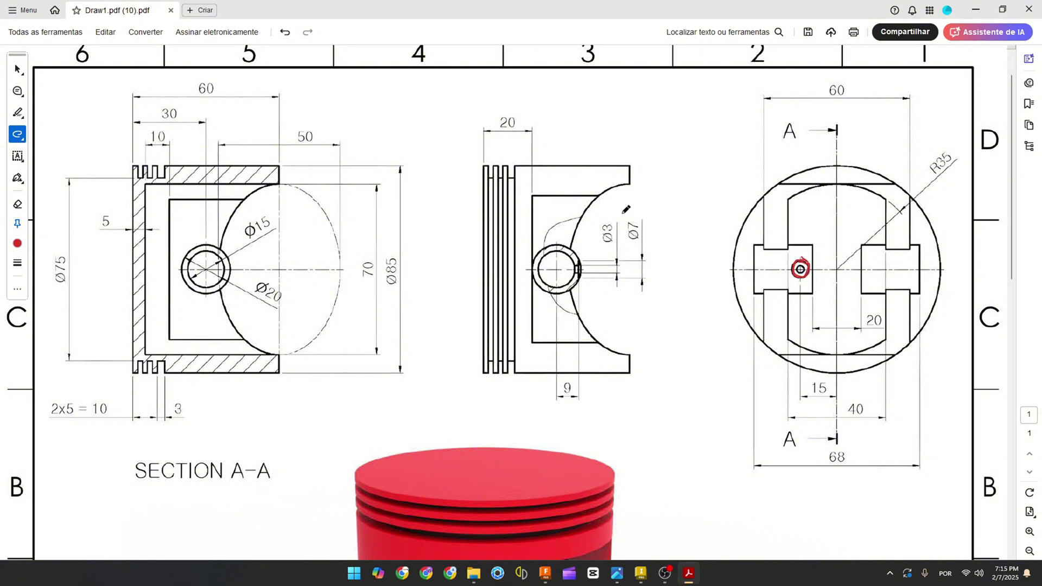
{"action": "left_click_drag", "start_coordinate": [650, 219], "coordinate": [622, 217]}
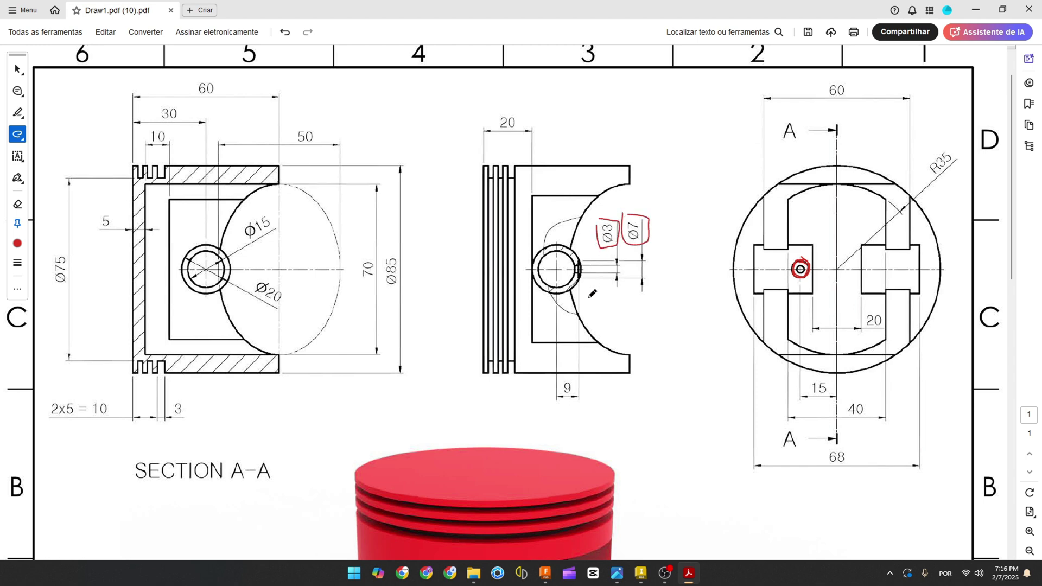
{"action": "scroll", "coordinate": [412, 189], "scroll_direction": "down", "scroll_amount": 1}
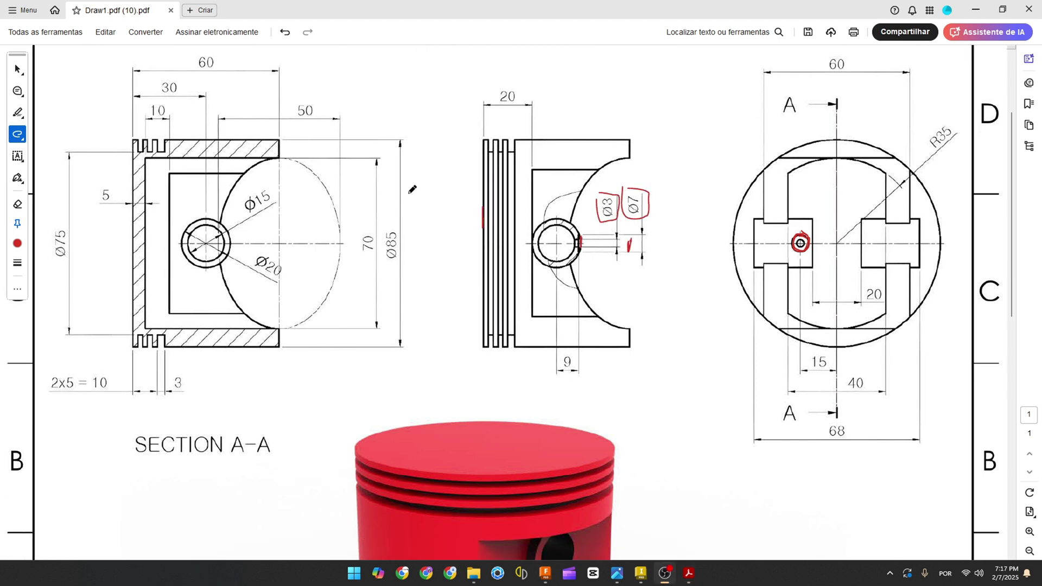
Mark the piston's top edge and the boss's outer edge in red, and box the 30 and Ø20 dimensions
{"action": "left_click", "coordinate": [487, 194]}
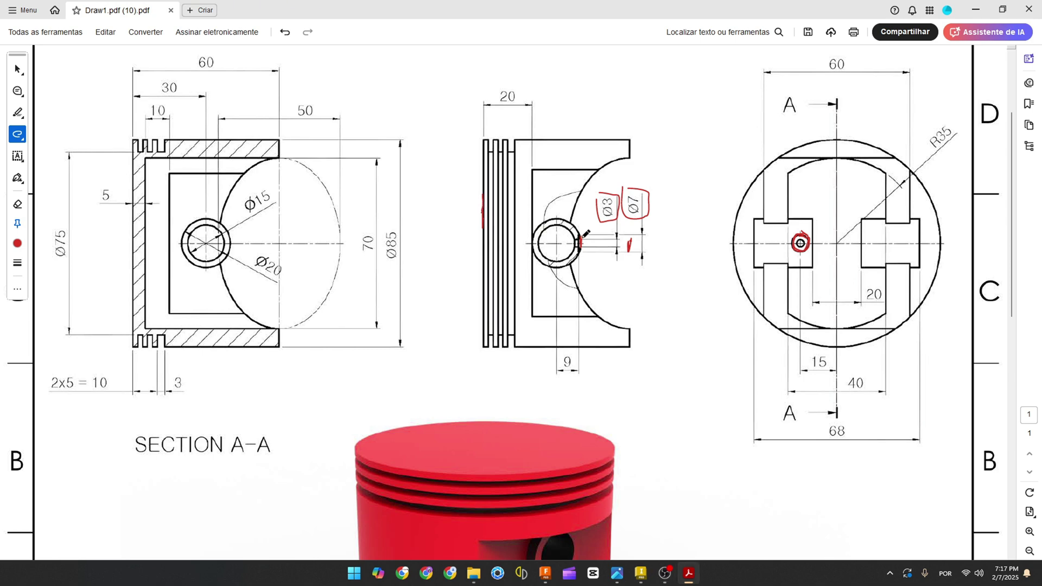
{"action": "left_click_drag", "start_coordinate": [584, 237], "coordinate": [581, 247]}
{"action": "mouse_move", "coordinate": [155, 76]}
{"action": "left_mouse_down"}
{"action": "mouse_move", "coordinate": [184, 79]}
{"action": "mouse_move", "coordinate": [163, 101]}
{"action": "mouse_move", "coordinate": [158, 79]}
{"action": "left_mouse_up"}
{"action": "mouse_move", "coordinate": [259, 251]}
{"action": "left_mouse_down"}
{"action": "mouse_move", "coordinate": [262, 272]}
{"action": "mouse_move", "coordinate": [286, 250]}
{"action": "mouse_move", "coordinate": [256, 251]}
{"action": "left_mouse_up"}
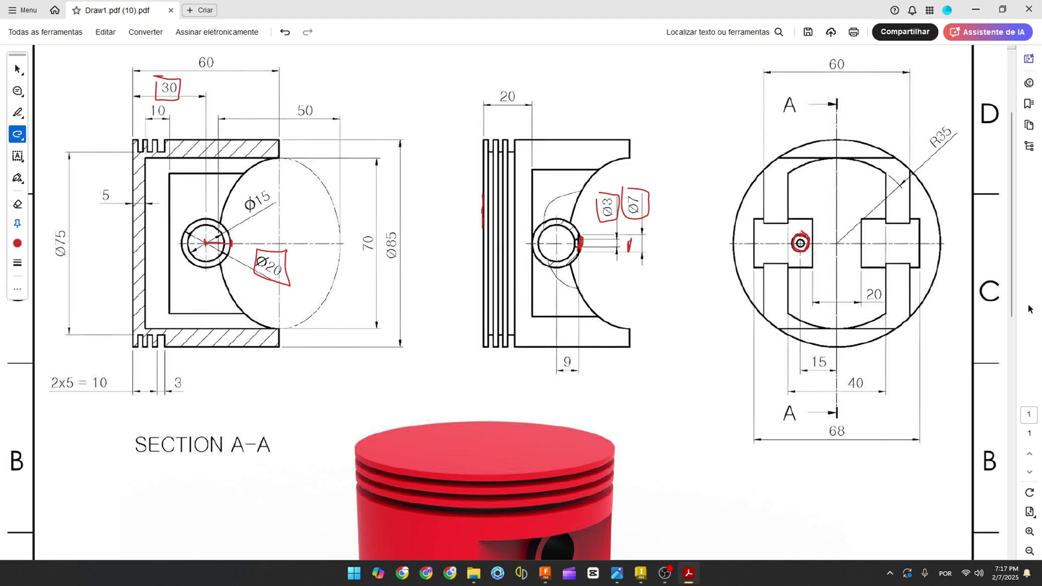
Switch back to Fusion and create a construction plane offset -40 mm from the piston's top face
{"action": "left_click", "coordinate": [544, 573]}
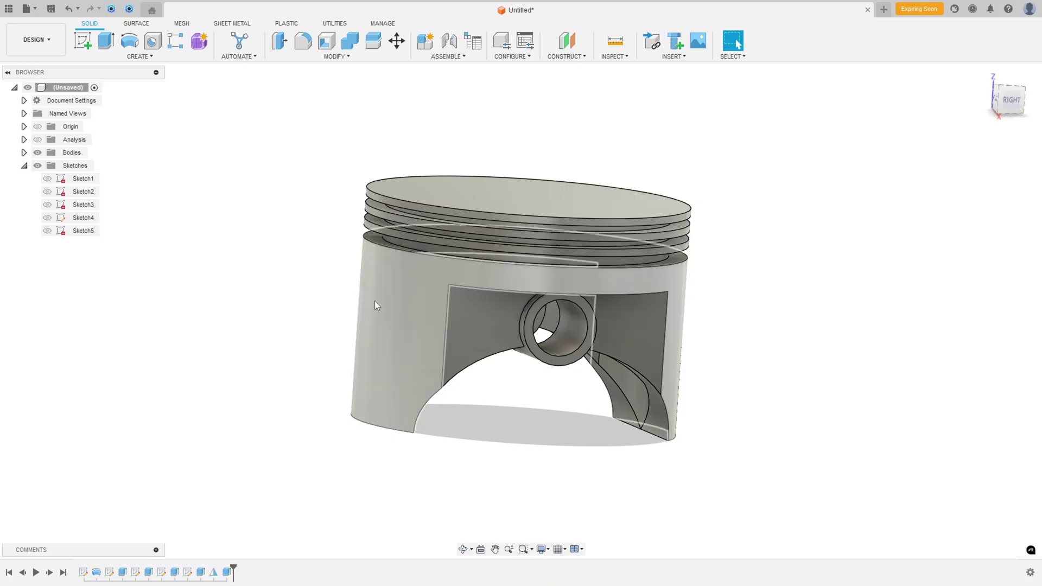
{"action": "left_click", "coordinate": [582, 57]}
{"action": "left_click", "coordinate": [563, 68]}
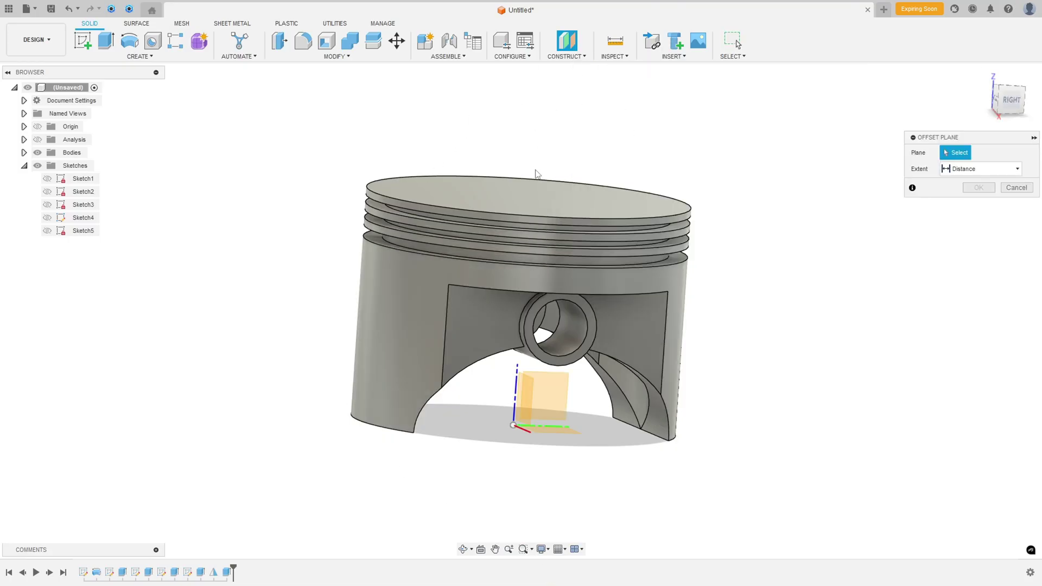
{"action": "left_click", "coordinate": [532, 197]}
{"action": "left_click_drag", "start_coordinate": [529, 179], "coordinate": [512, 333]}
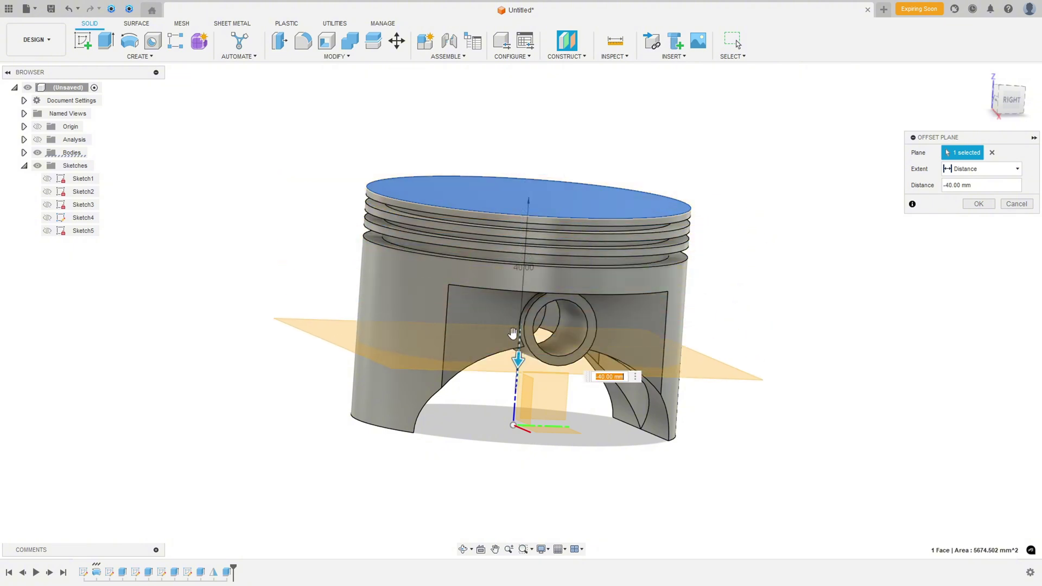
{"action": "left_click", "coordinate": [979, 204]}
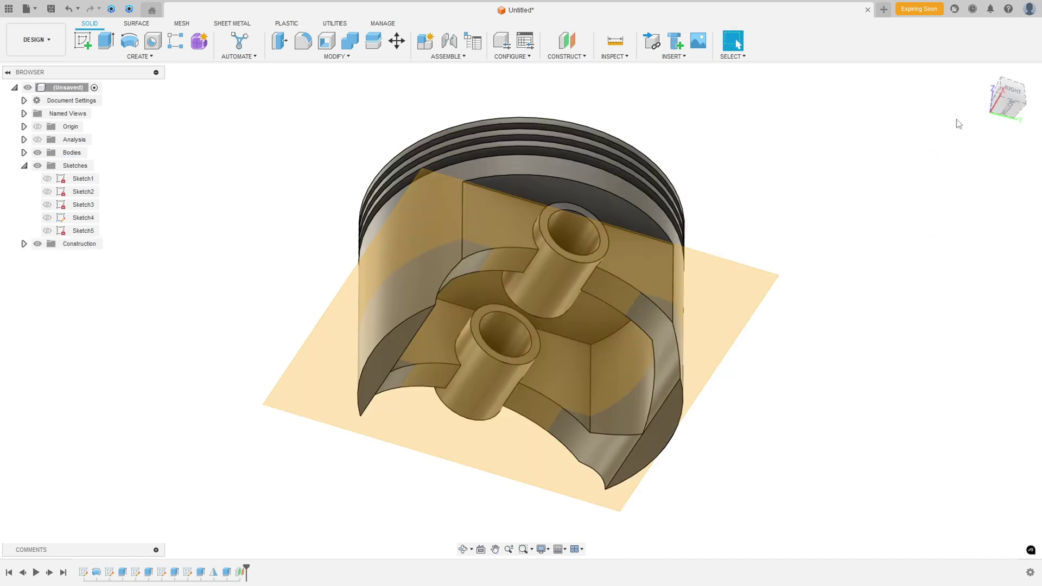
Start a new sketch on the offset construction plane below the piston's top face
{"action": "middle_click_drag", "start_coordinate": [954, 121], "coordinate": [804, 217], "text": "shift"}
{"action": "left_click", "coordinate": [984, 75]}
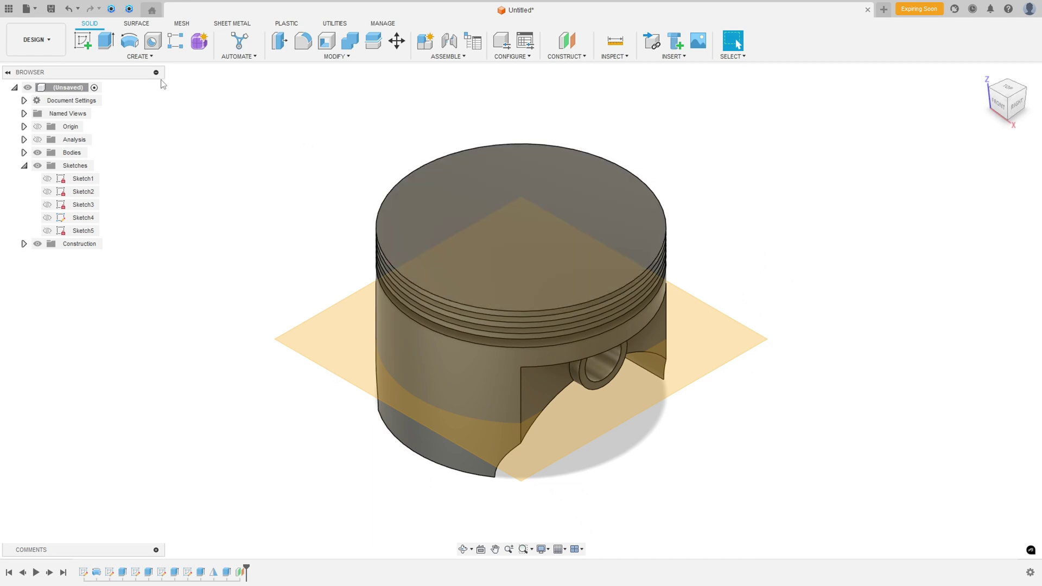
{"action": "left_click", "coordinate": [83, 41]}
{"action": "left_click", "coordinate": [551, 203]}
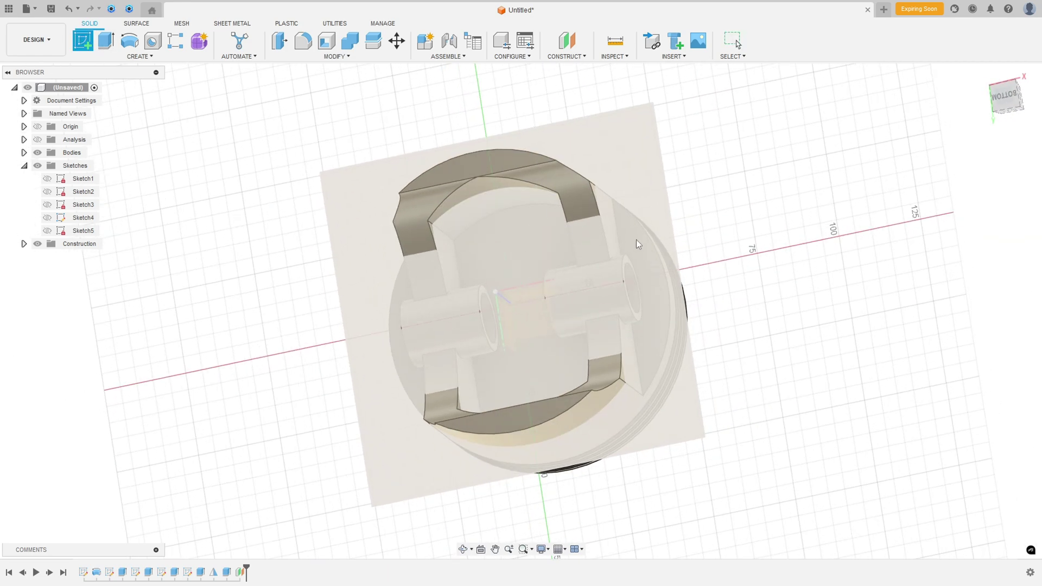
{"action": "left_click", "coordinate": [636, 239]}
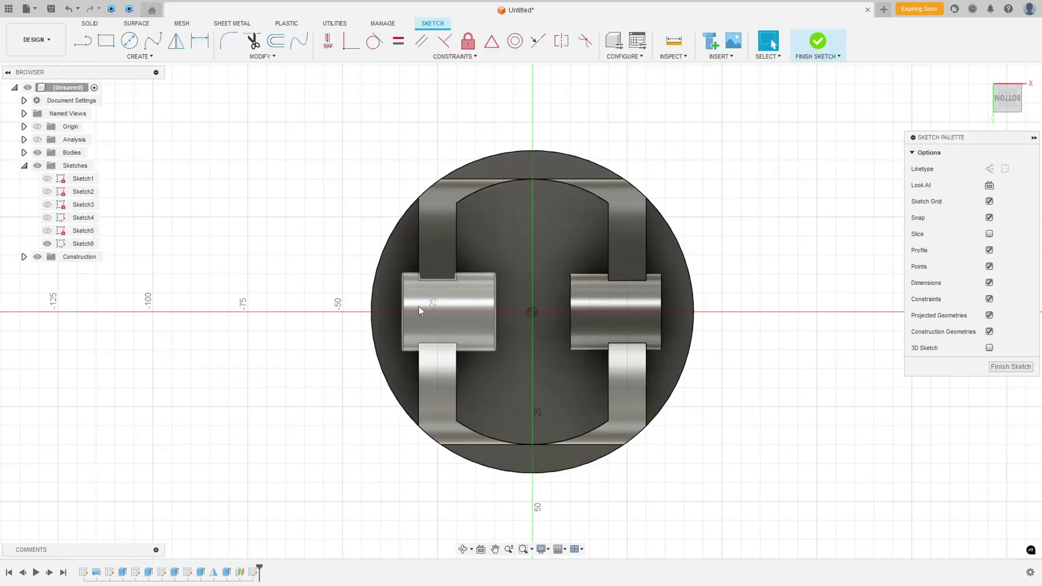
Switch to the piston drawing in Acrobat and box the 15 dimension of the small boss hole in red
{"action": "key", "text": "alt+Tab"}
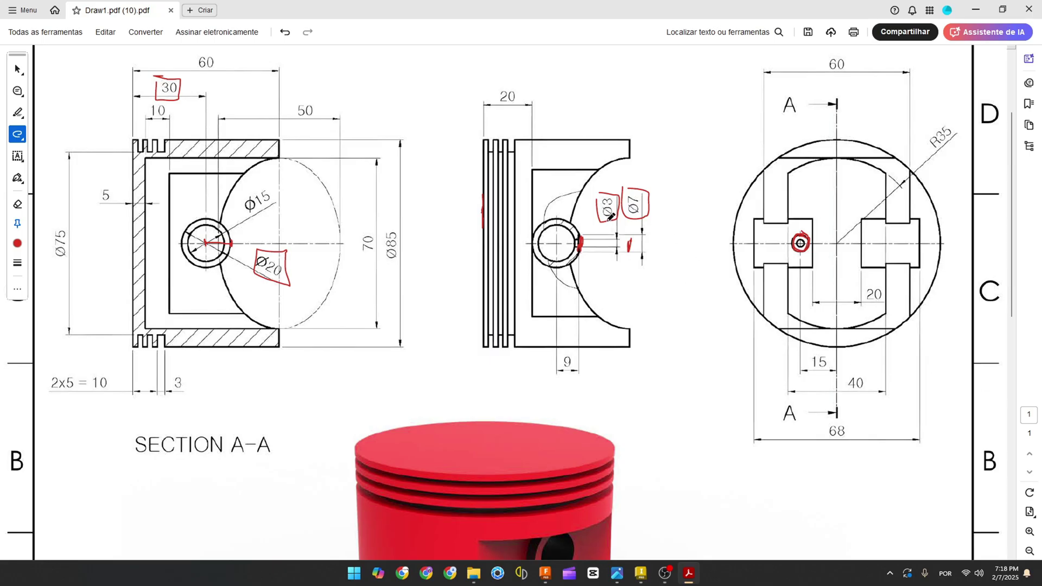
{"action": "left_click_drag", "start_coordinate": [611, 218], "coordinate": [612, 219]}
{"action": "mouse_move", "coordinate": [812, 355]}
{"action": "left_mouse_down"}
{"action": "mouse_move", "coordinate": [839, 354]}
{"action": "mouse_move", "coordinate": [817, 362]}
{"action": "left_mouse_up"}
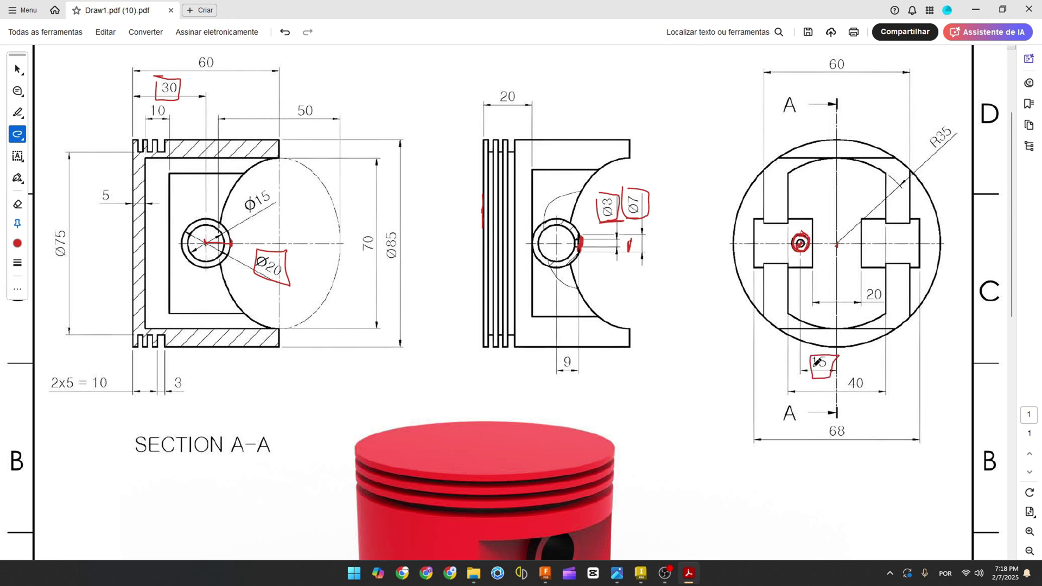
Switch back to Fusion and draw concentric Ø7 mm and Ø3 mm circles over one pin boss, centred on the horizontal axis
{"action": "left_click", "coordinate": [545, 574]}
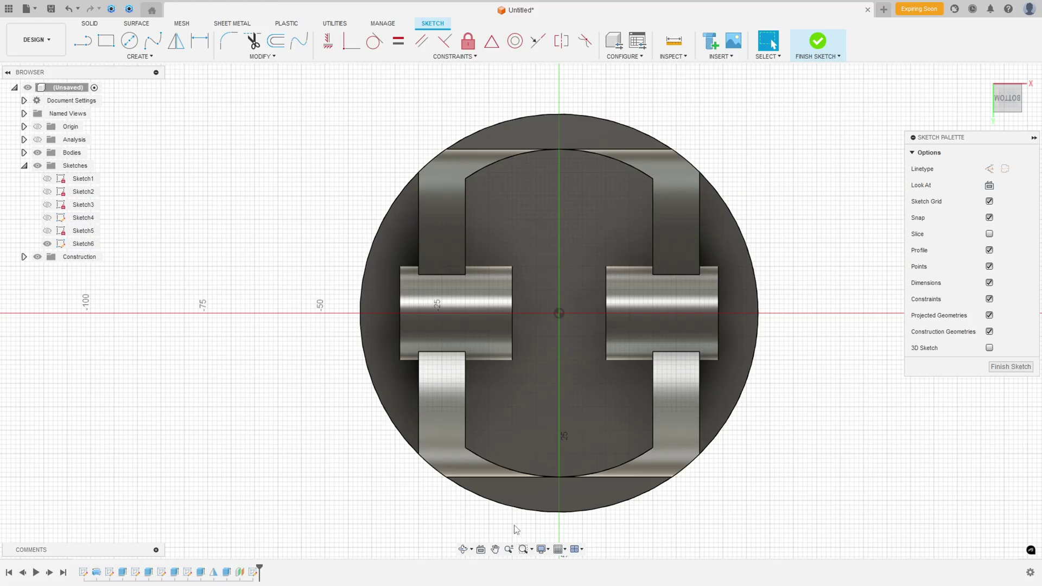
{"action": "left_click", "coordinate": [130, 40]}
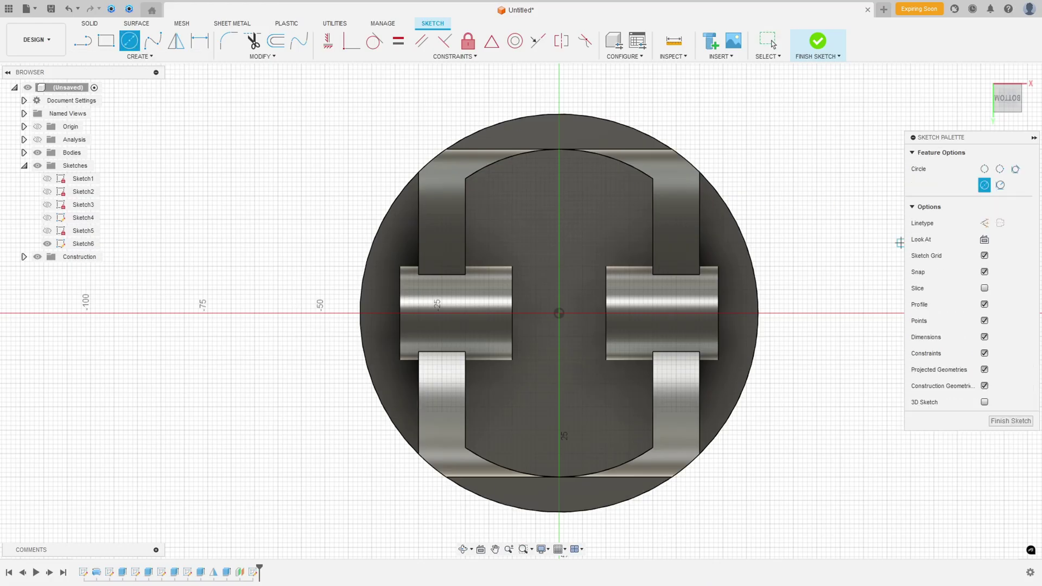
{"action": "left_click", "coordinate": [484, 313]}
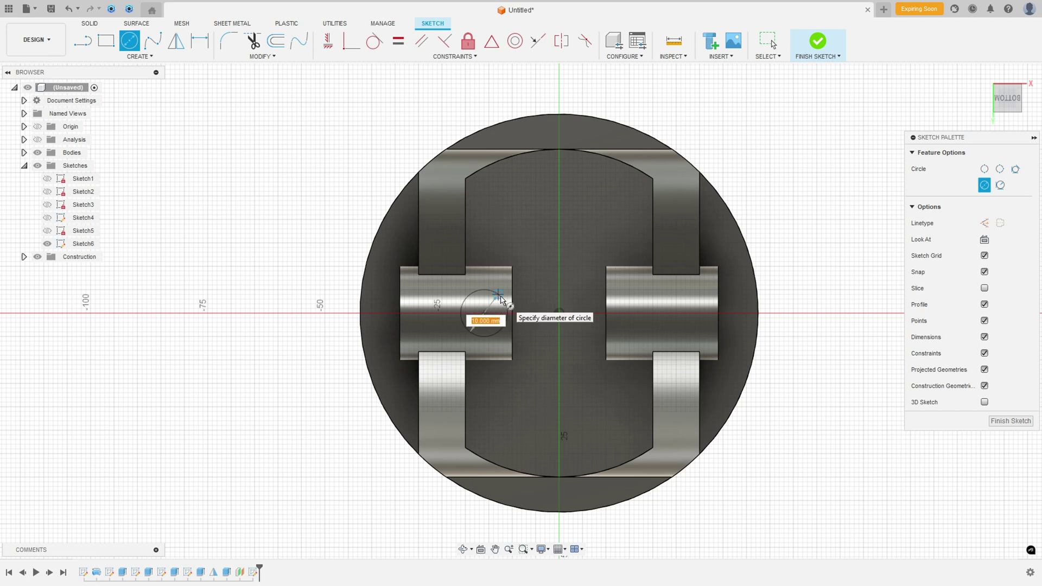
{"action": "type", "text": "7"}
{"action": "key", "text": "Return"}
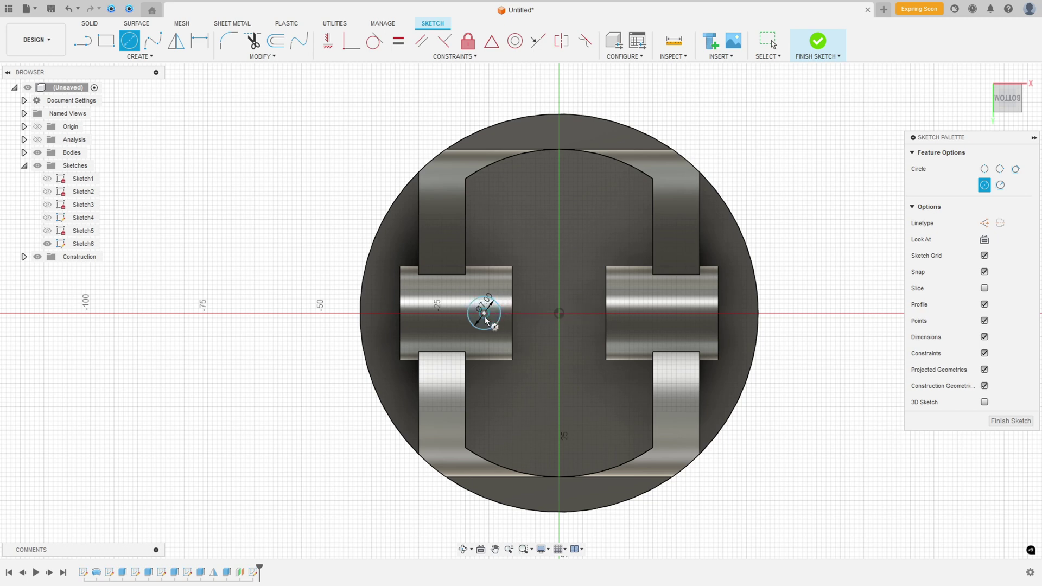
{"action": "left_click", "coordinate": [488, 316]}
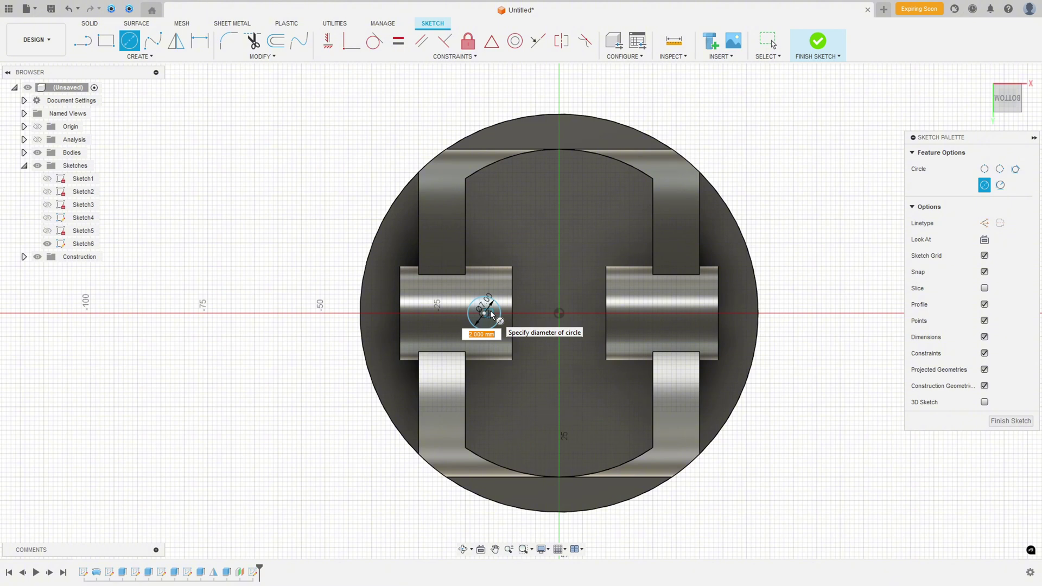
{"action": "type", "text": "3"}
{"action": "key", "text": "Return"}
{"action": "key", "text": "Escape"}
{"action": "scroll", "coordinate": [486, 307], "scroll_direction": "up", "scroll_amount": 4}
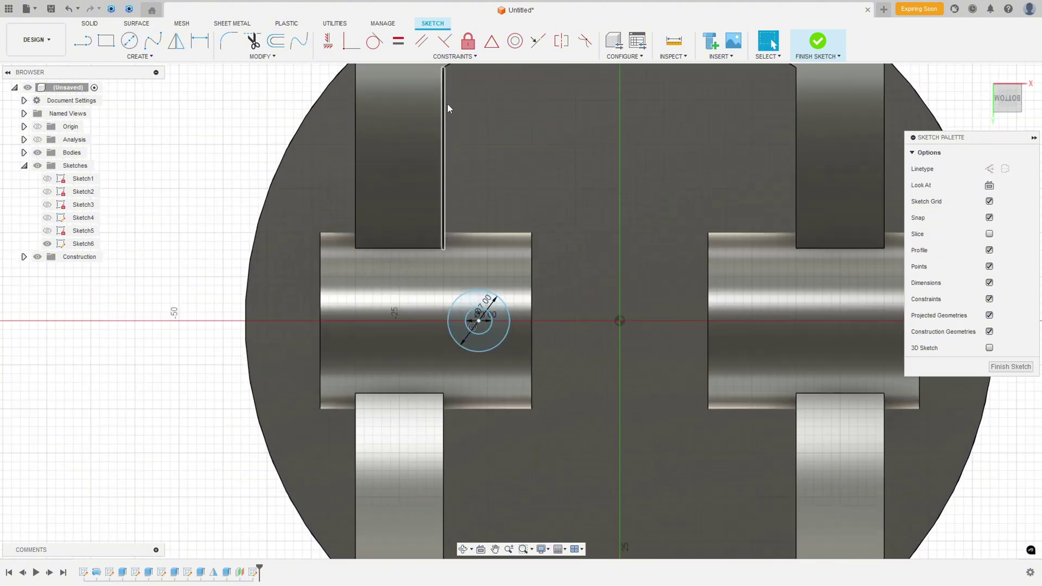
Constrain the circles' centre to lie horizontally in line with the sketch origin
{"action": "left_click", "coordinate": [328, 40]}
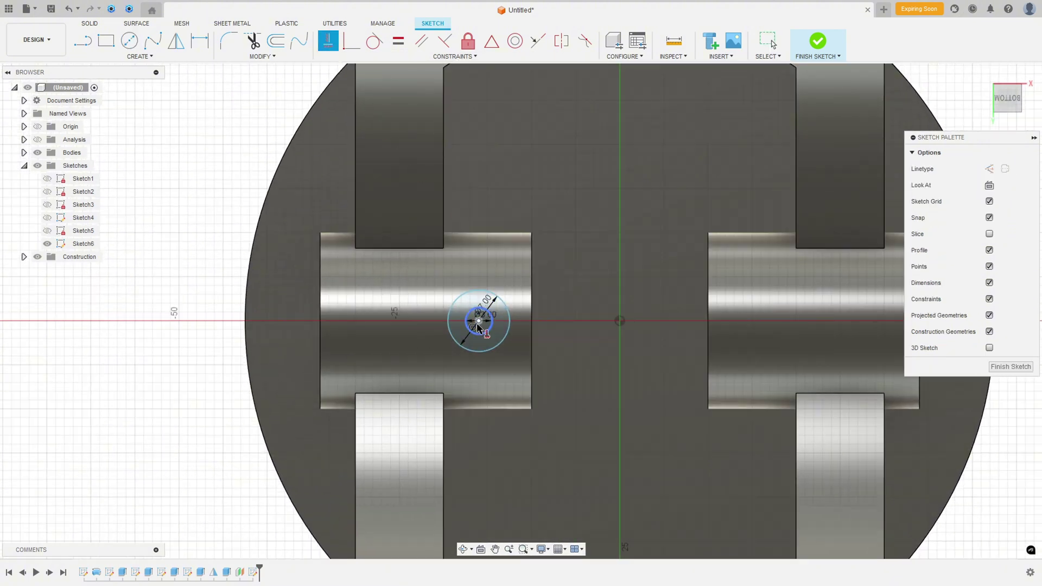
{"action": "left_click", "coordinate": [478, 326]}
{"action": "left_click", "coordinate": [620, 322]}
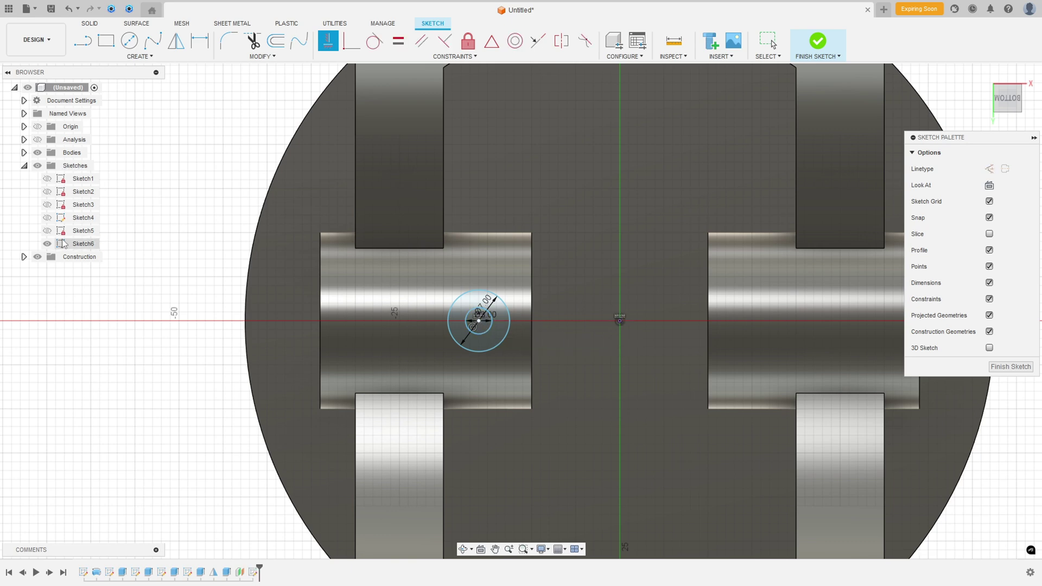
With the bodies hidden, dimension the circles' centre 15 mm from the origin and move both diameter labels clear of the circles
{"action": "left_click", "coordinate": [37, 152]}
{"action": "key", "text": "d"}
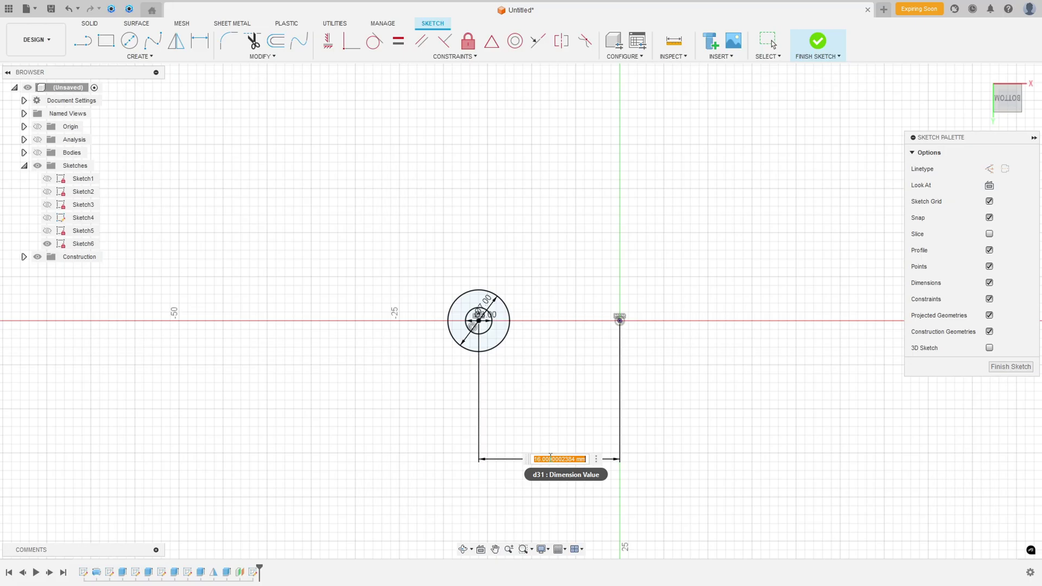
{"action": "type", "text": "15"}
{"action": "key", "text": "Return"}
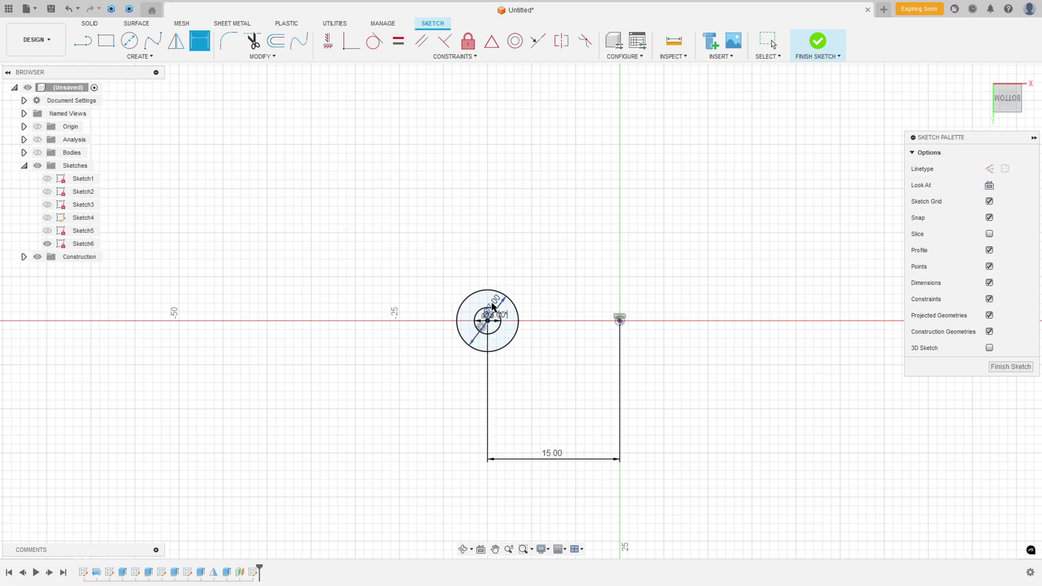
{"action": "left_click_drag", "start_coordinate": [496, 303], "coordinate": [517, 256]}
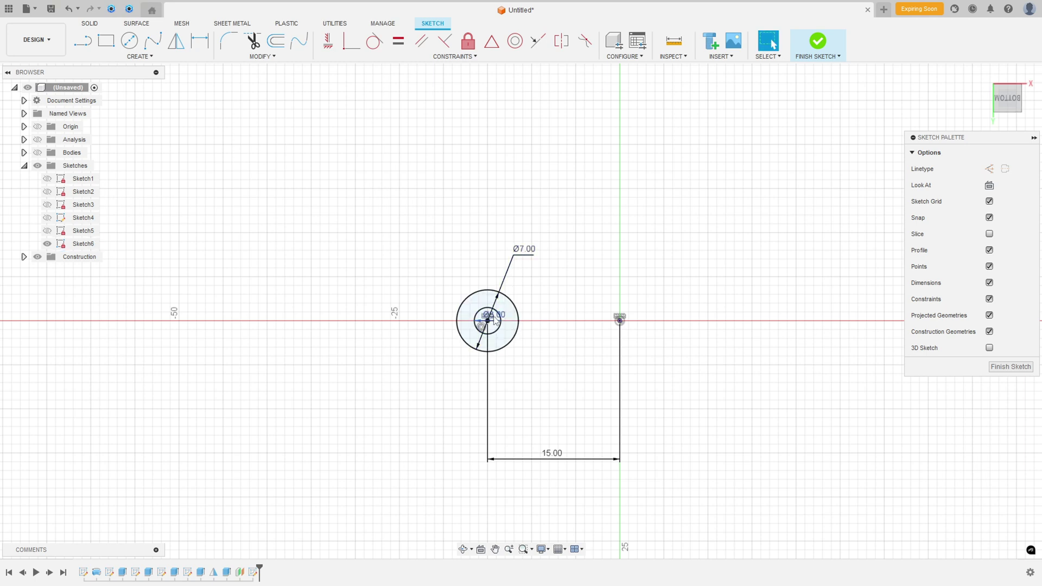
{"action": "left_click_drag", "start_coordinate": [495, 318], "coordinate": [547, 295]}
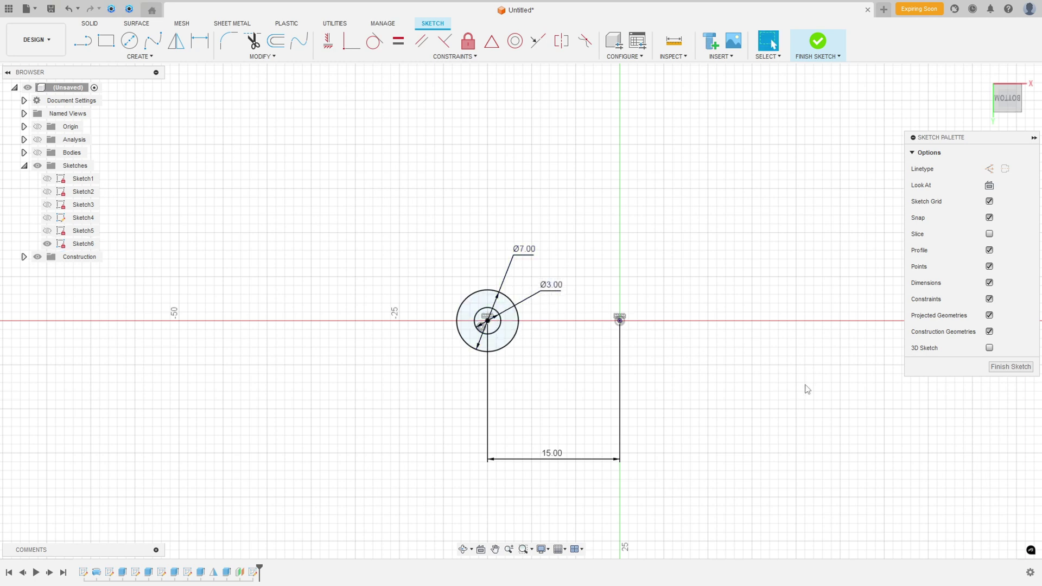
Switch to the piston drawing in Acrobat and undo the most recent red markups, including the box around the 15 dimension
{"action": "key", "text": "alt+Tab"}
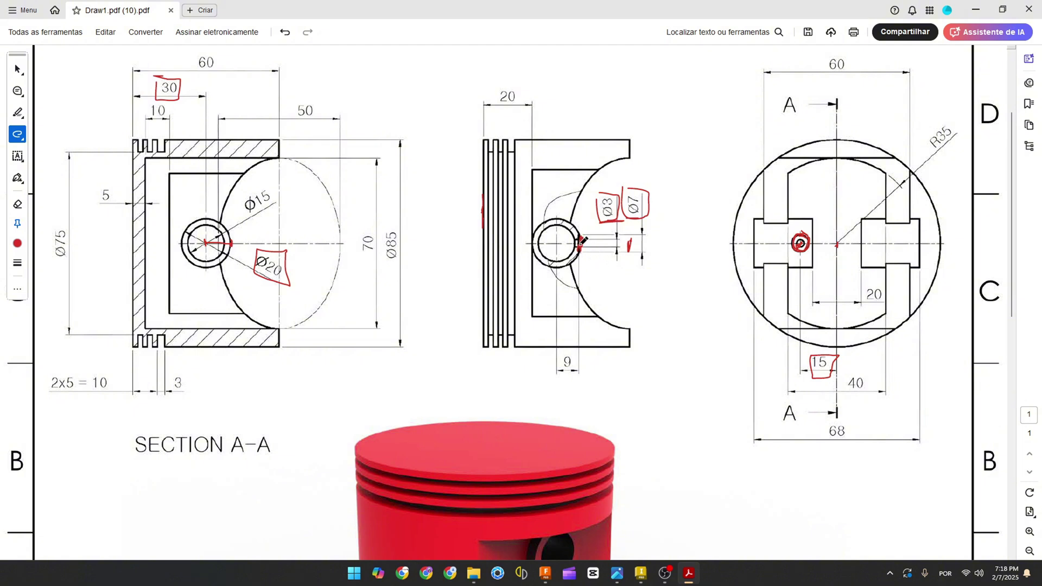
{"action": "mouse_move", "coordinate": [628, 192]}
{"action": "left_mouse_down"}
{"action": "mouse_move", "coordinate": [625, 209]}
{"action": "mouse_move", "coordinate": [650, 218]}
{"action": "mouse_move", "coordinate": [645, 191]}
{"action": "left_mouse_up"}
{"action": "key", "text": "ctrl+z"}
{"action": "key", "text": "ctrl+z"}
{"action": "key", "text": "ctrl+z"}
{"action": "key", "text": "ctrl+z"}
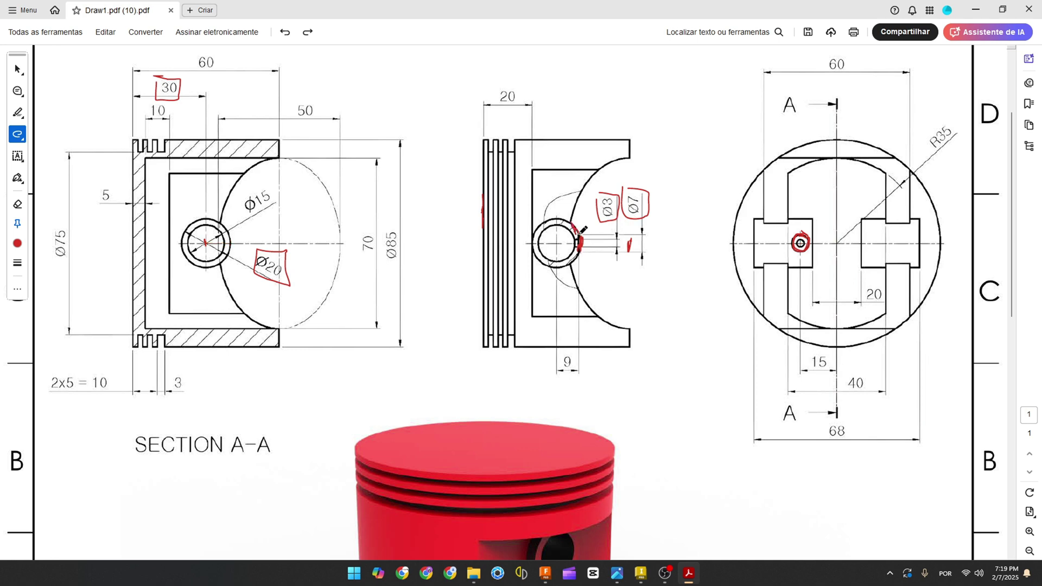
Mark the boss's outer edge and box the 9 dimension in red on the middle view, and return to Fusion
{"action": "left_click_drag", "start_coordinate": [574, 223], "coordinate": [577, 234]}
{"action": "mouse_move", "coordinate": [562, 351]}
{"action": "left_mouse_down"}
{"action": "mouse_move", "coordinate": [576, 377]}
{"action": "mouse_move", "coordinate": [551, 375]}
{"action": "mouse_move", "coordinate": [564, 352]}
{"action": "left_mouse_up"}
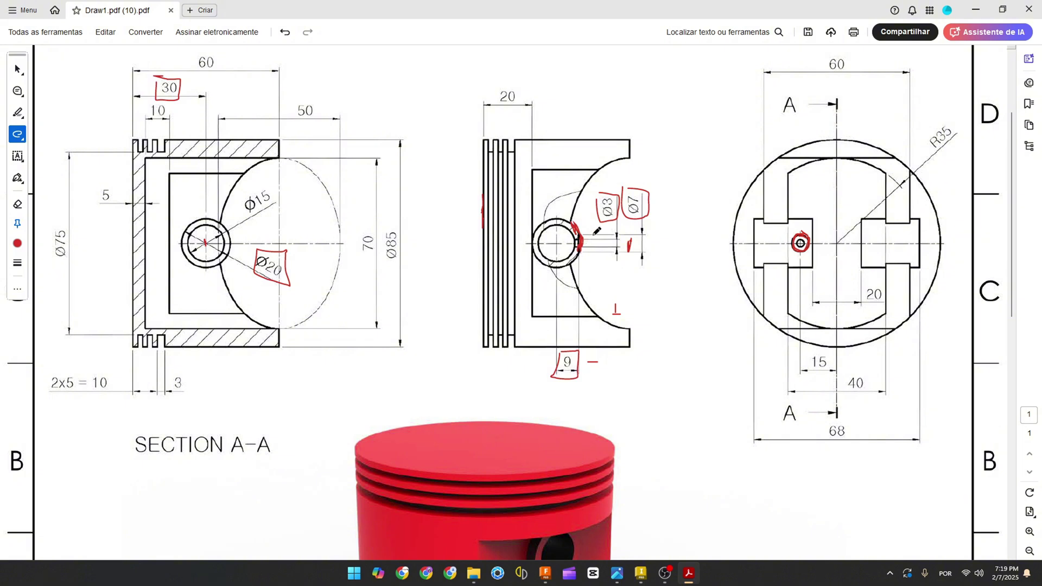
{"action": "mouse_move", "coordinate": [599, 194]}
{"action": "left_mouse_down"}
{"action": "mouse_move", "coordinate": [617, 217]}
{"action": "mouse_move", "coordinate": [615, 193]}
{"action": "left_mouse_up"}
{"action": "mouse_move", "coordinate": [577, 239]}
{"action": "left_mouse_down"}
{"action": "mouse_move", "coordinate": [564, 242]}
{"action": "mouse_move", "coordinate": [580, 250]}
{"action": "mouse_move", "coordinate": [577, 241]}
{"action": "left_mouse_up"}
{"action": "left_click", "coordinate": [547, 580]}
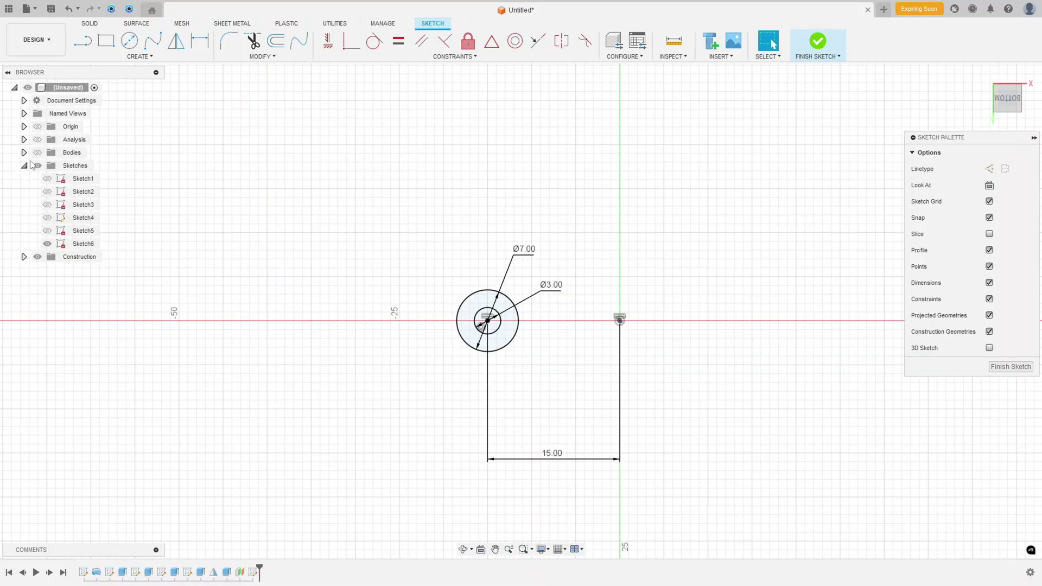
Show the bodies, finish the sketch and cut the ring between the Ø3 and Ø7 circles 1 mm deep into the boss
{"action": "left_click", "coordinate": [38, 154]}
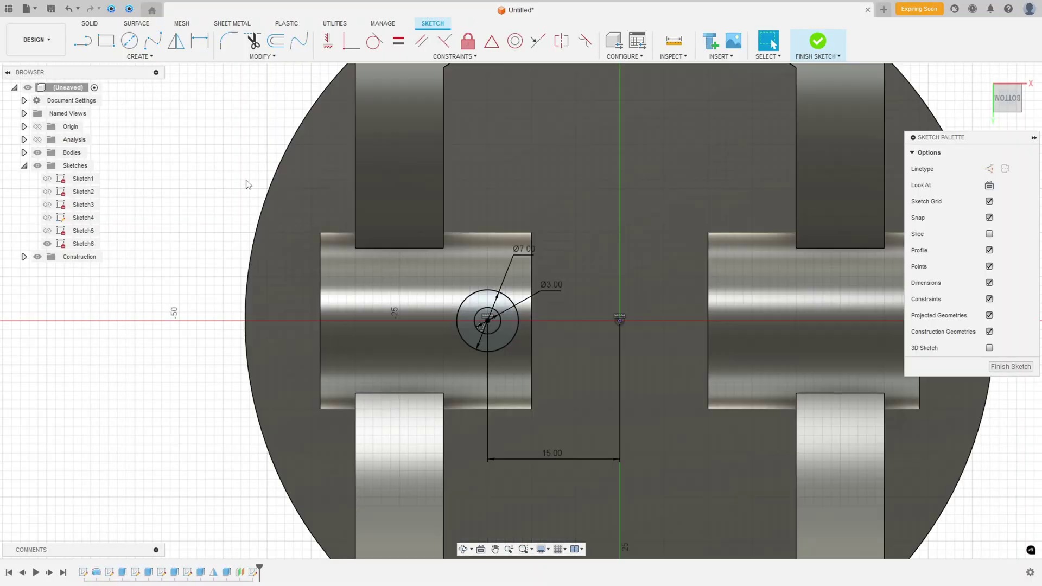
{"action": "left_click", "coordinate": [818, 41]}
{"action": "left_click", "coordinate": [106, 41]}
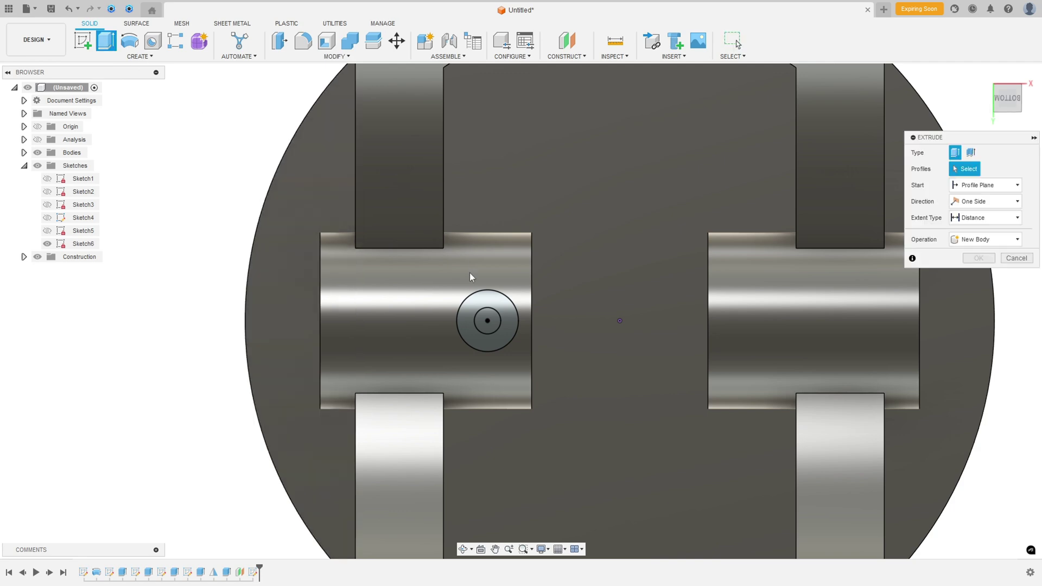
{"action": "left_click", "coordinate": [478, 301]}
{"action": "middle_click_drag", "start_coordinate": [726, 341], "coordinate": [750, 317], "text": "shift"}
{"action": "type", "text": "1"}
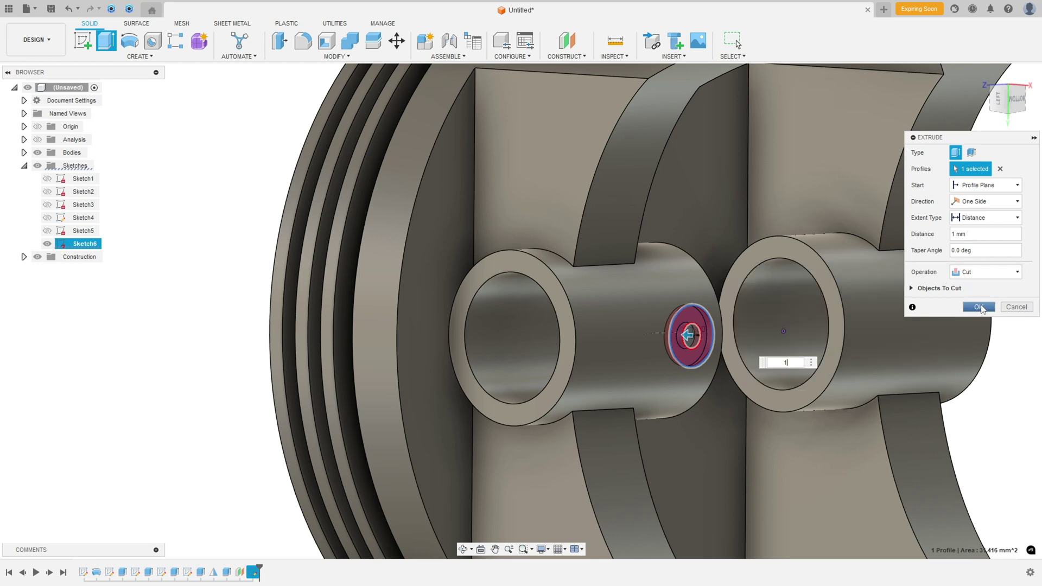
{"action": "left_click", "coordinate": [979, 307]}
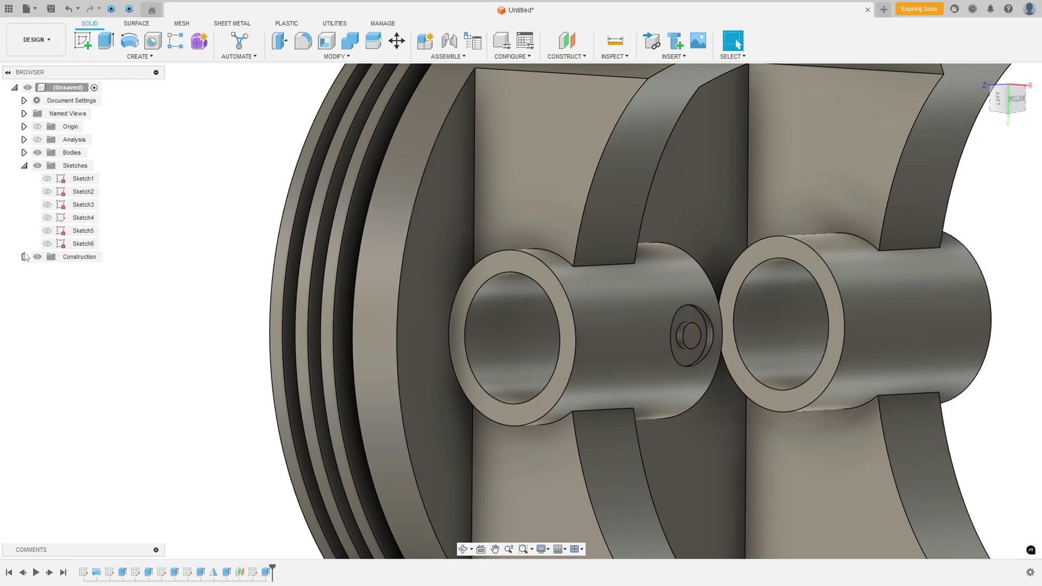
Show the hole sketch again and cut its Ø3 circle 8 mm through the boss wall
{"action": "left_click", "coordinate": [24, 257]}
{"action": "left_click", "coordinate": [46, 244]}
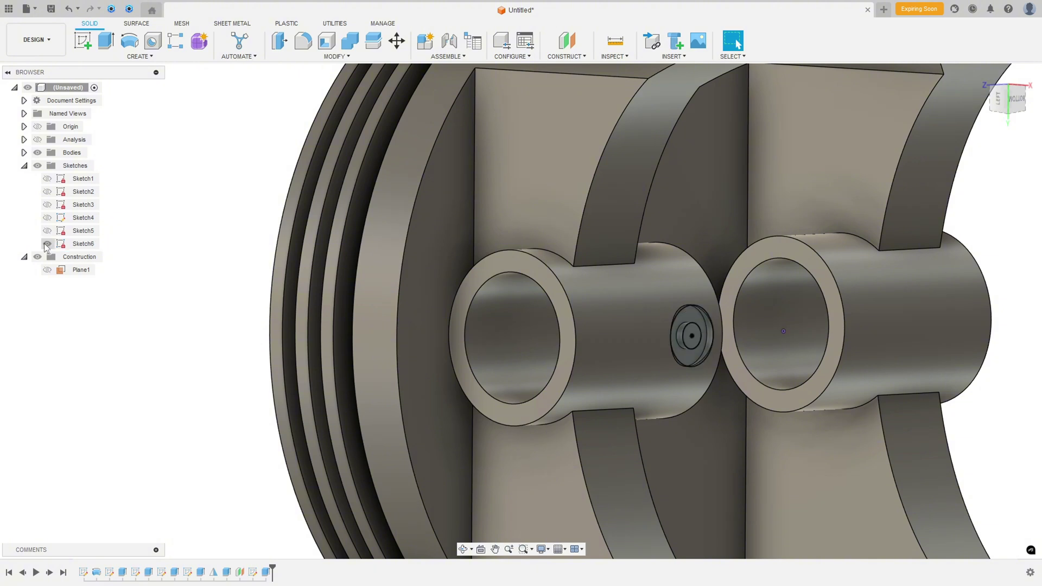
{"action": "left_click", "coordinate": [106, 41]}
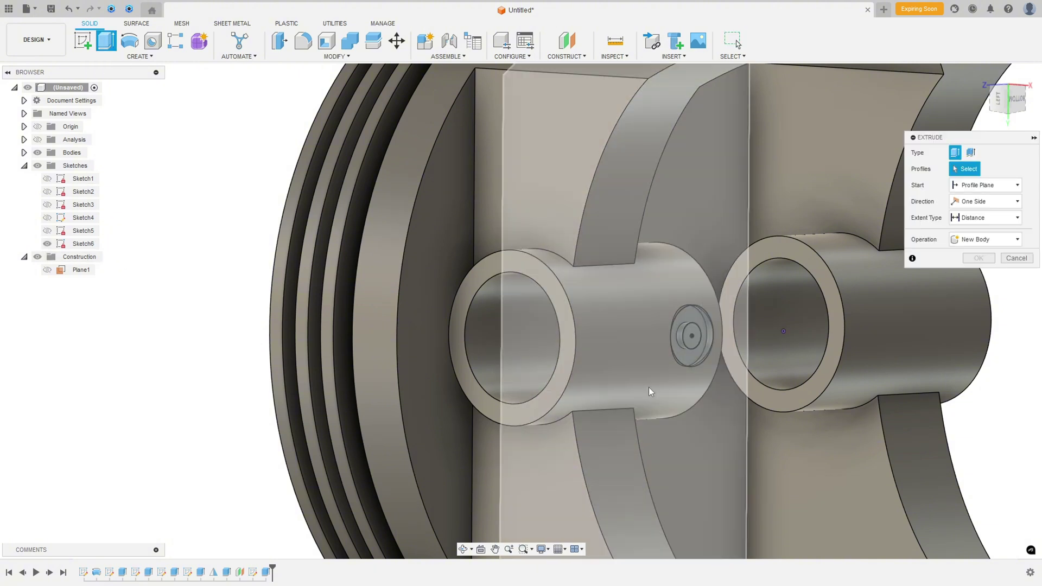
{"action": "scroll", "coordinate": [650, 387], "scroll_direction": "up", "scroll_amount": 3}
{"action": "left_click", "coordinate": [717, 318]}
{"action": "middle_click_drag", "start_coordinate": [718, 318], "coordinate": [640, 330], "text": "shift"}
{"action": "left_click_drag", "start_coordinate": [632, 309], "coordinate": [530, 304]}
{"action": "middle_click_drag", "start_coordinate": [537, 302], "coordinate": [760, 307], "text": "shift"}
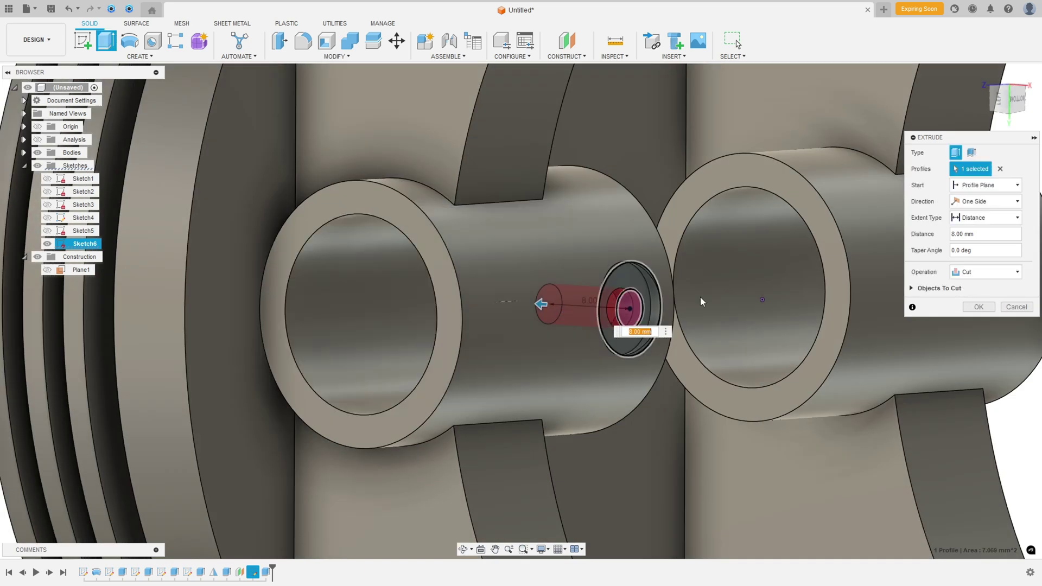
{"action": "left_click", "coordinate": [977, 307]}
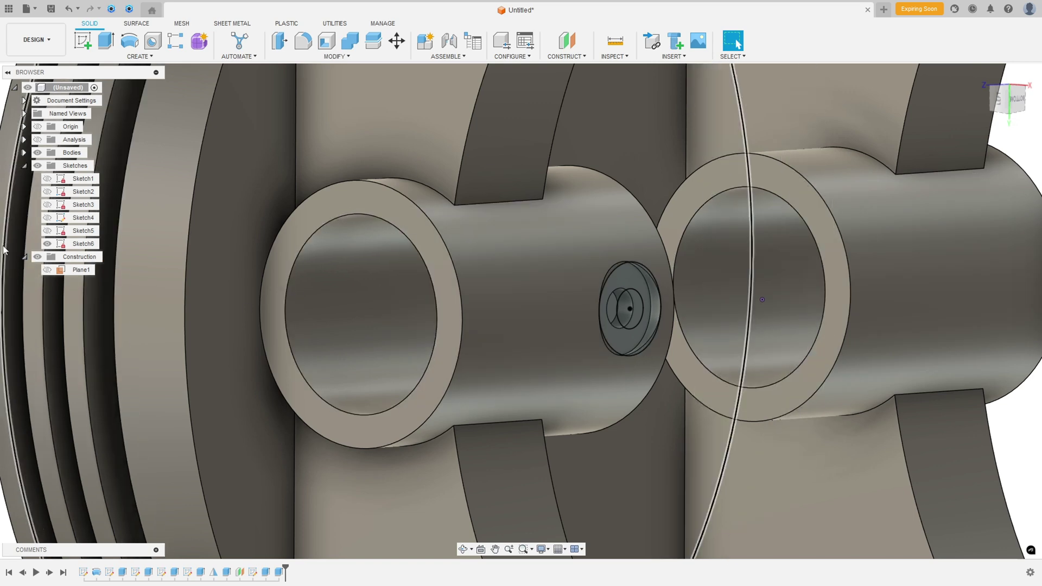
Hide the hole sketch and show the whole piston in the home view
{"action": "middle_click_drag", "start_coordinate": [46, 245], "coordinate": [5, 149], "text": "shift"}
{"action": "key", "text": "F6"}
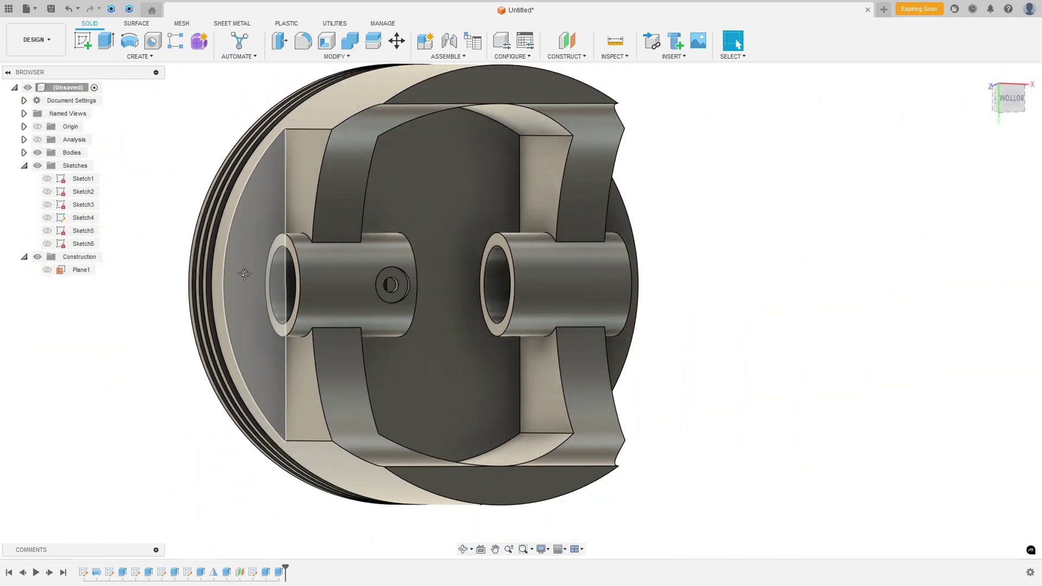
{"action": "scroll", "coordinate": [425, 326], "scroll_direction": "down", "scroll_amount": 2}
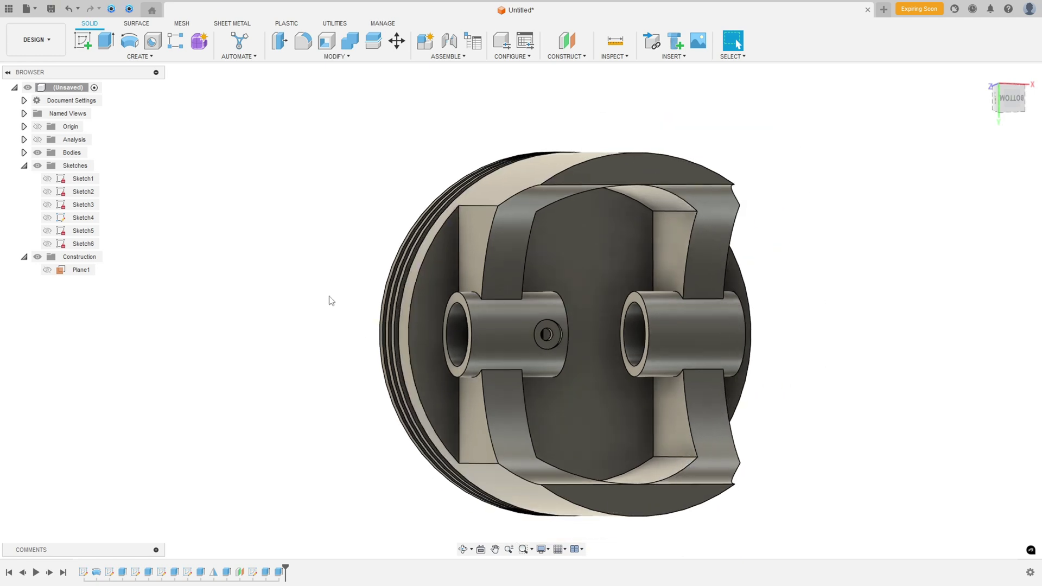
{"action": "key", "text": "F6"}
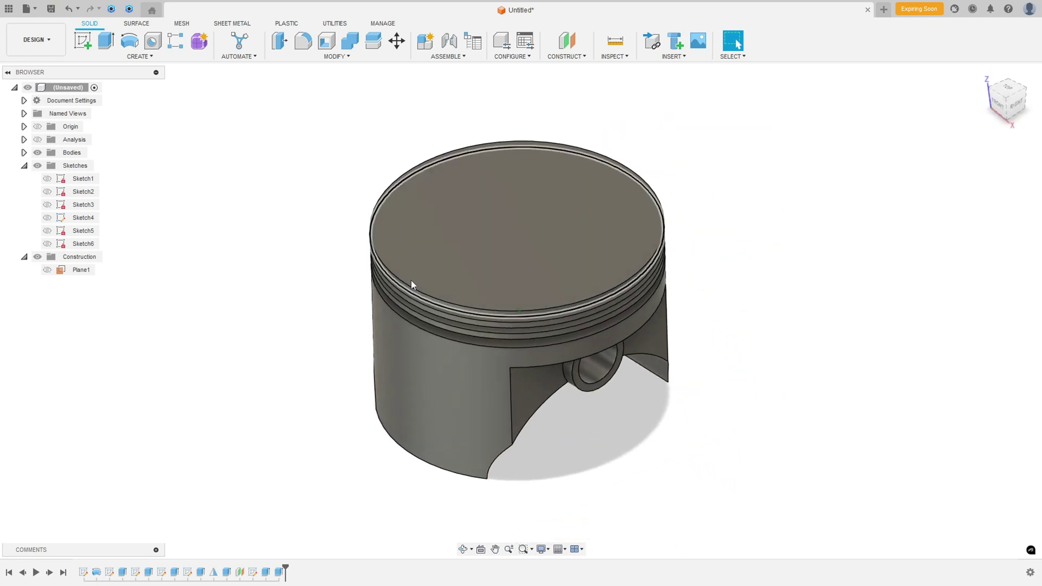